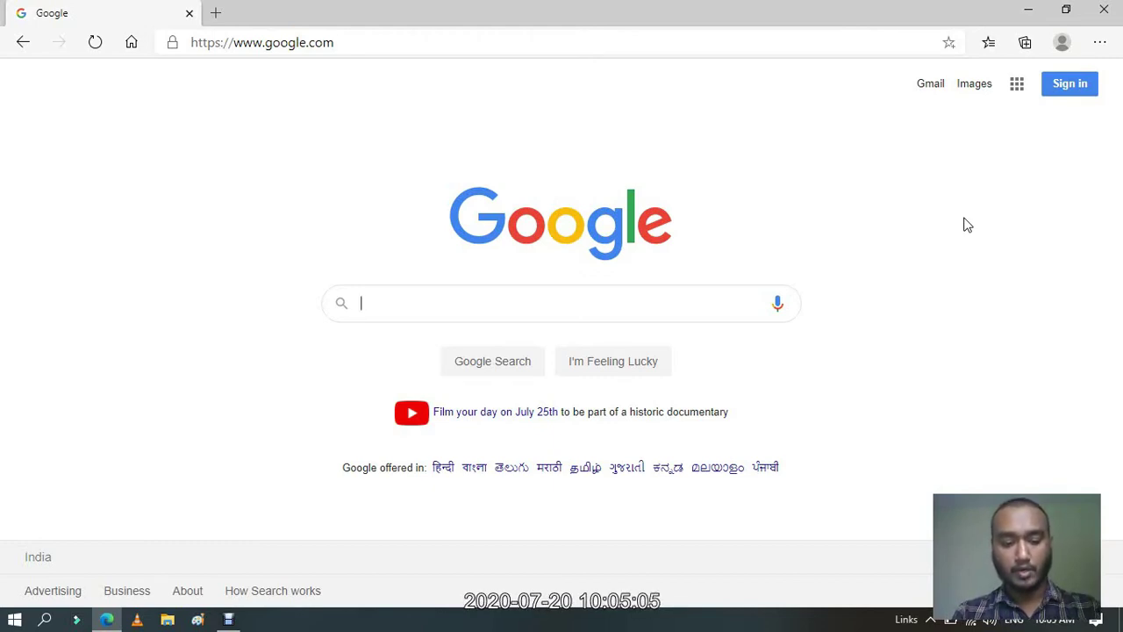
Search Google for 'google forms' and continue from the Forms about page to sign-in.
text(google )
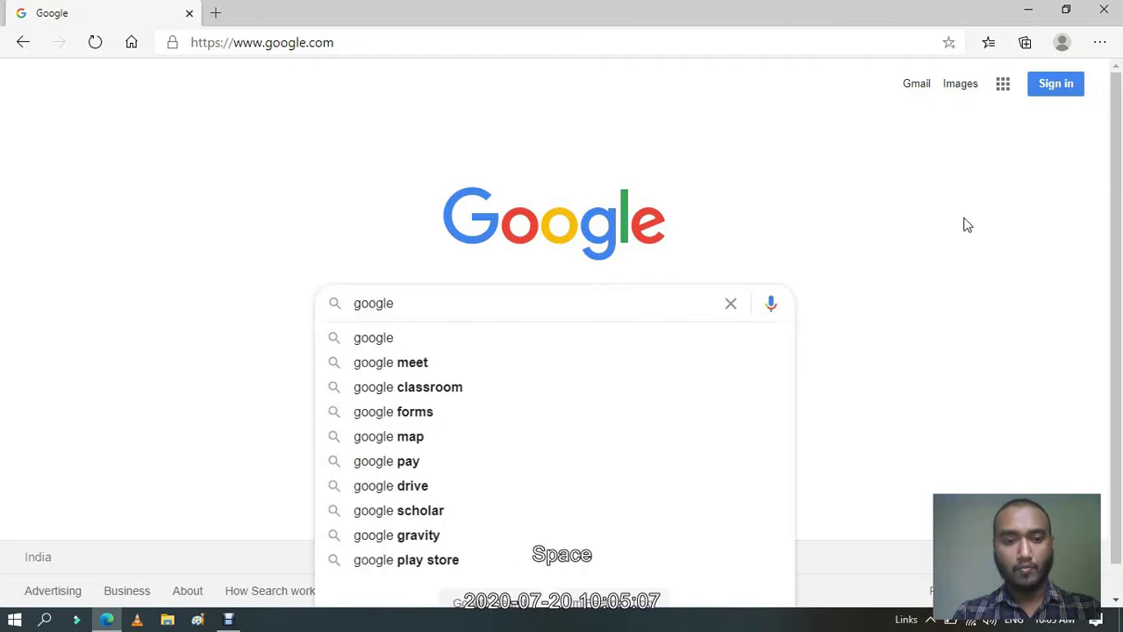
text(forms)
key(Return)
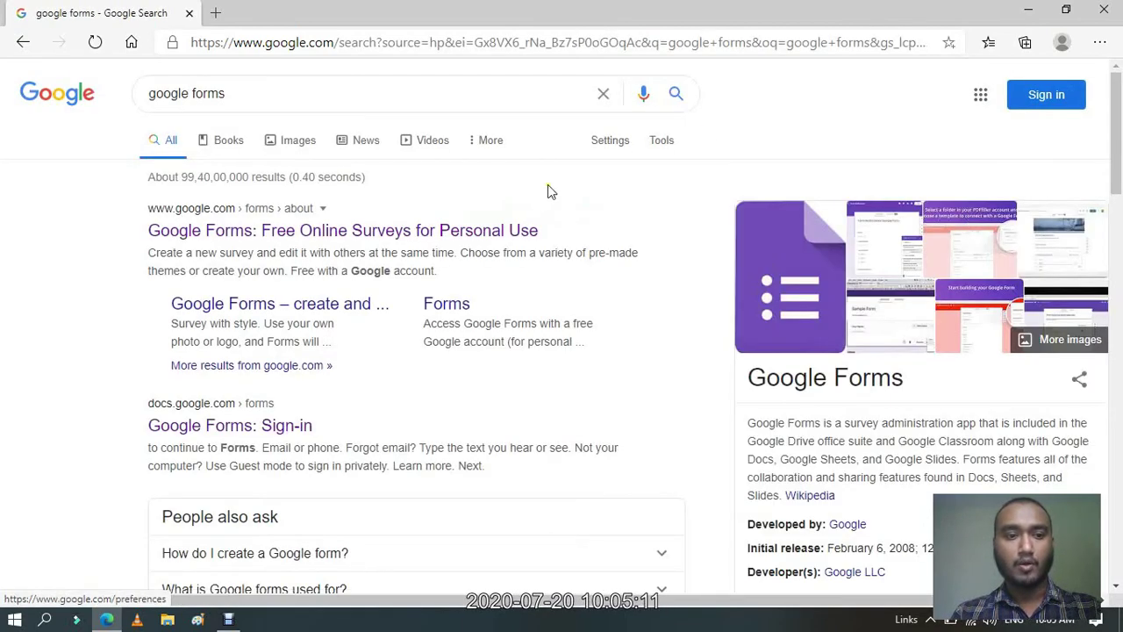
click(338, 239)
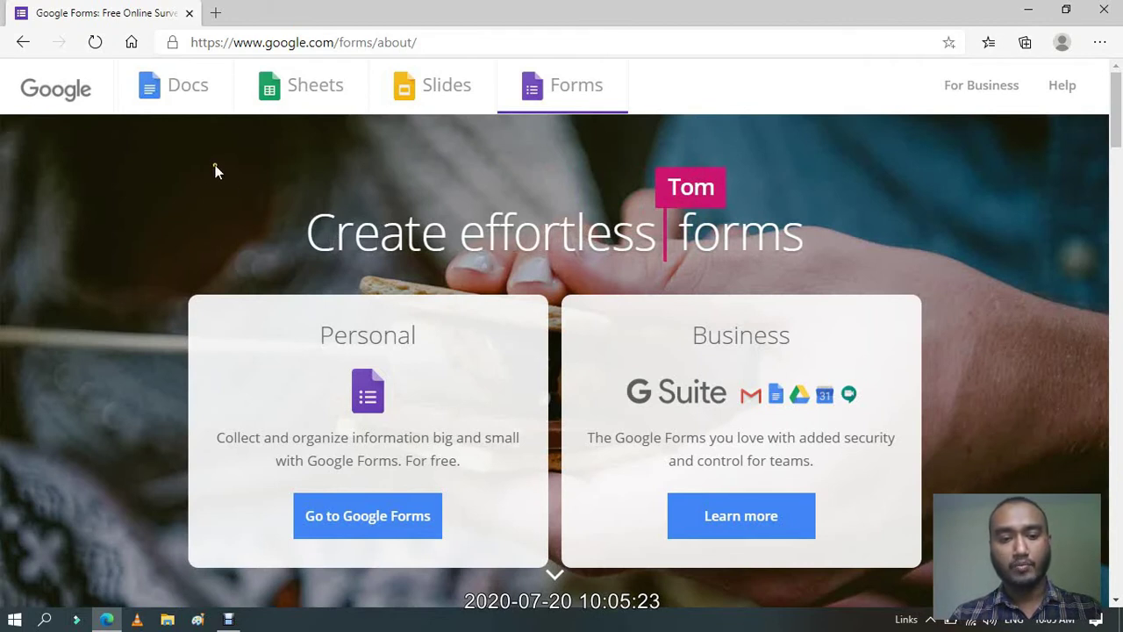
click(371, 531)
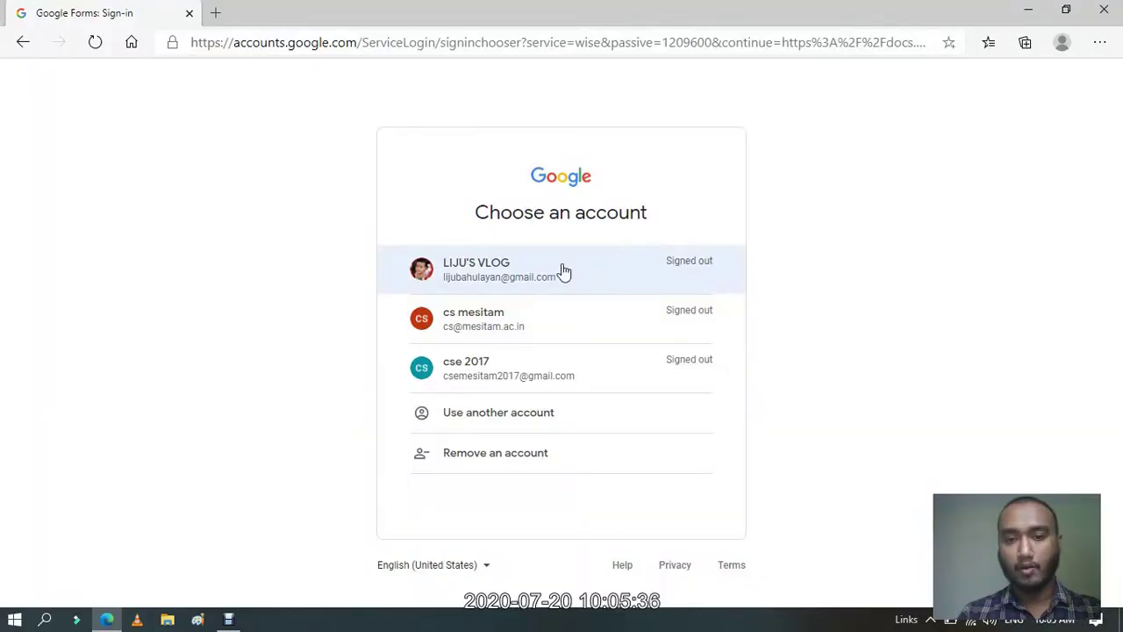
Choose the Google account and enter its password to sign in to Forms.
click(501, 275)
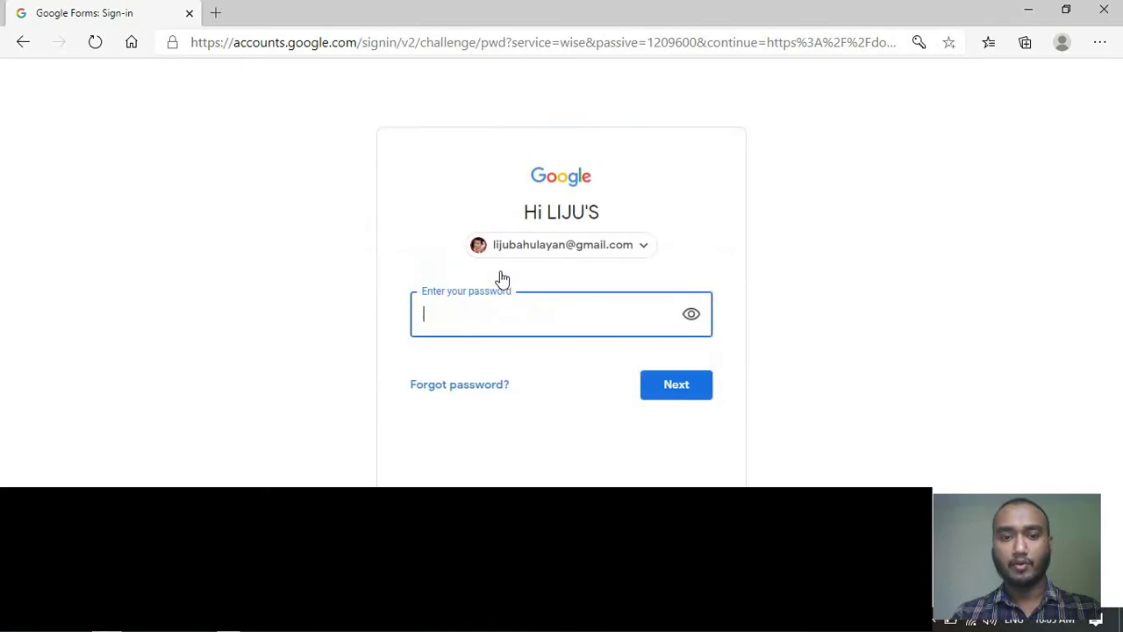
text(********)
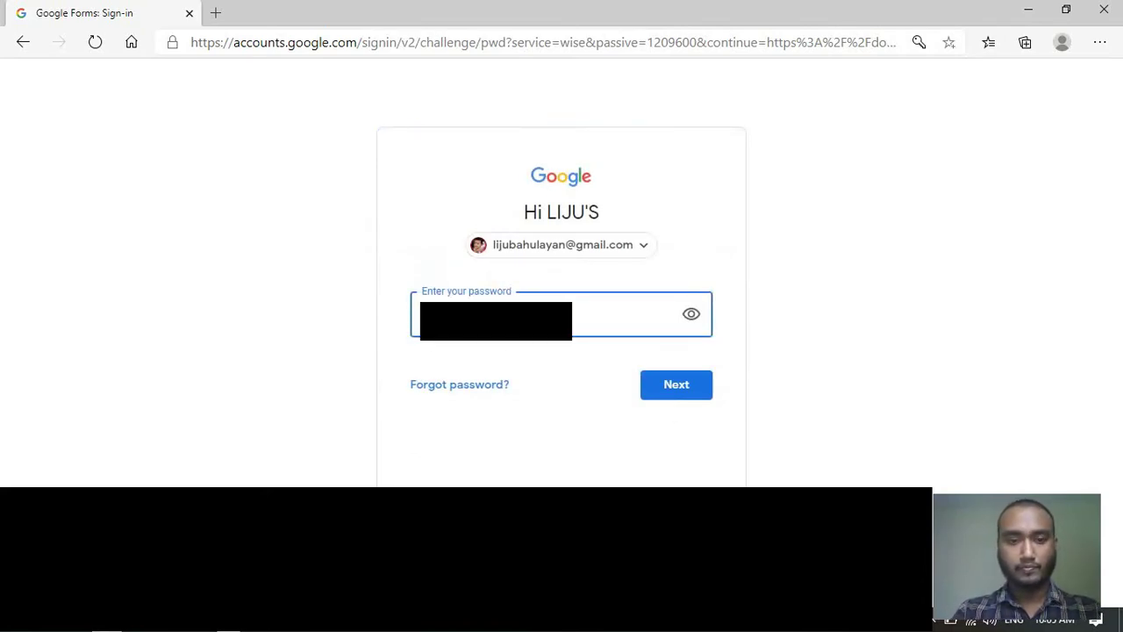
text(********)
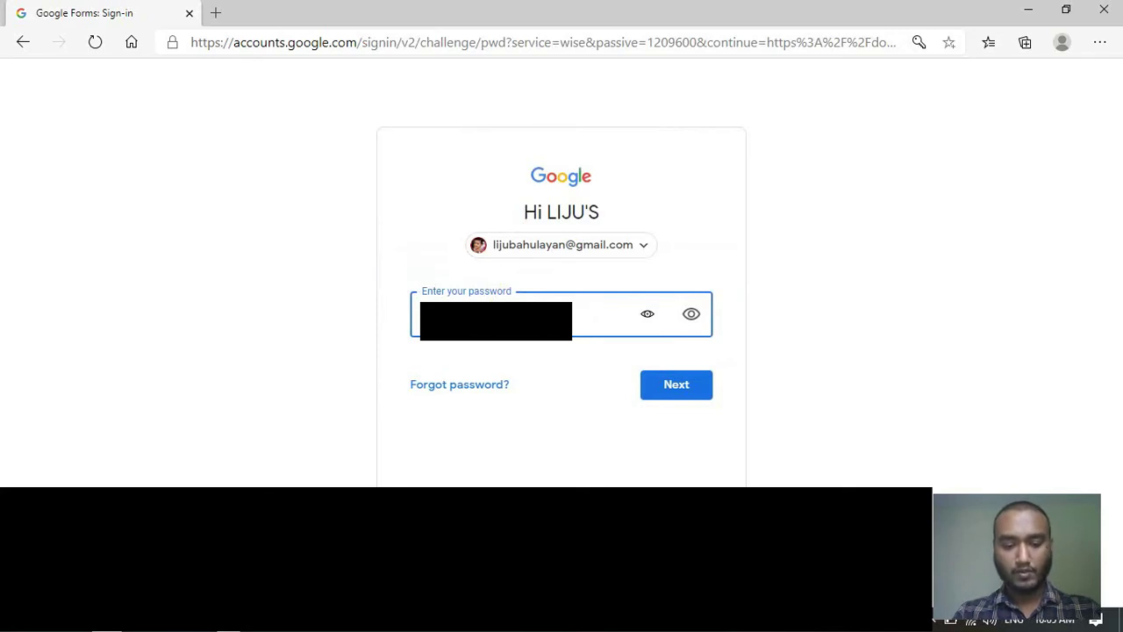
key(Return)
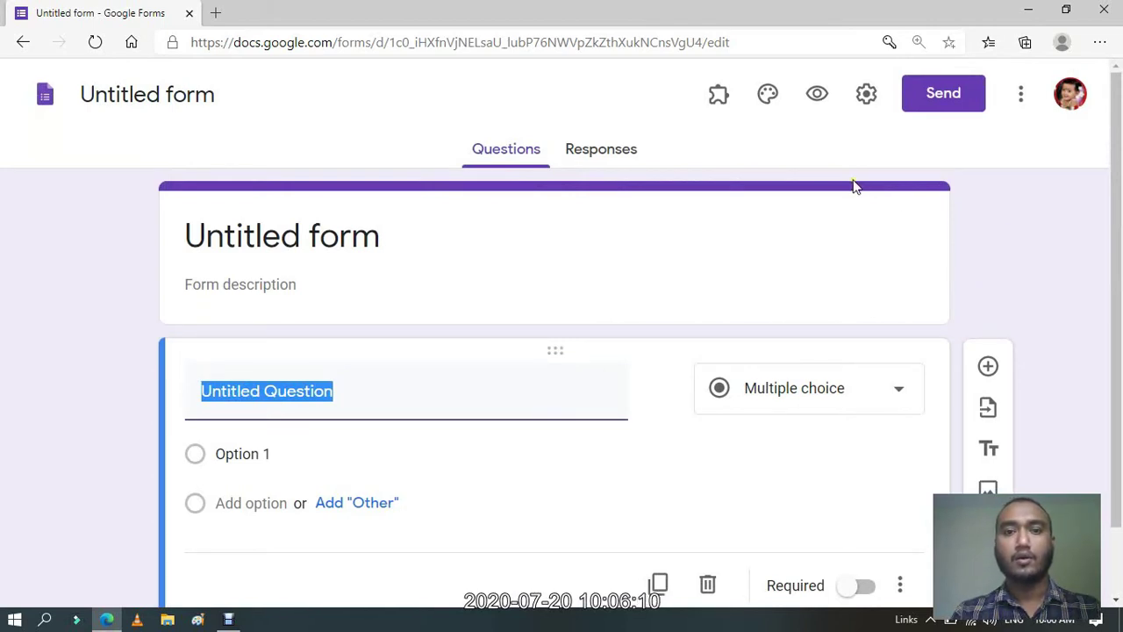
Open Google Drive's My Drive in a new browser tab.
click(217, 12)
text(google)
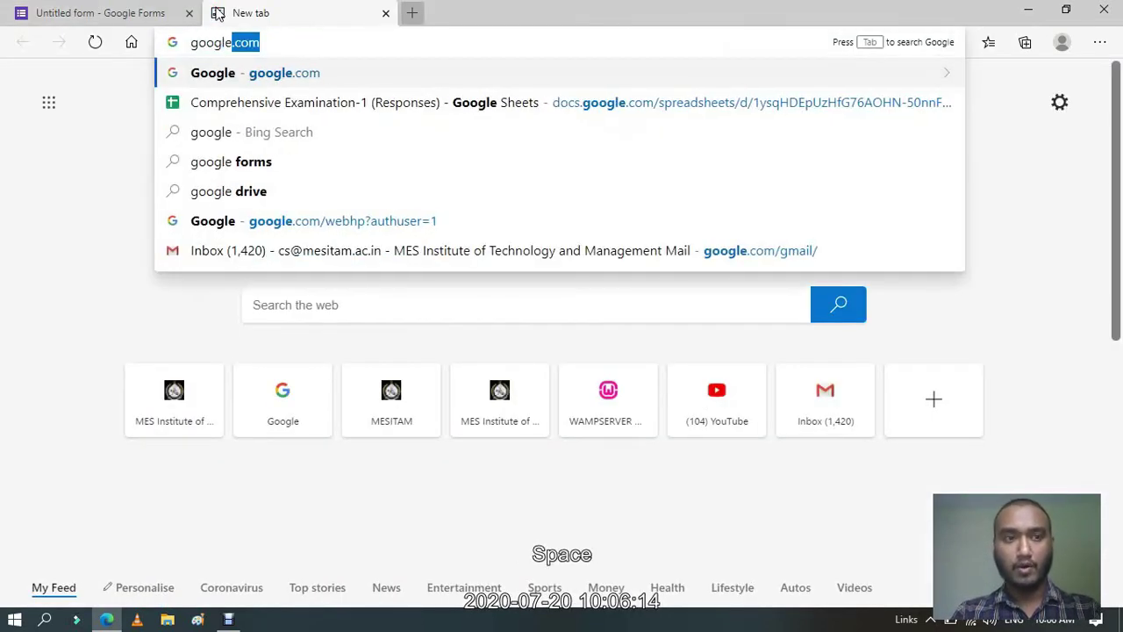
text( drive)
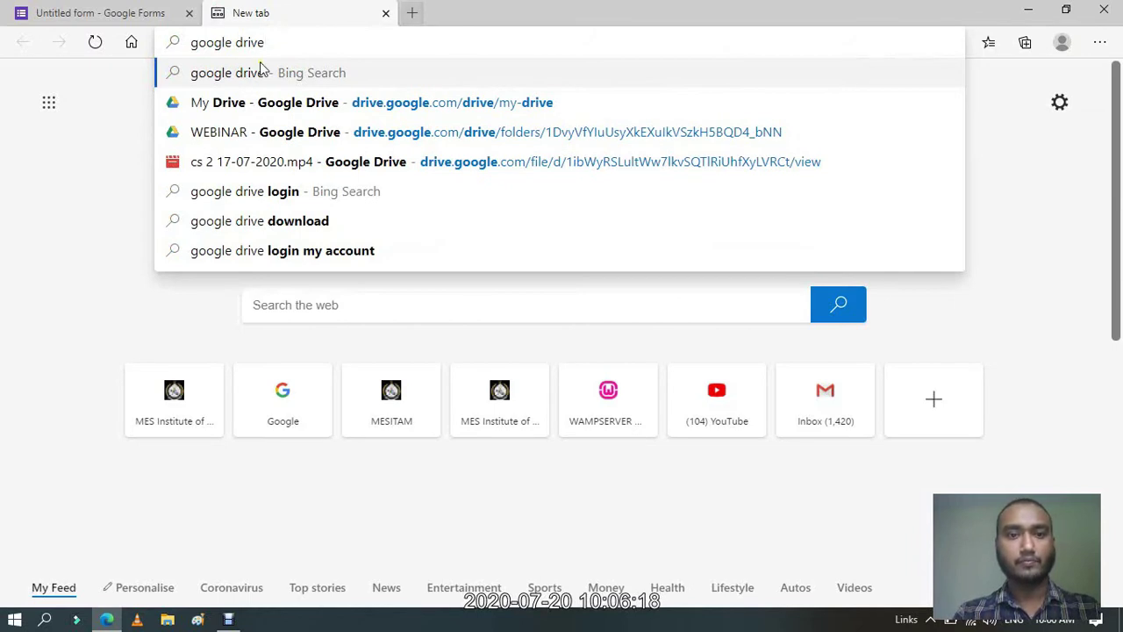
click(253, 103)
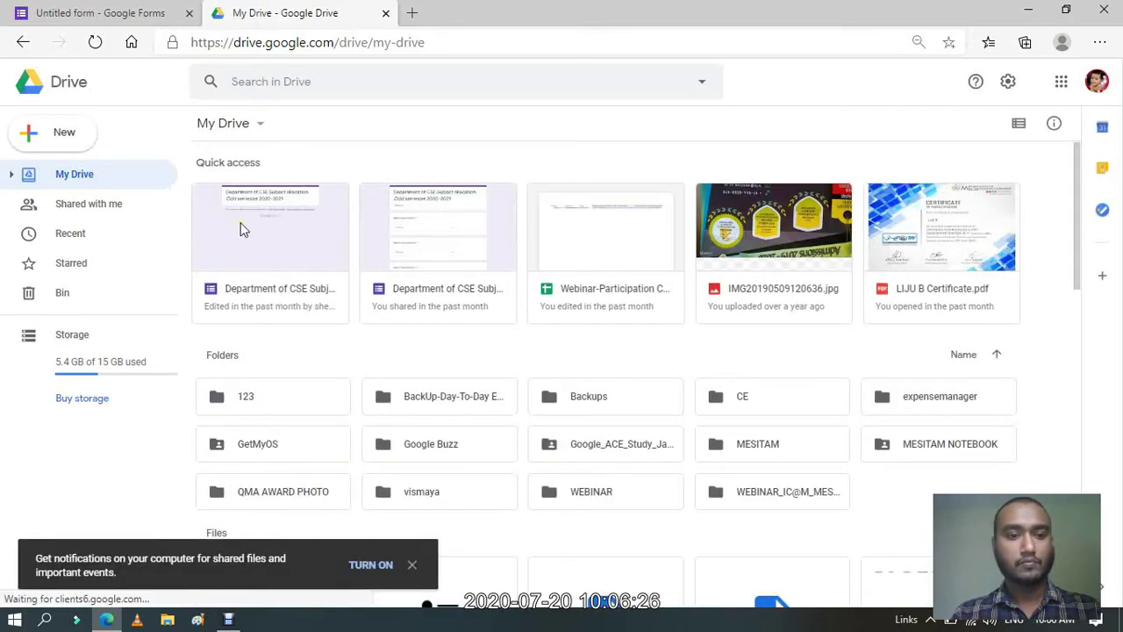
Create a new folder named GK EXAMS in My Drive.
right_click(424, 354)
click(469, 373)
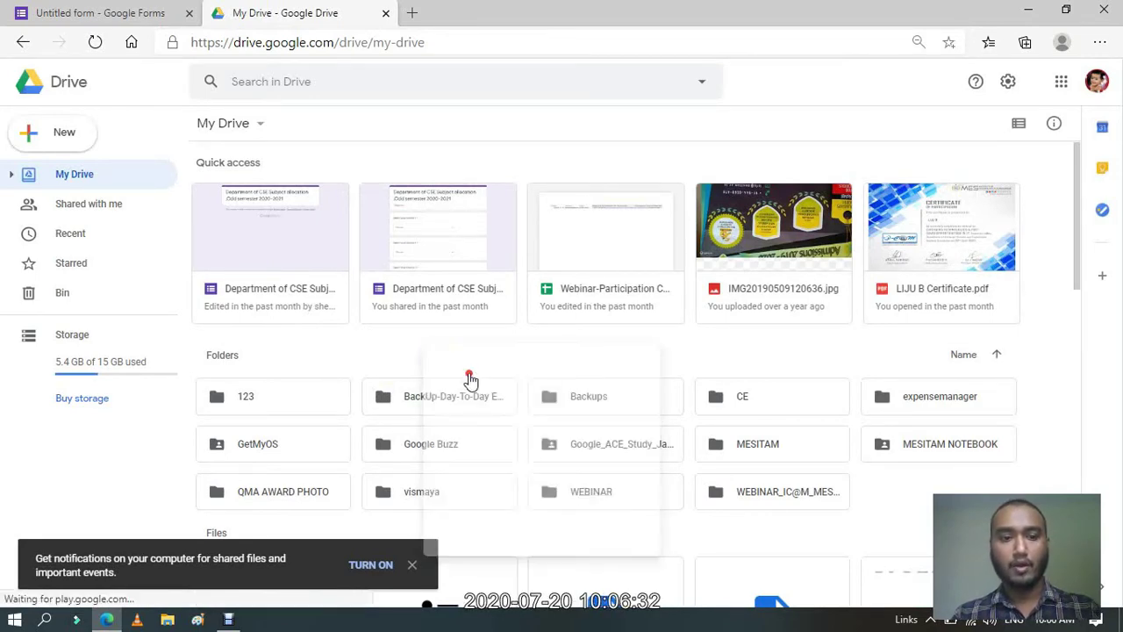
key(BackSpace)
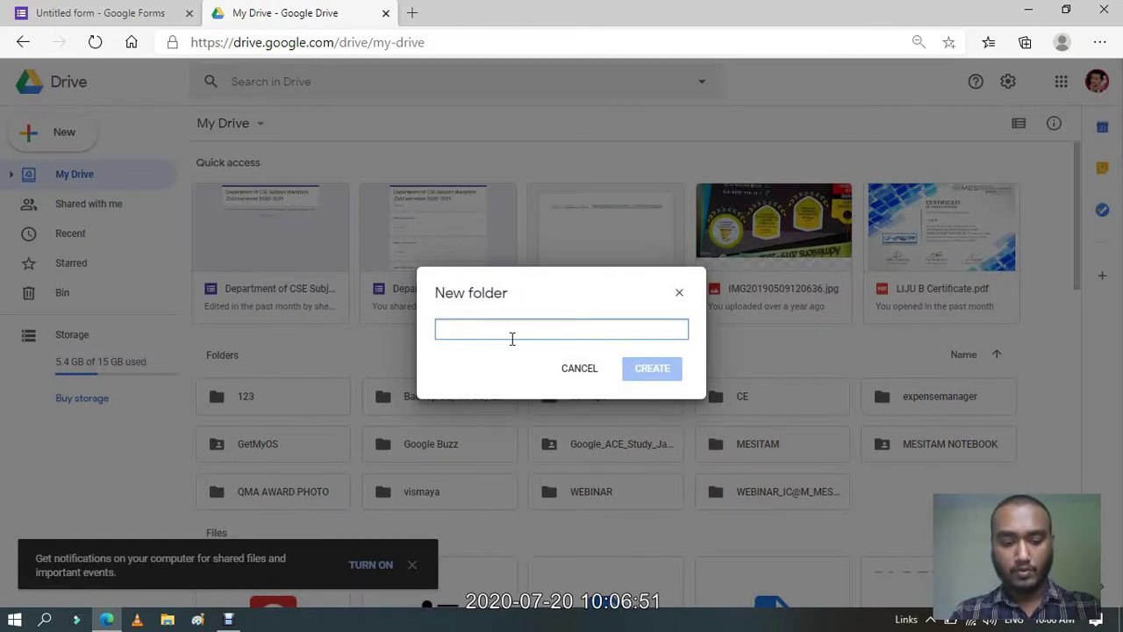
text(GK )
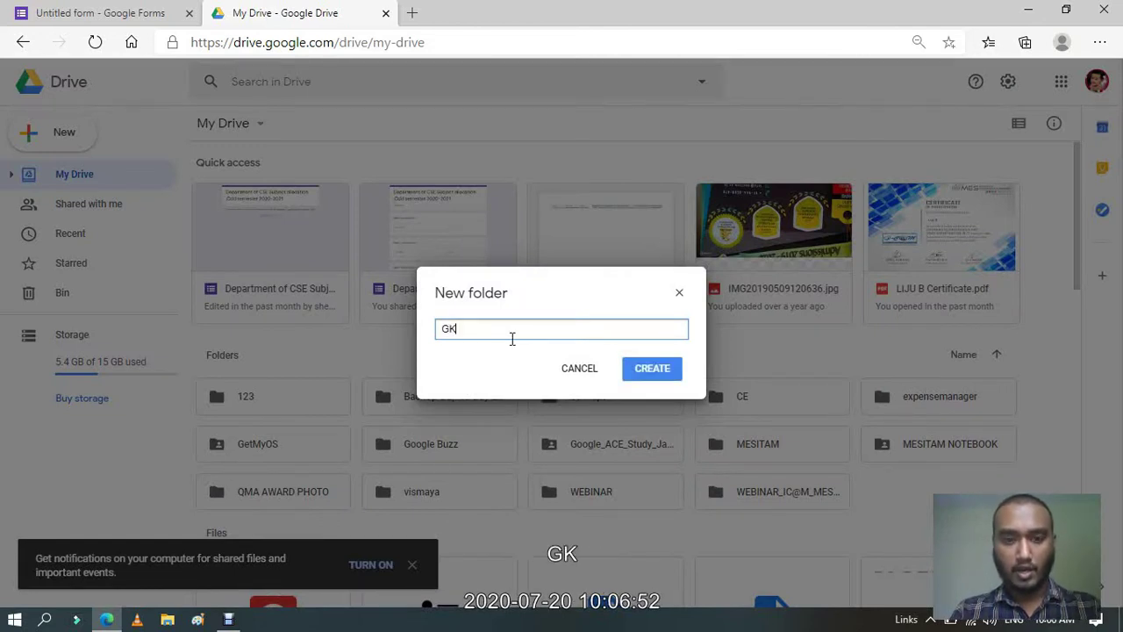
text(E)
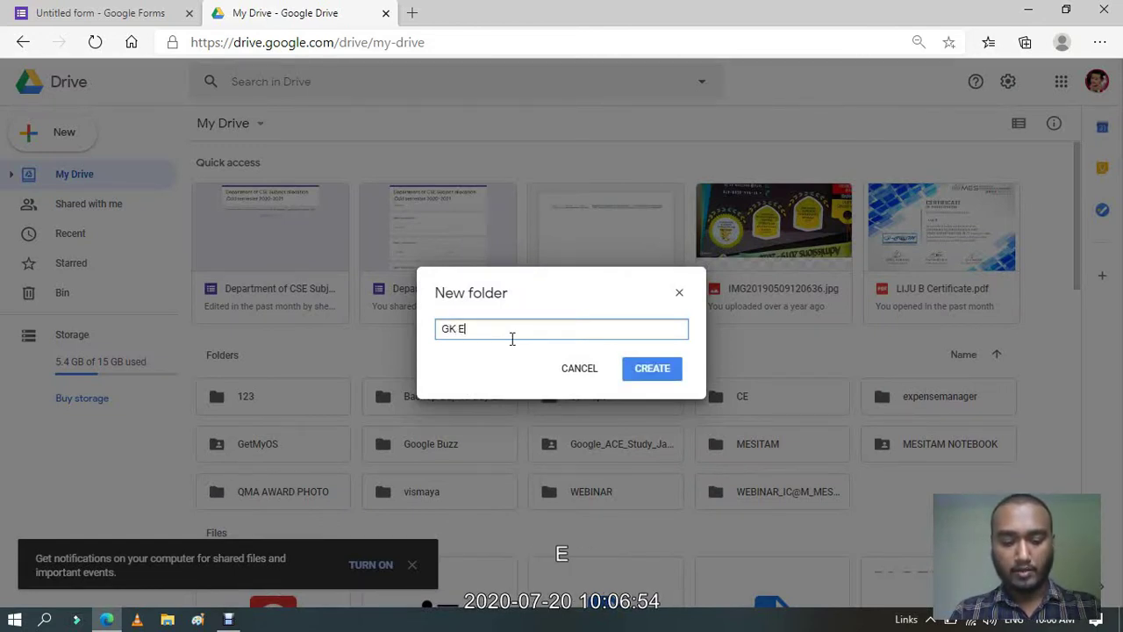
text(XAMS)
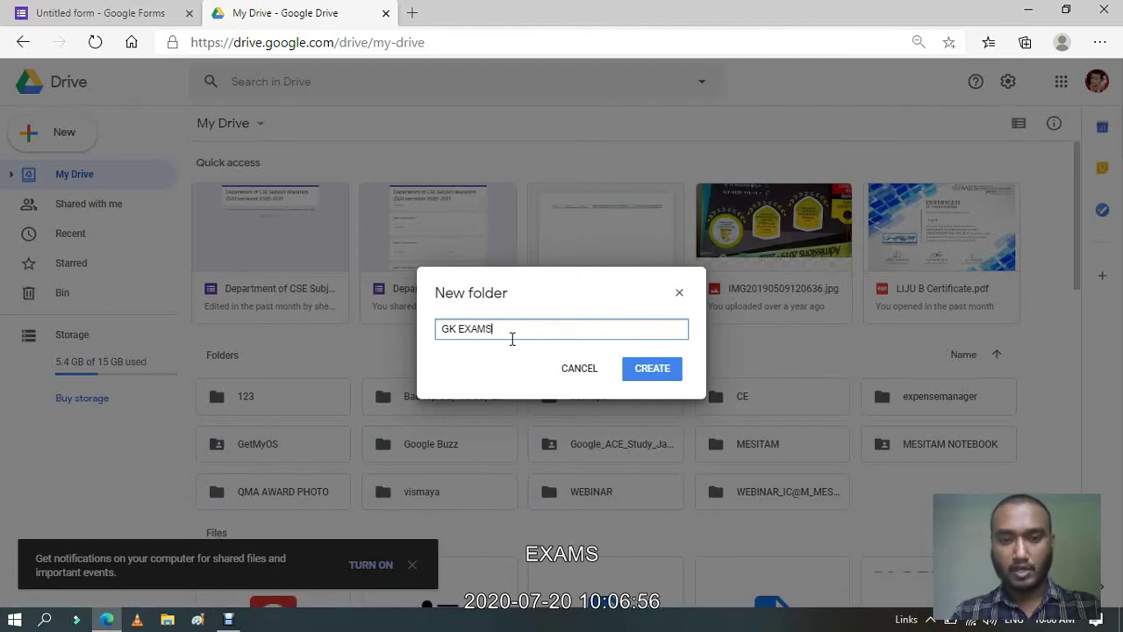
click(665, 377)
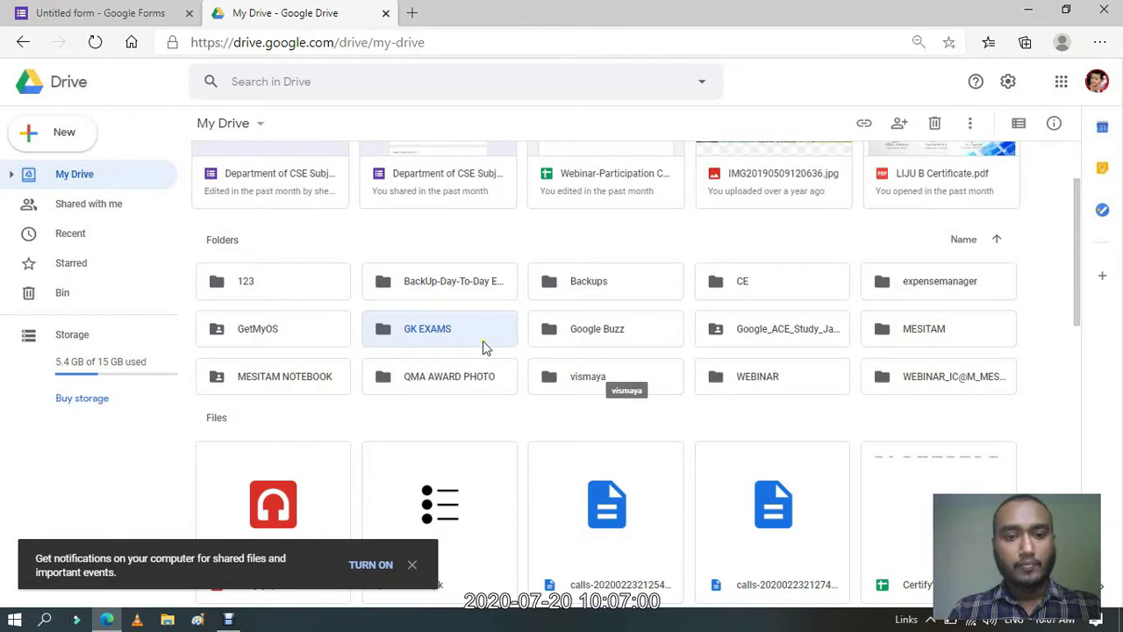
click(442, 331)
Open the GK EXAMS folder, then retitle the form ONLINE GK EXAM with a matching file name.
double_click(441, 331)
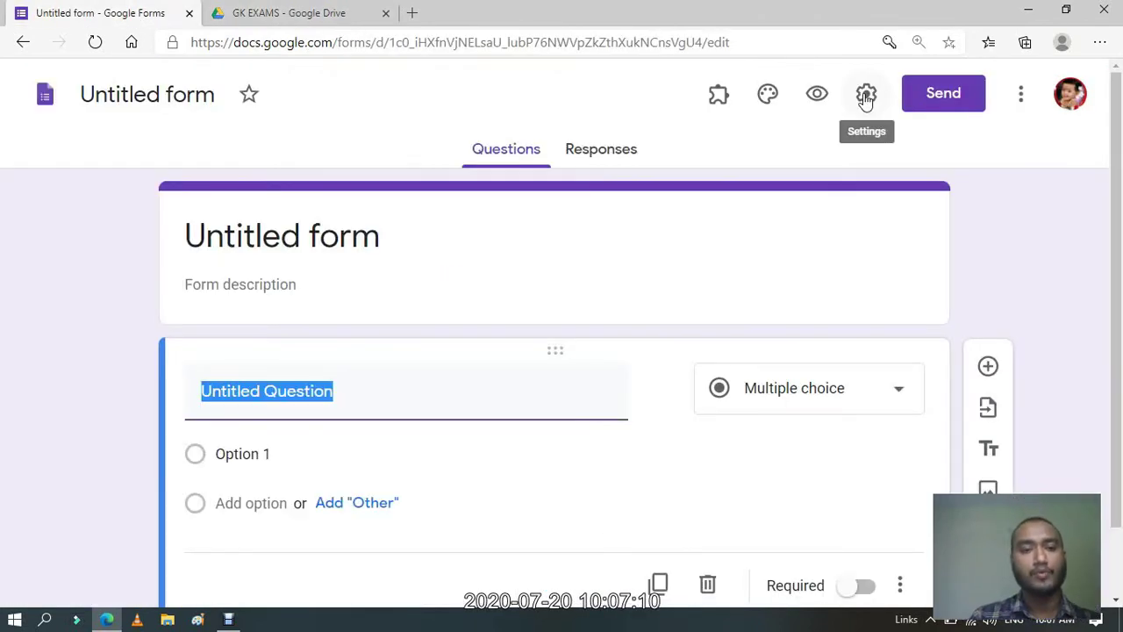
click(357, 247)
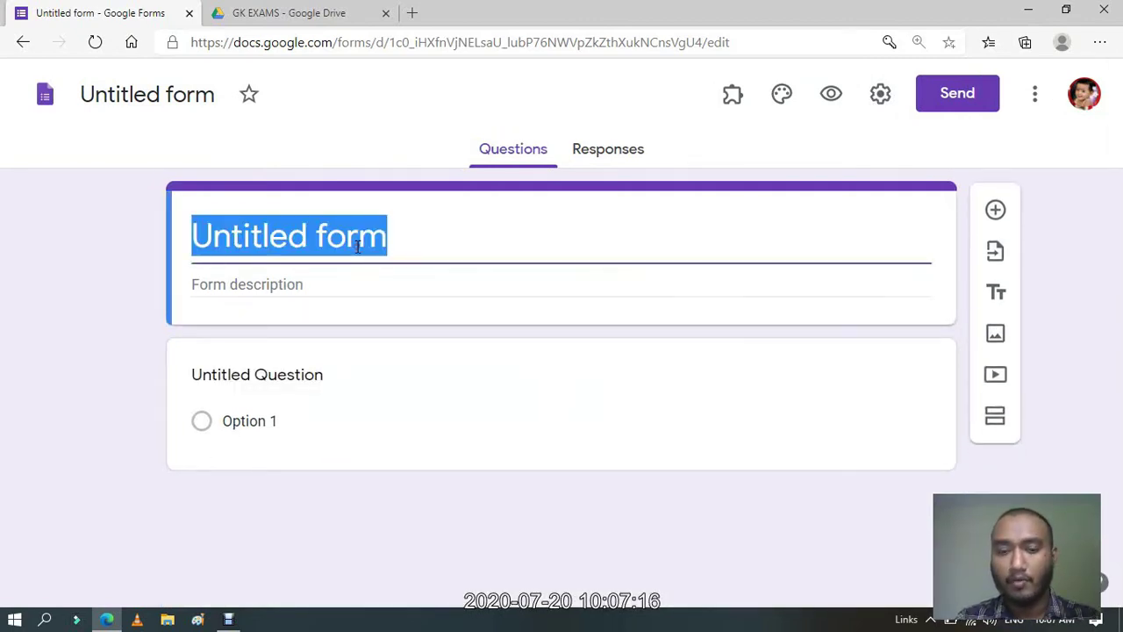
key(BackSpace)
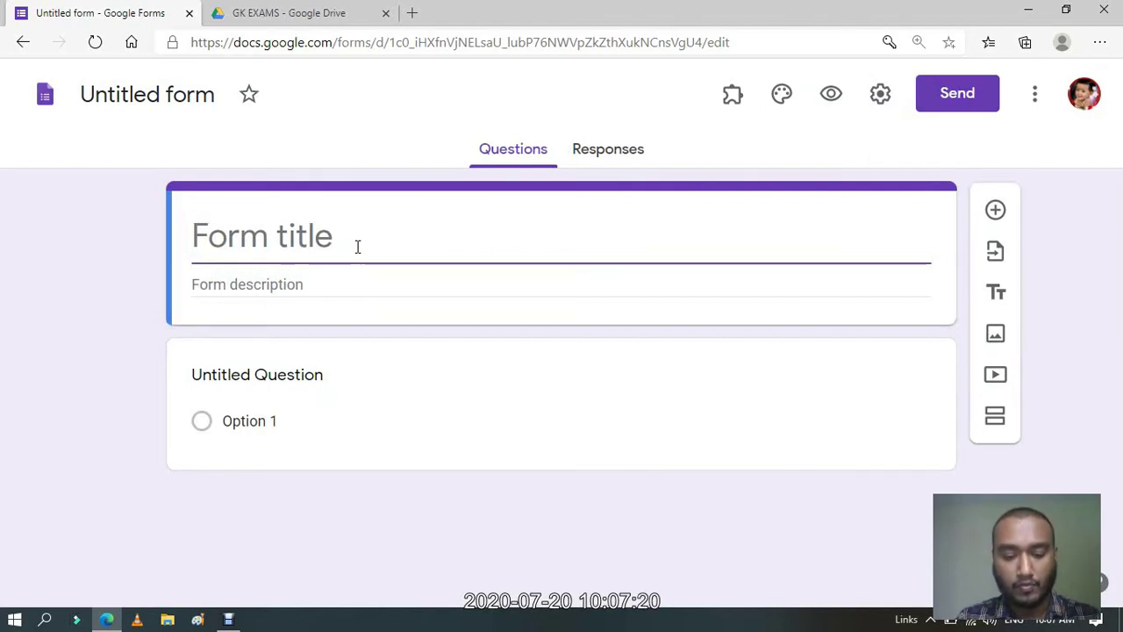
text(ONLINE )
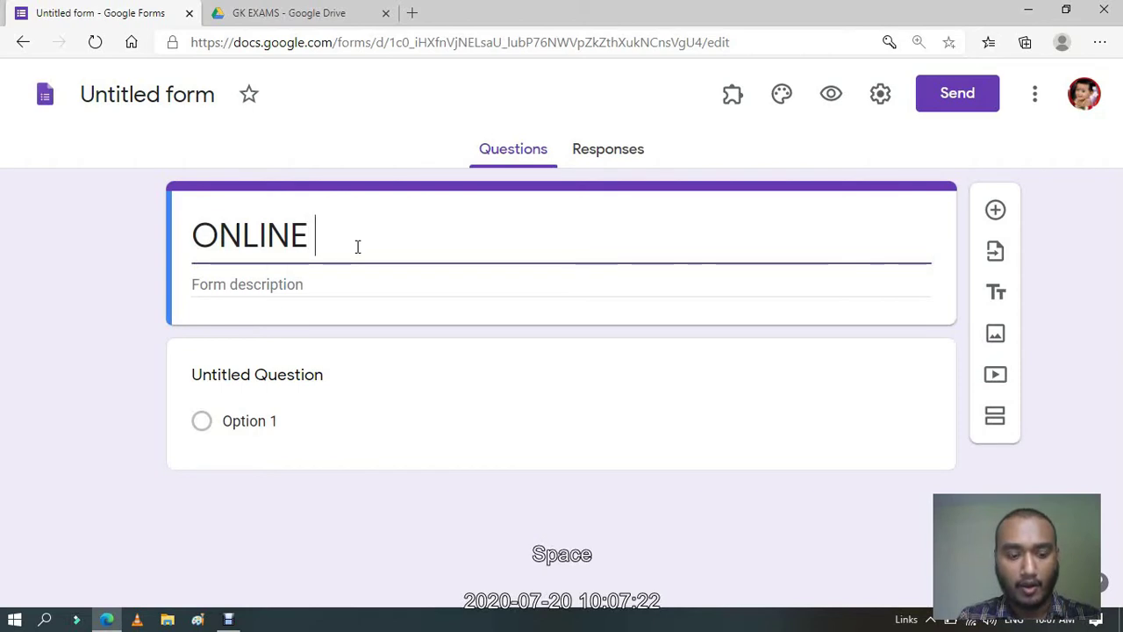
text(GK EXAM)
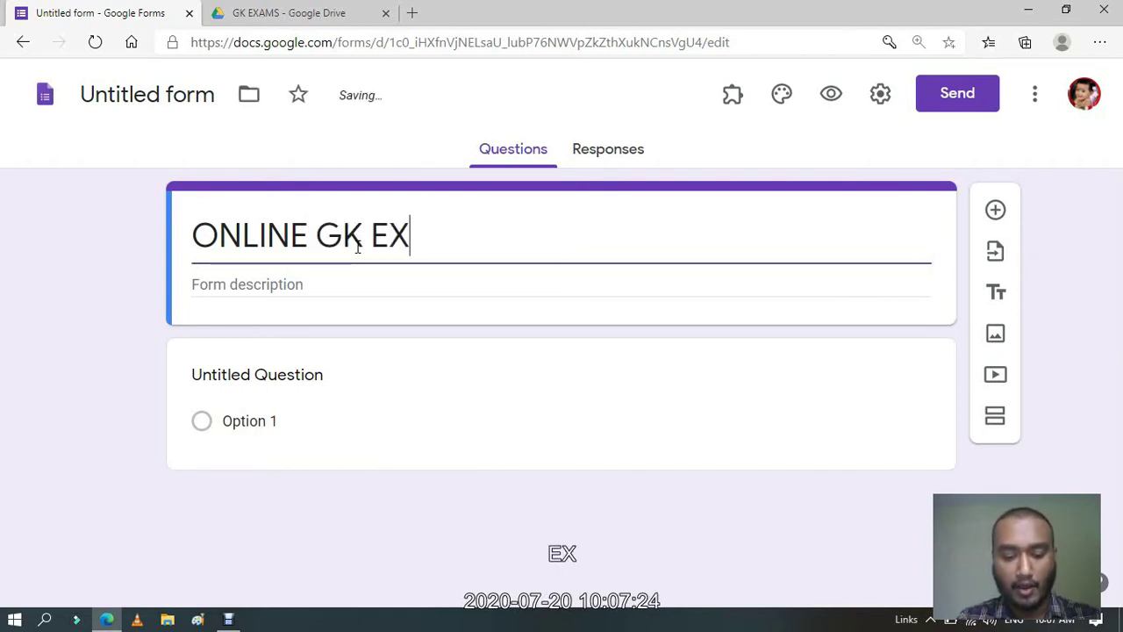
click(180, 97)
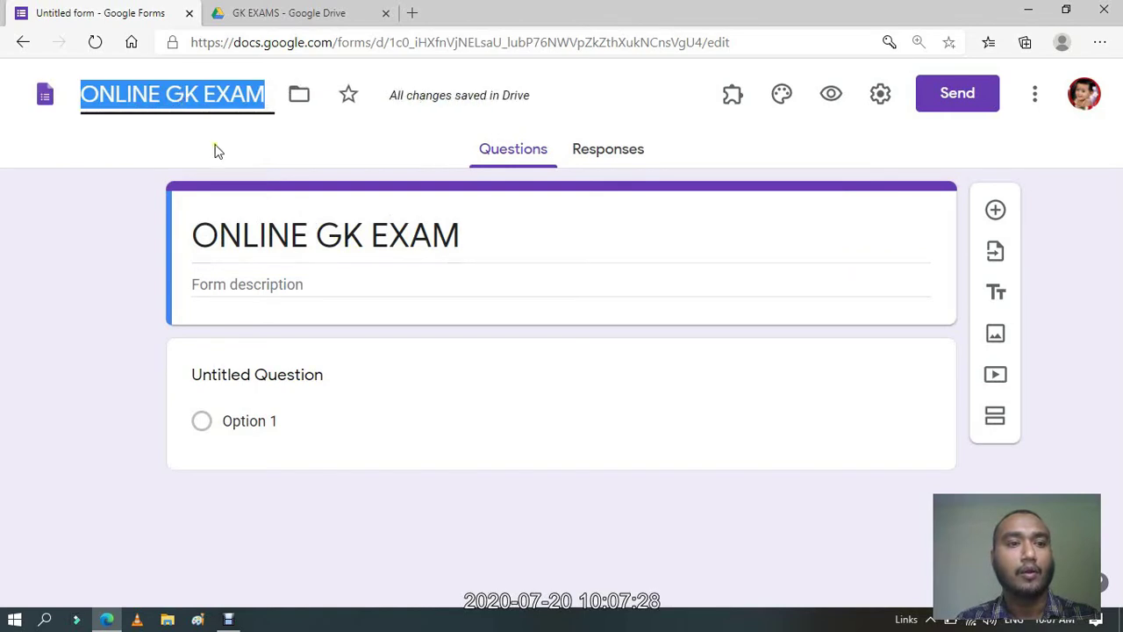
click(217, 151)
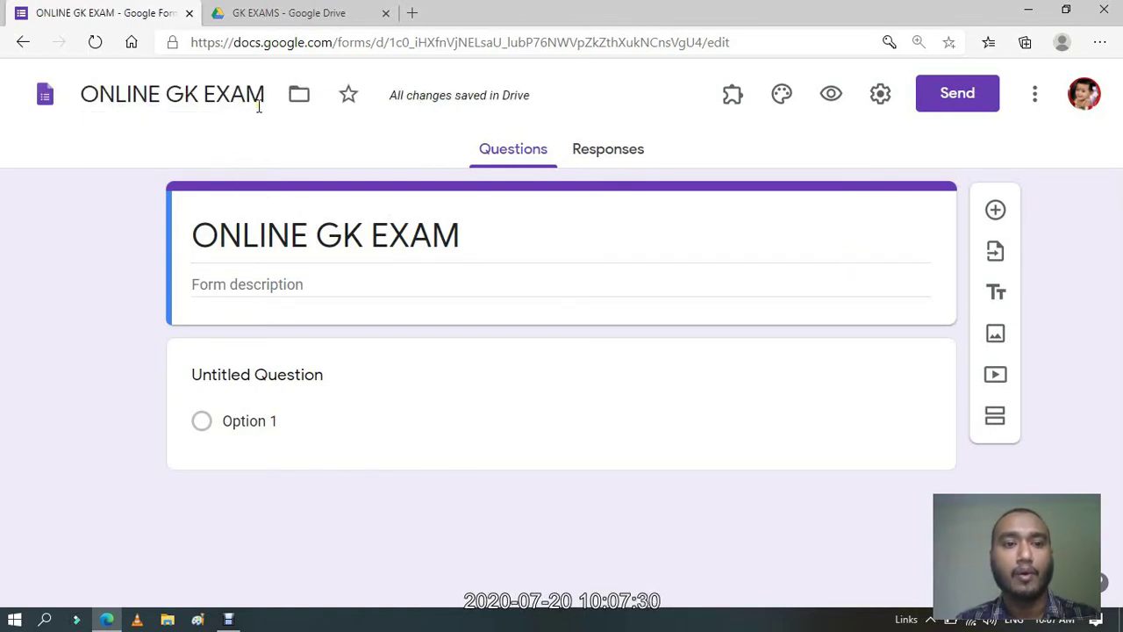
Move the ONLINE GK EXAM form into the GK EXAMS Drive folder.
click(303, 103)
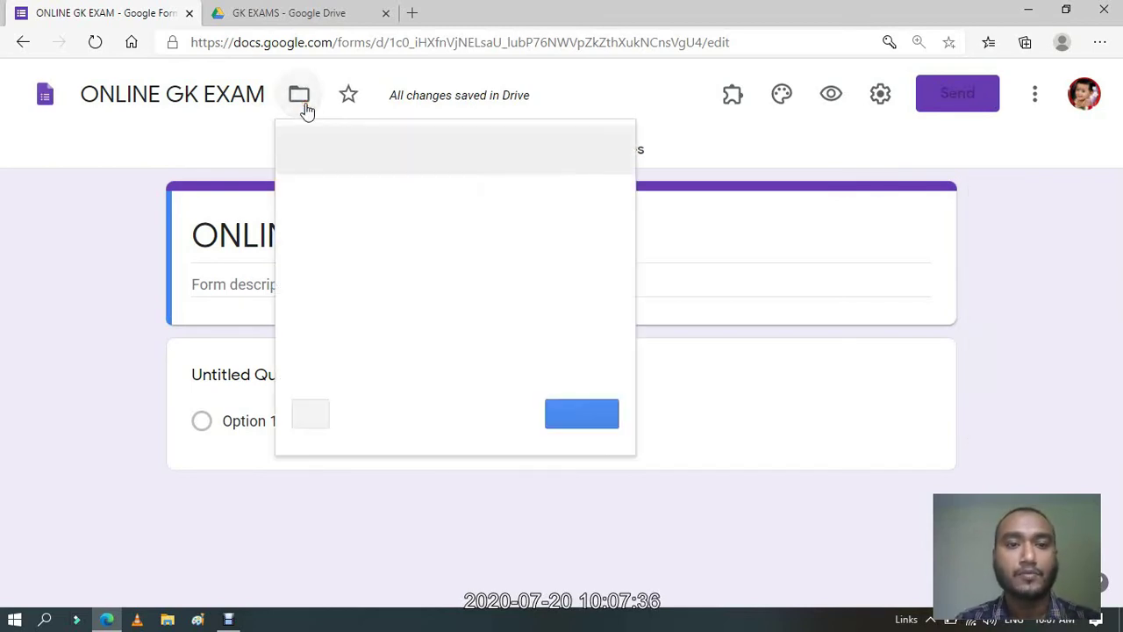
click(617, 148)
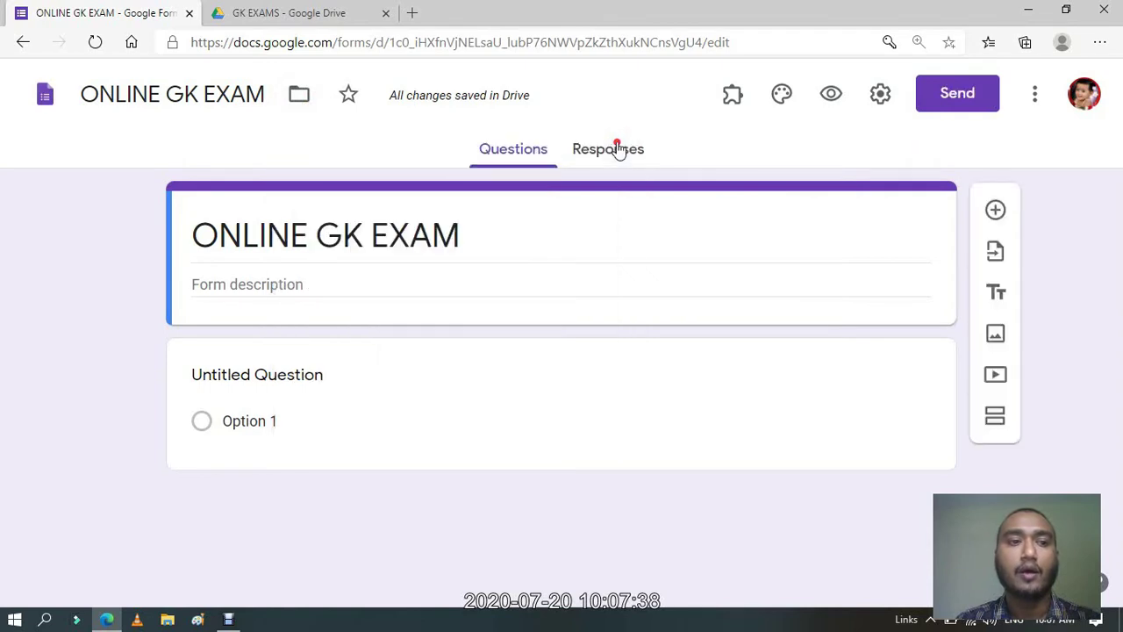
click(305, 104)
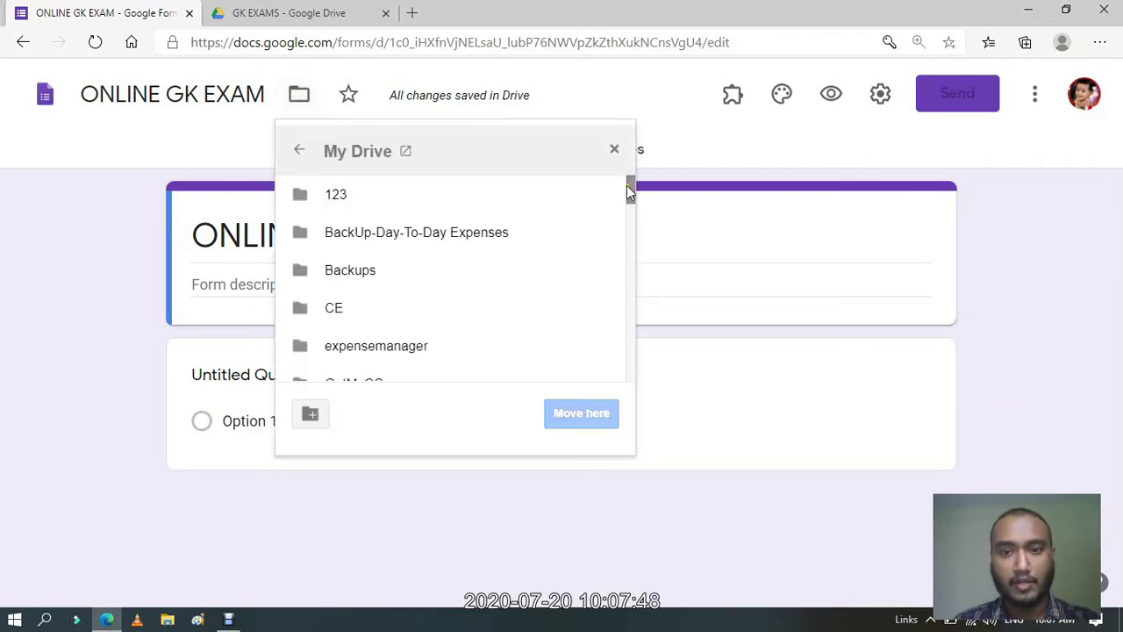
drag(628, 186, 615, 216)
double_click(376, 227)
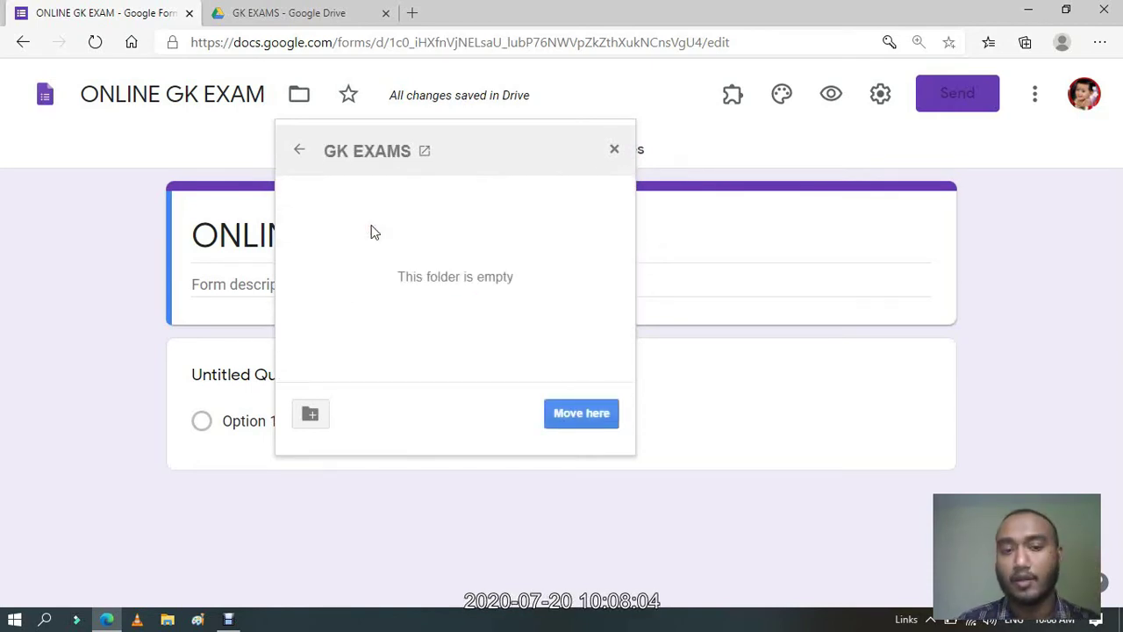
click(588, 419)
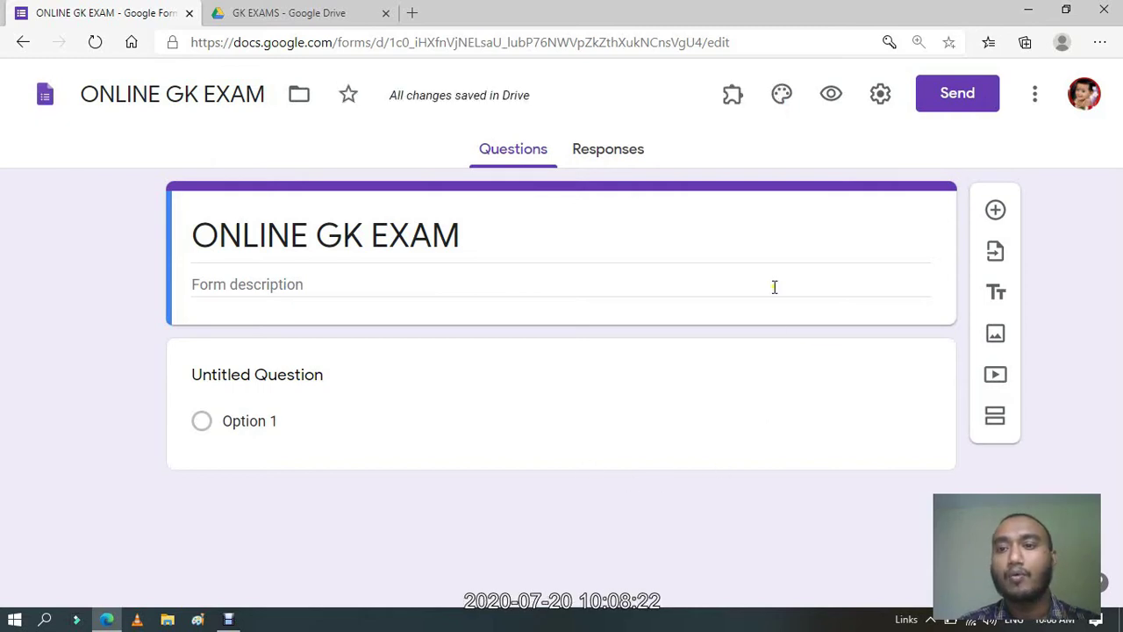
click(880, 93)
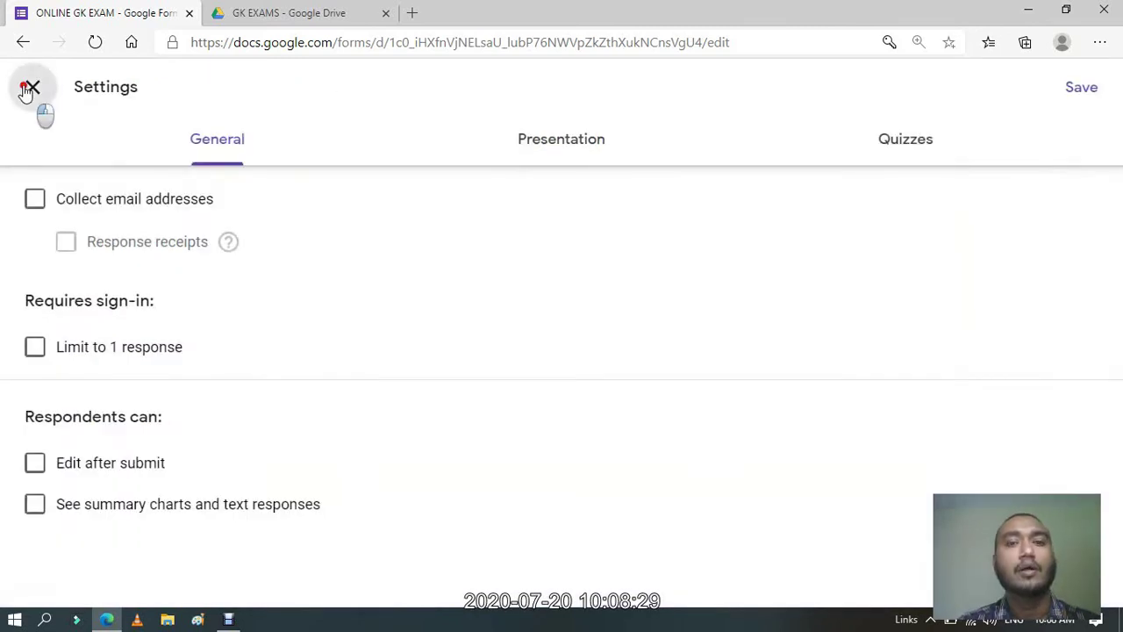
Leave the settings and return to the form's untitled multiple-choice question.
click(29, 89)
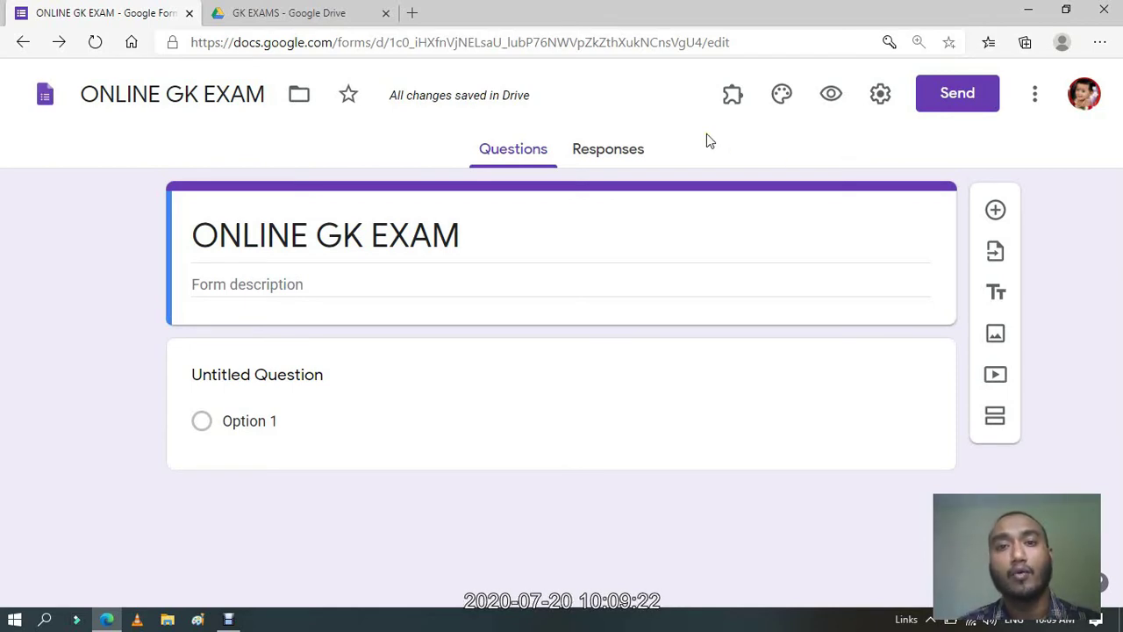
Turn on 'Make this a quiz' in the form's Quizzes settings.
click(880, 97)
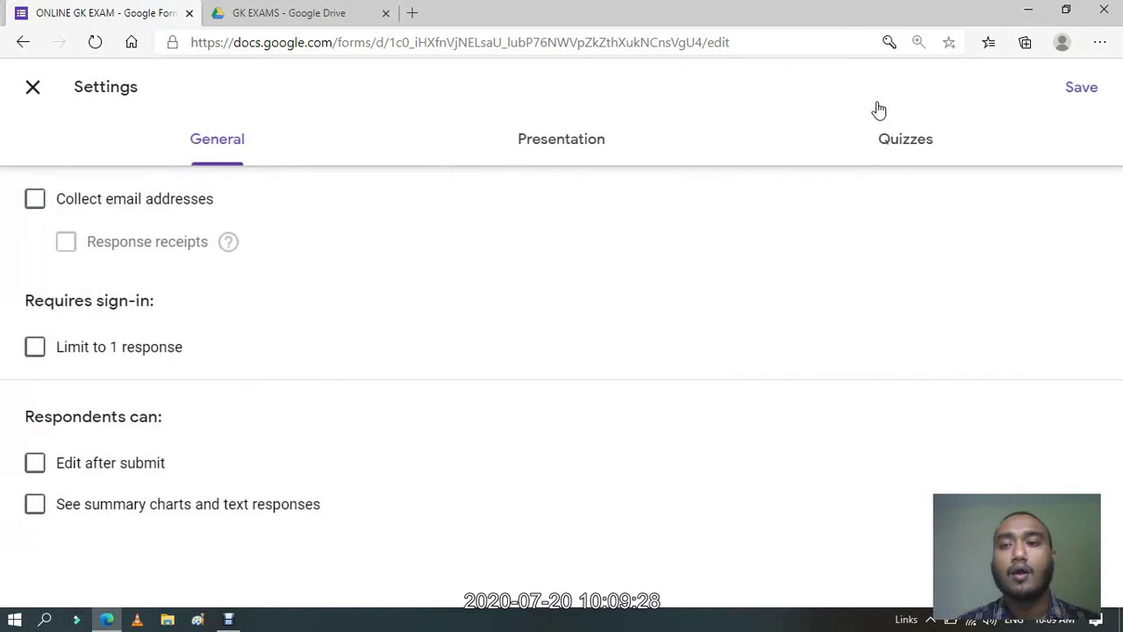
click(924, 147)
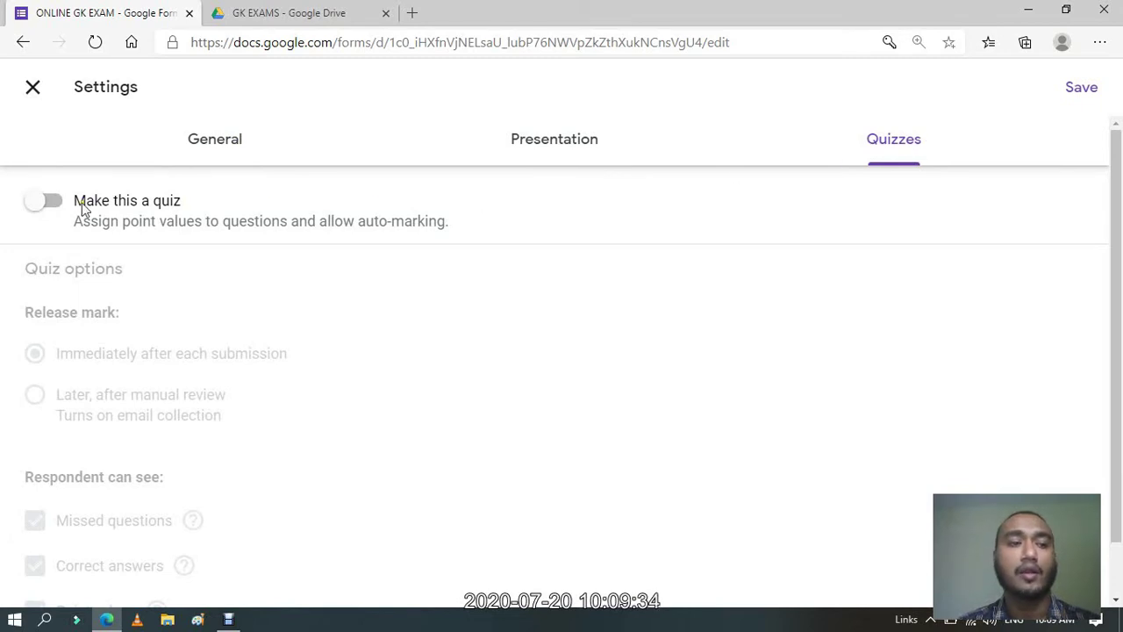
click(45, 205)
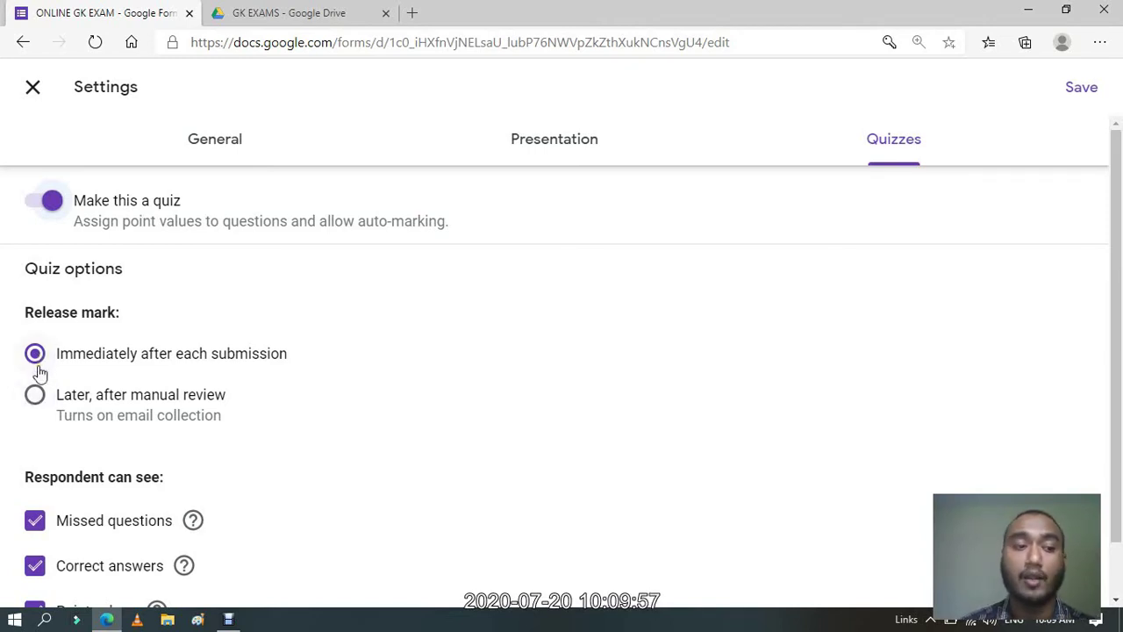
Release marks later after manual review and hide missed questions, correct answers and point values.
click(35, 396)
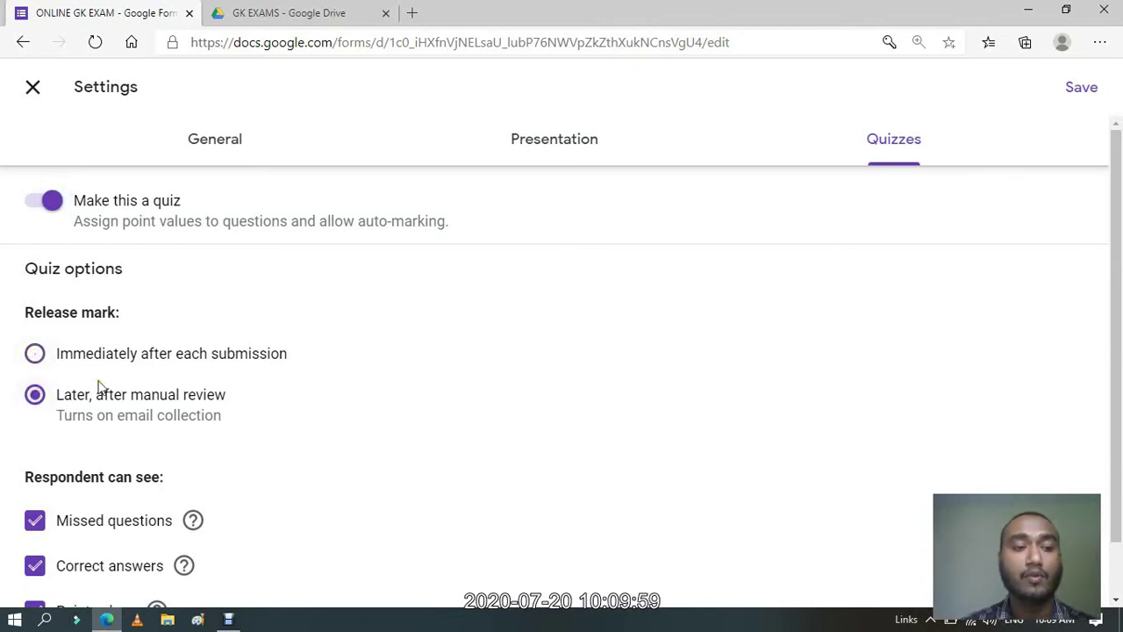
drag(1115, 221, 1115, 301)
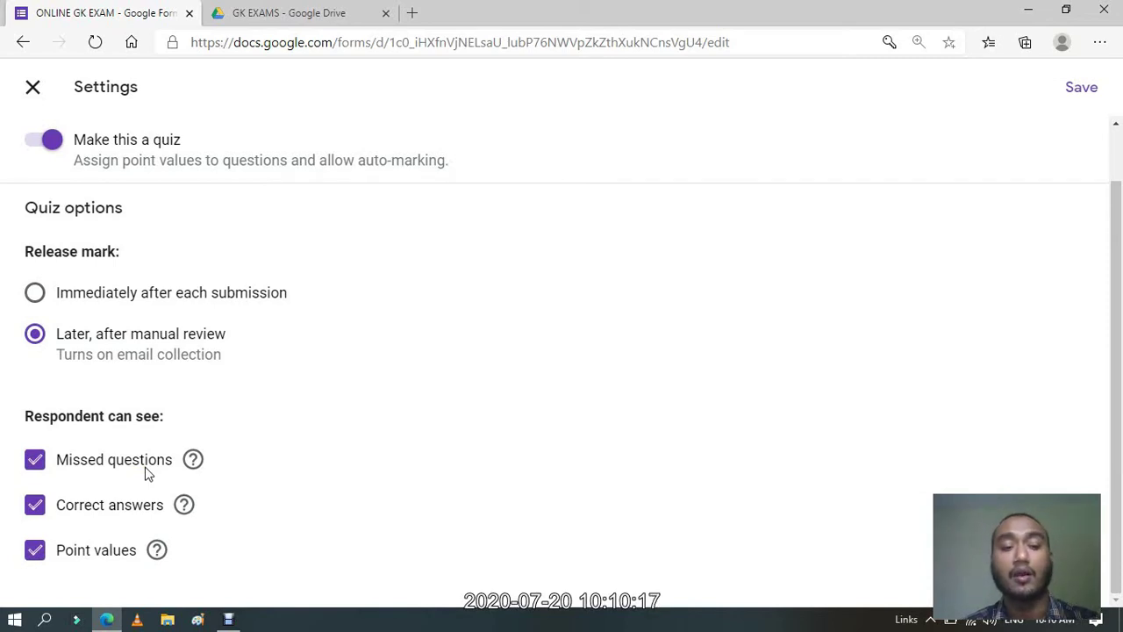
click(35, 460)
click(36, 507)
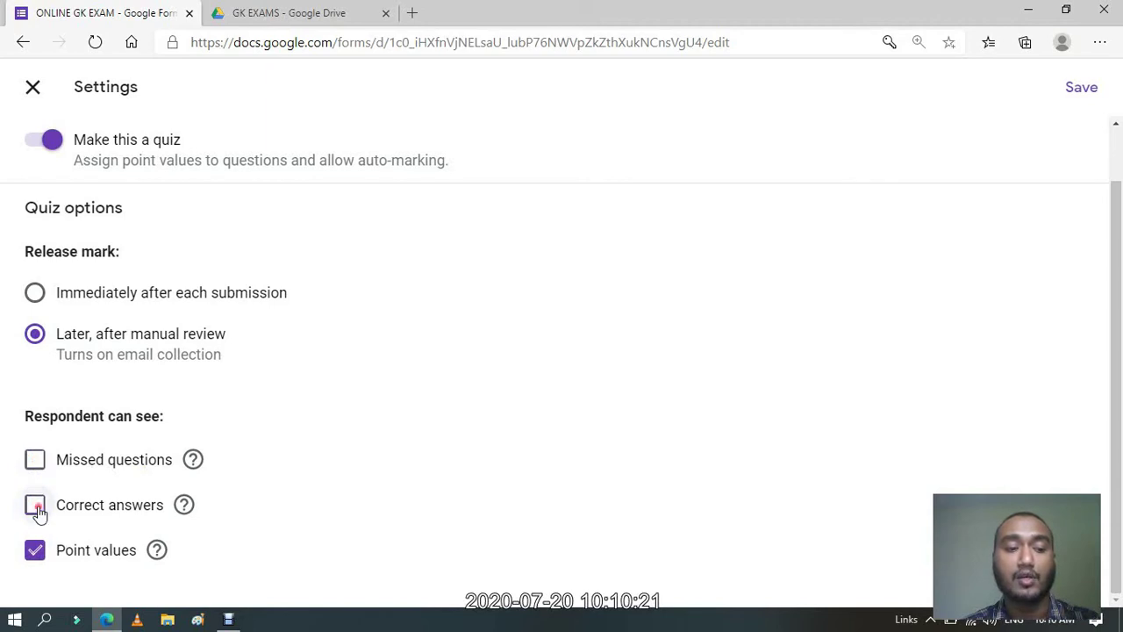
click(36, 551)
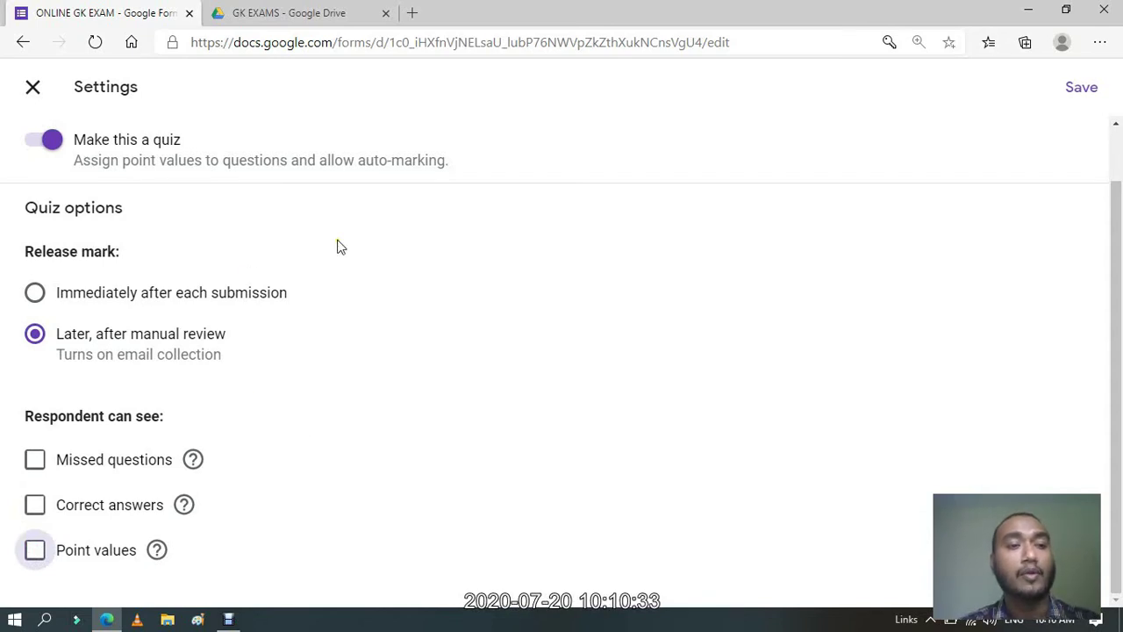
scroll(1111, 242, up, 1)
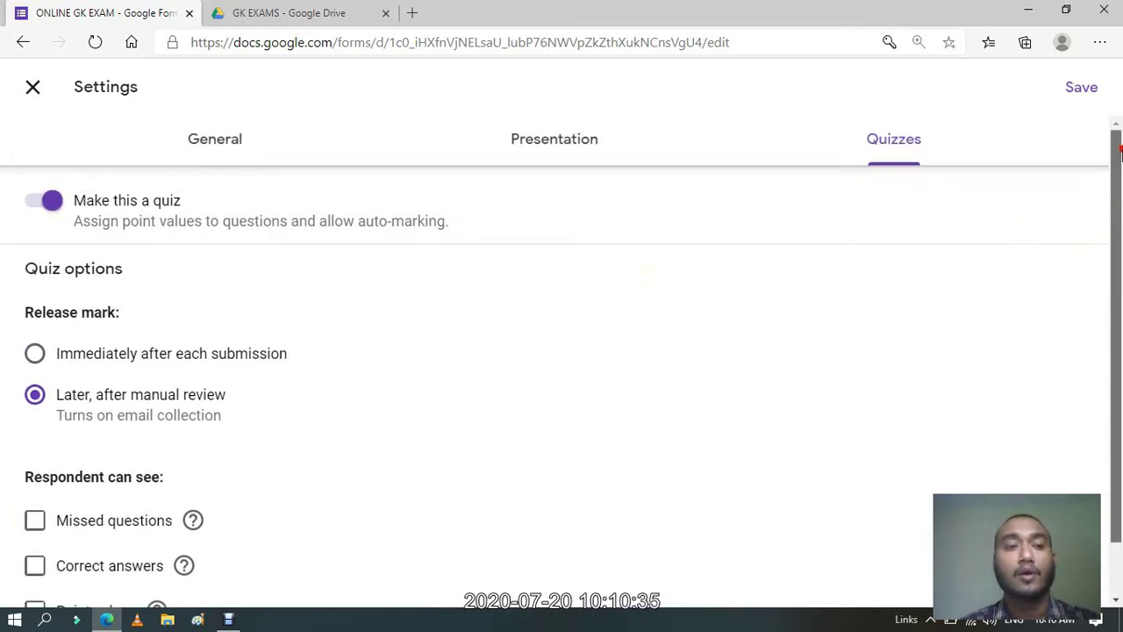
Save the quiz settings and add the form description 'Online Examination'.
click(1082, 87)
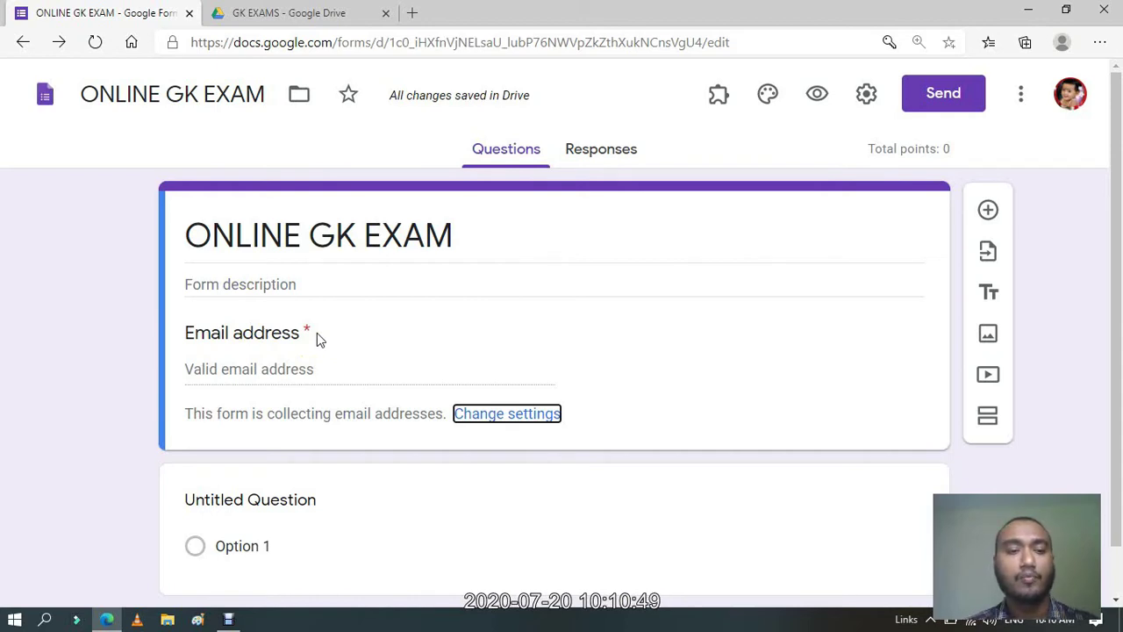
click(290, 283)
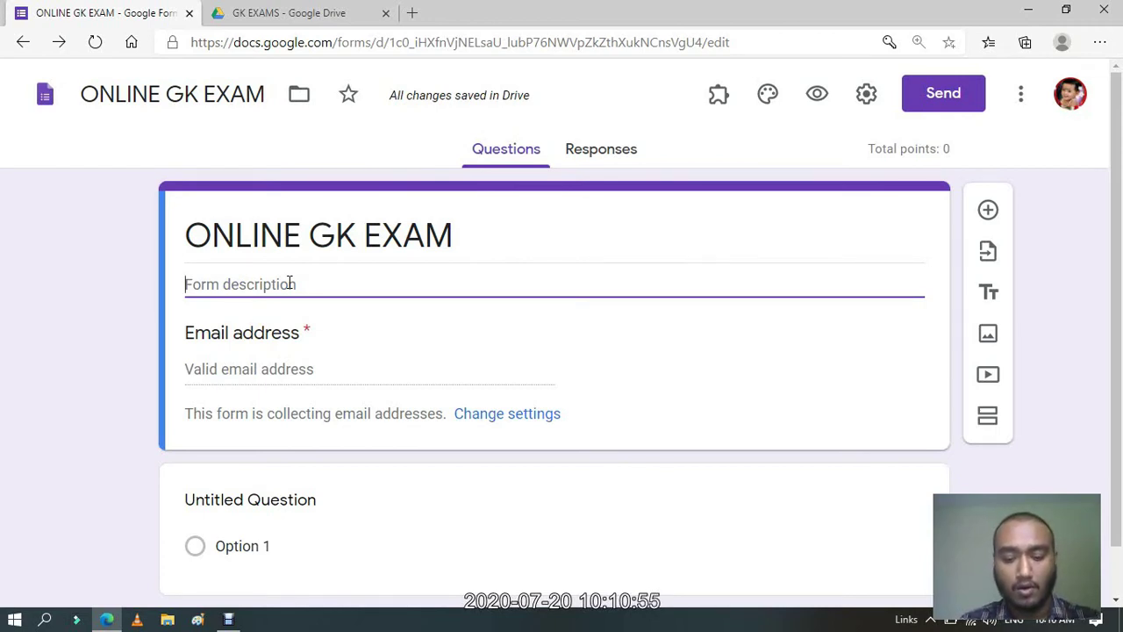
key(Caps_Lock)
text(Online )
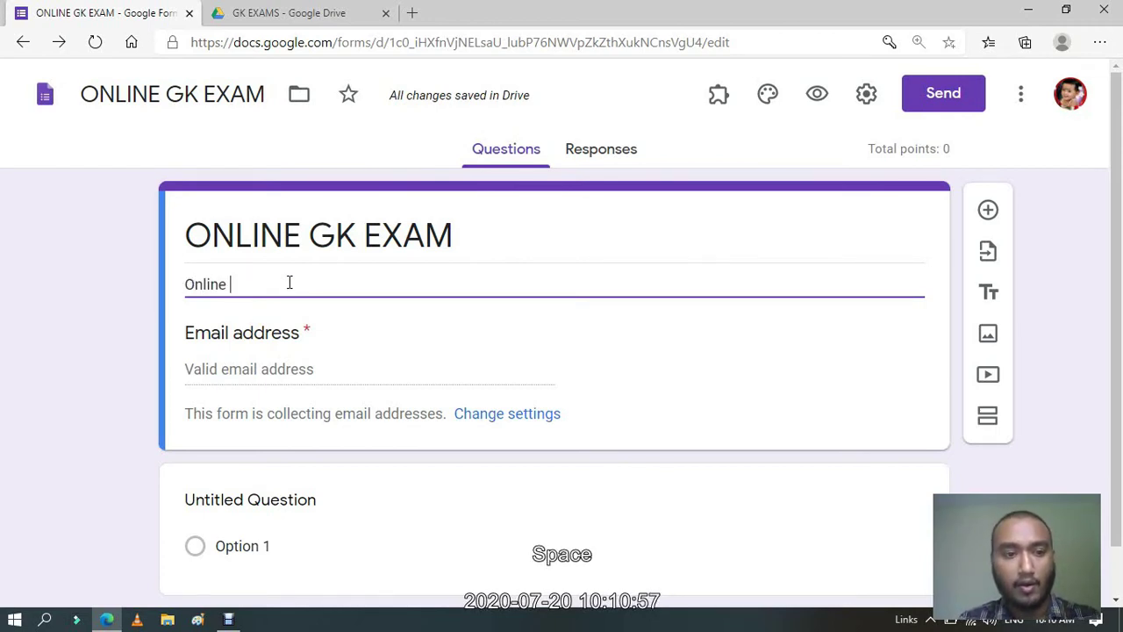
text(Examination)
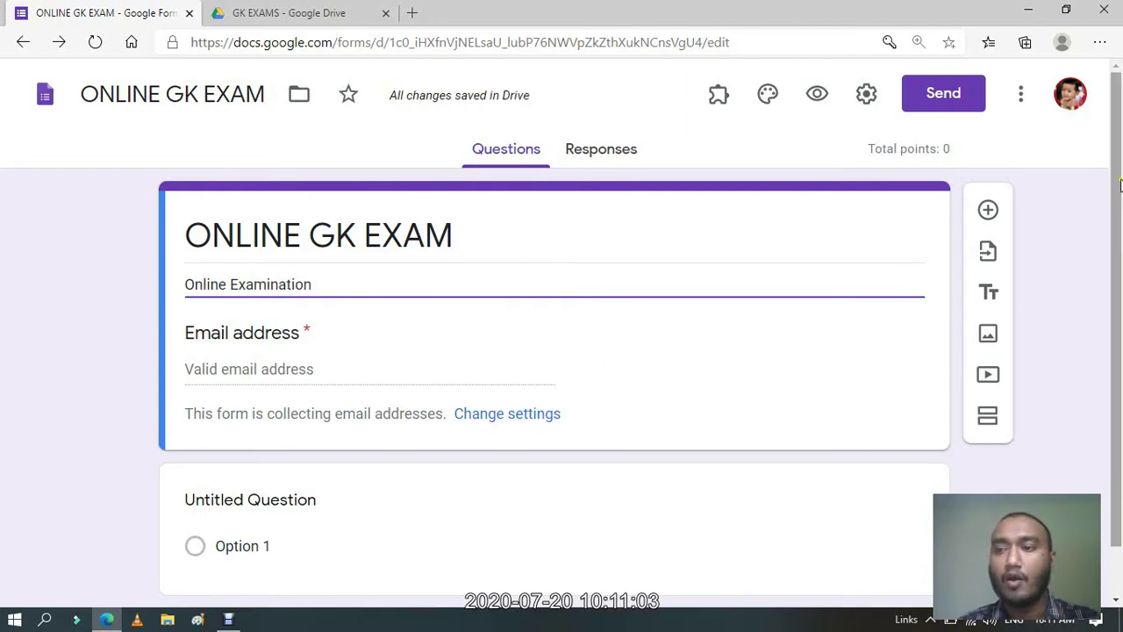
drag(1119, 184, 1120, 132)
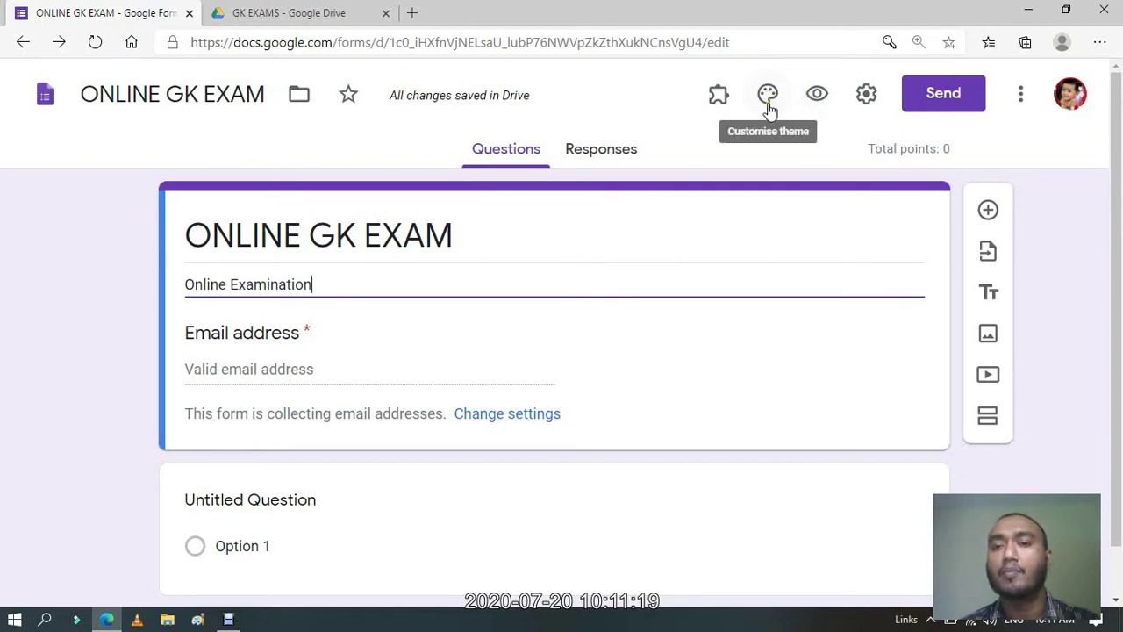
Open the header image picker from Customise theme and switch to its Upload tab.
click(769, 105)
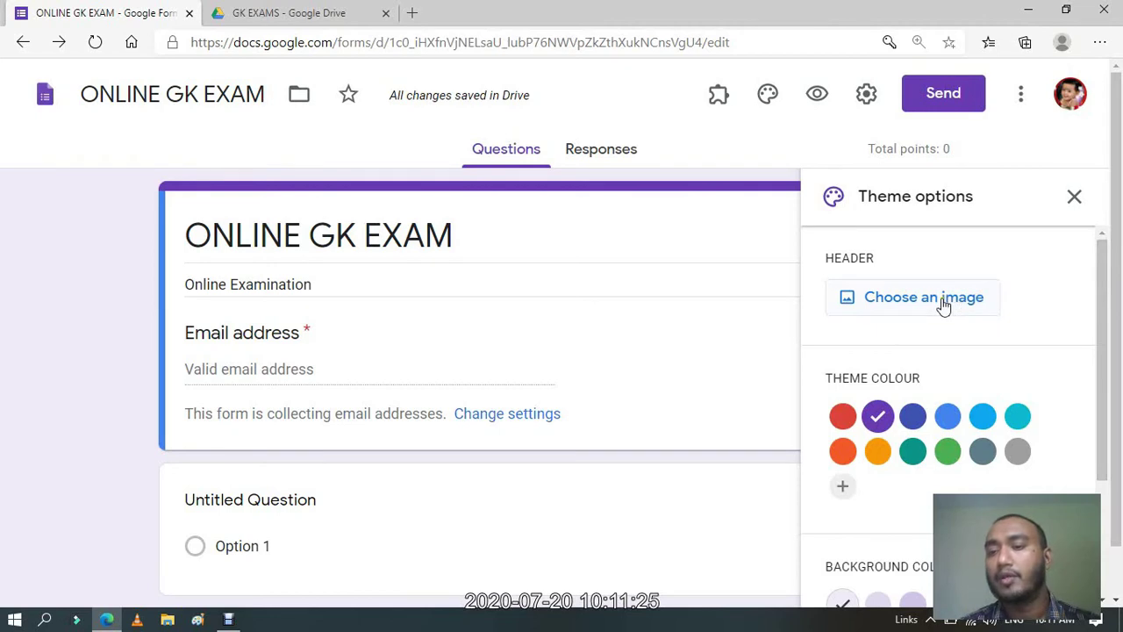
drag(1109, 295, 1111, 421)
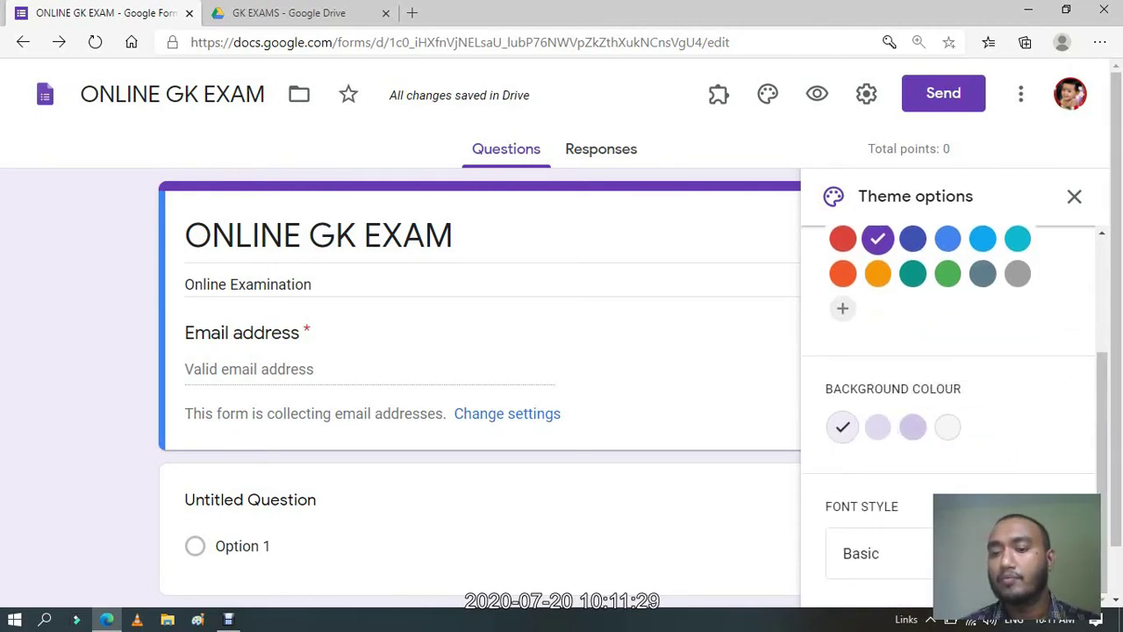
drag(1098, 386, 1098, 301)
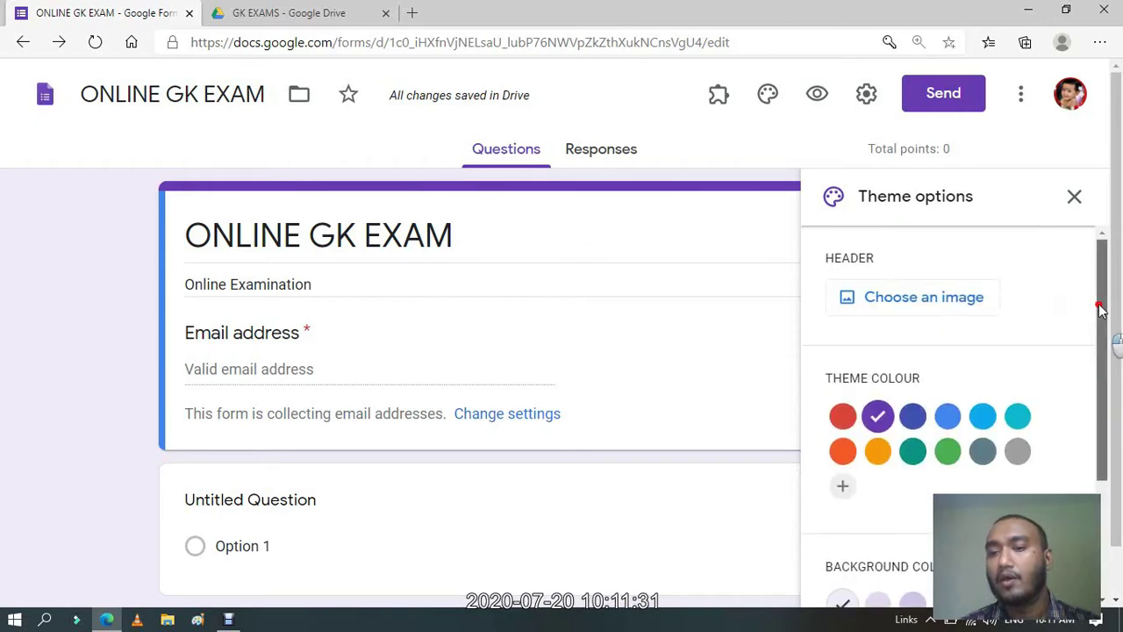
click(946, 307)
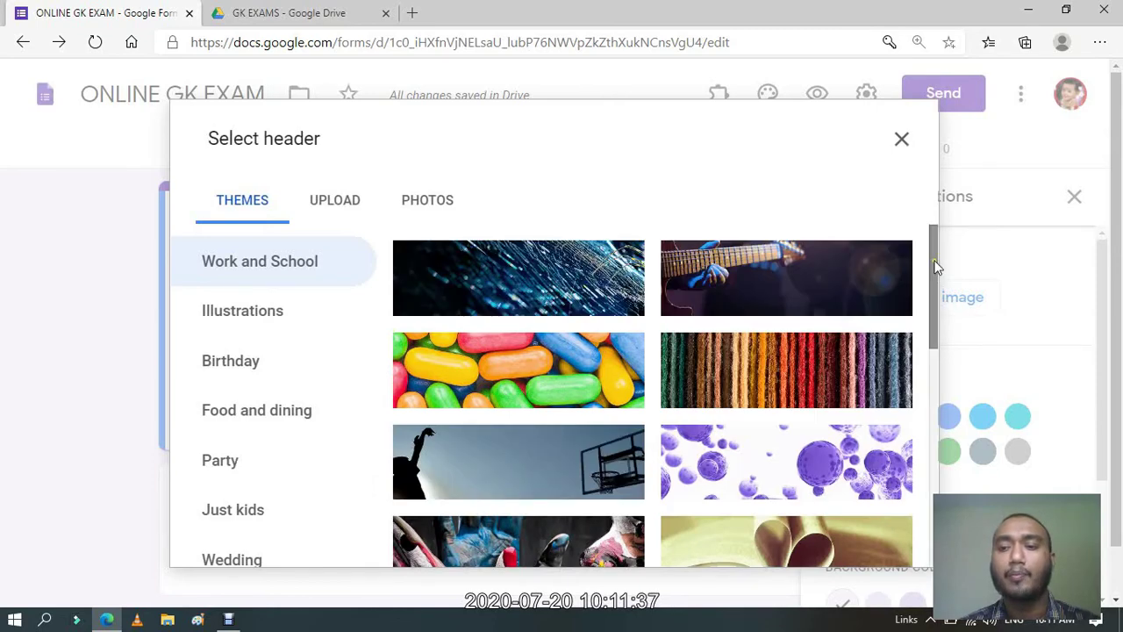
drag(936, 272, 773, 390)
click(772, 390)
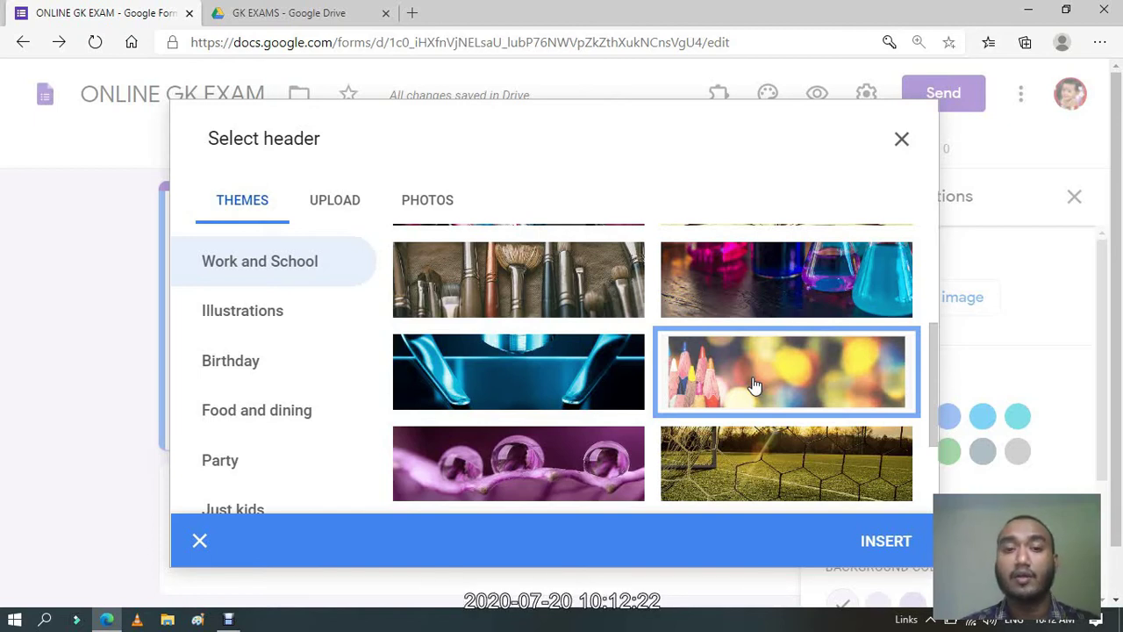
click(335, 201)
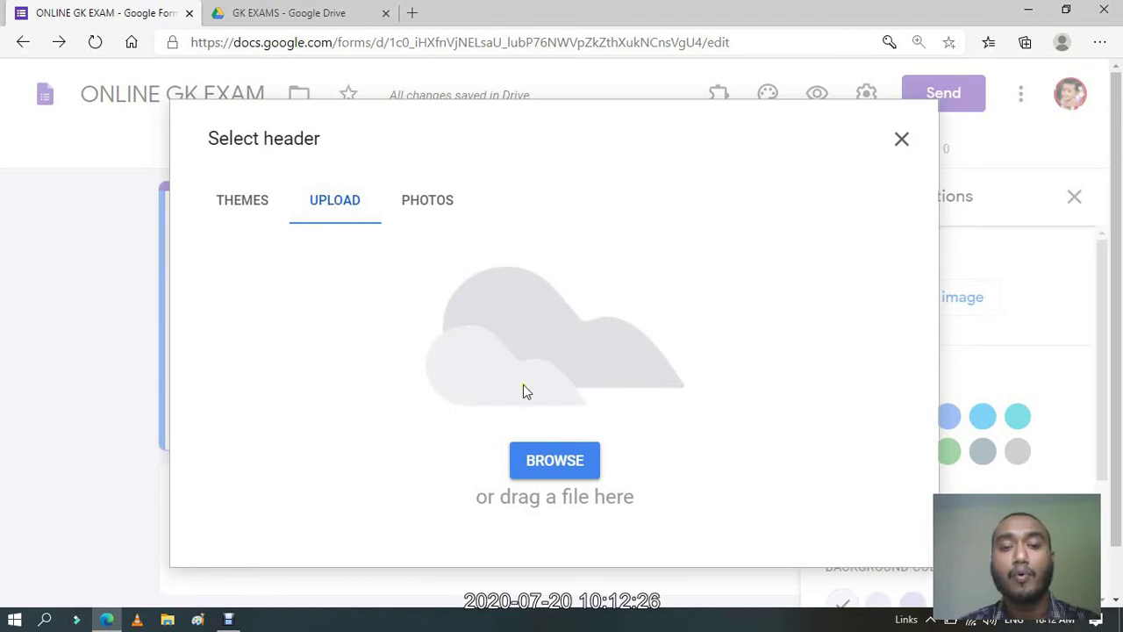
Upload FORM_HEADER_CSE.jpg from D: > MESITAM > alltime_required_files as the header image.
click(554, 463)
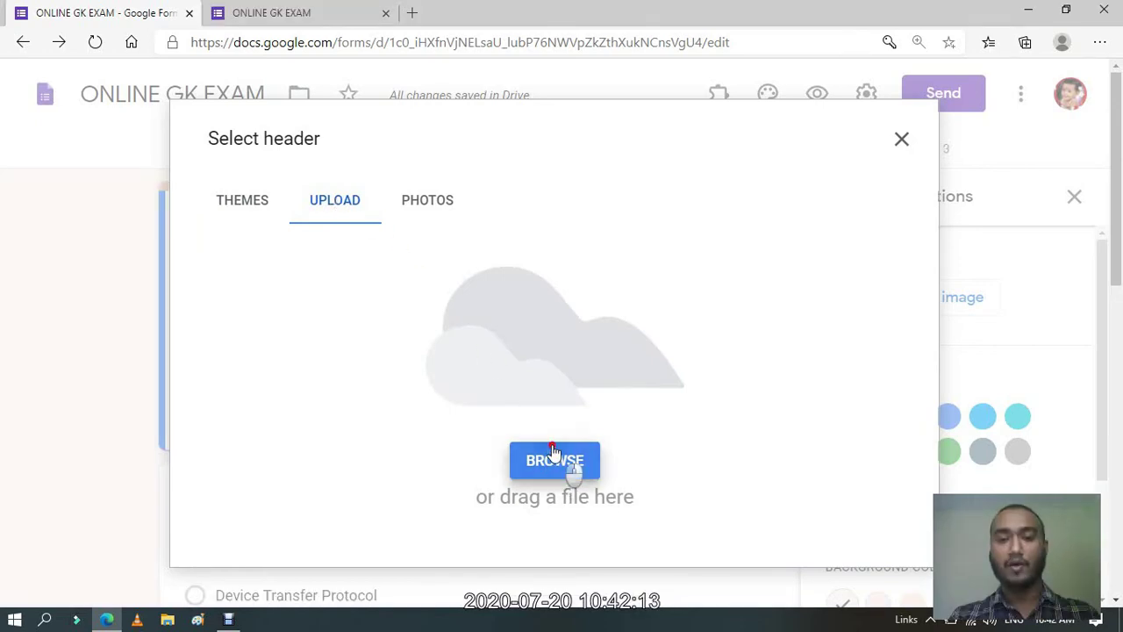
click(555, 458)
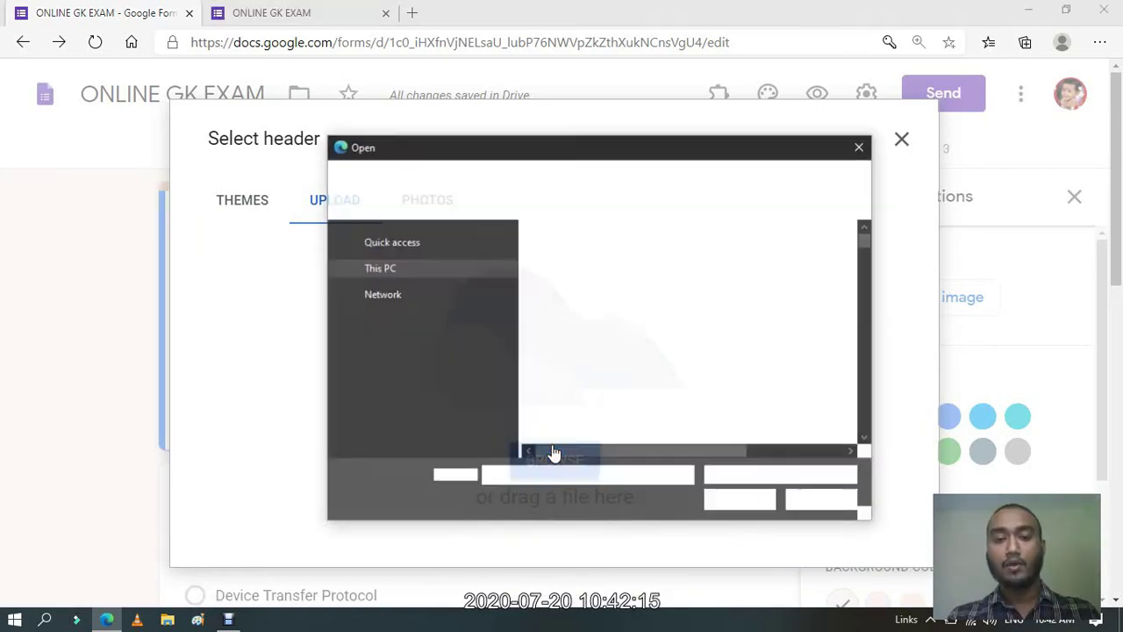
scroll(511, 366, down, 1)
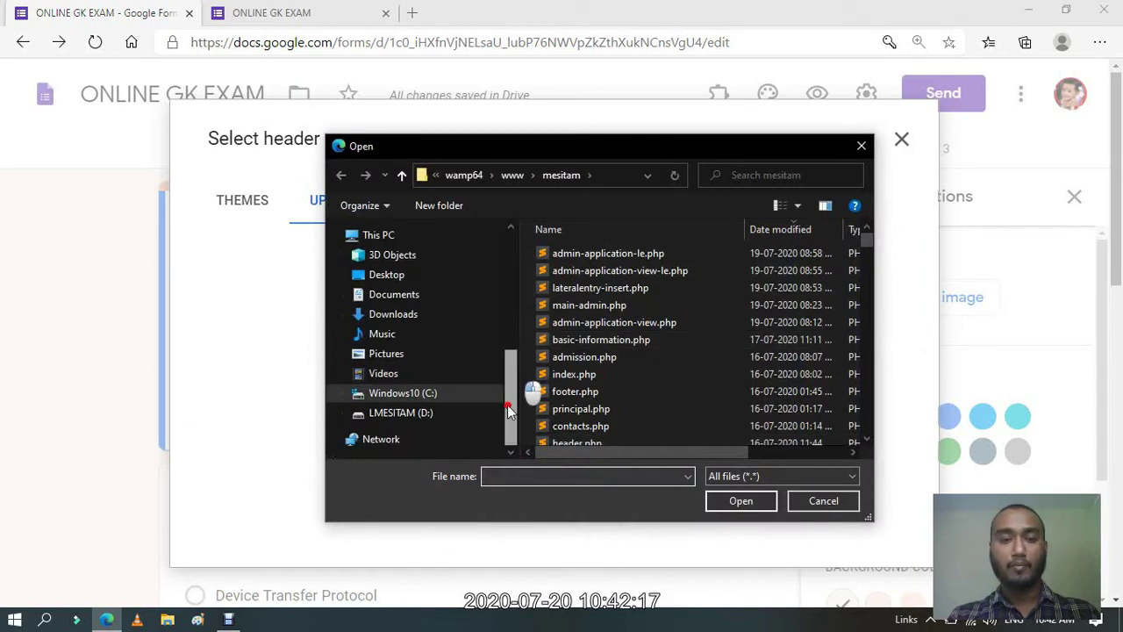
click(417, 420)
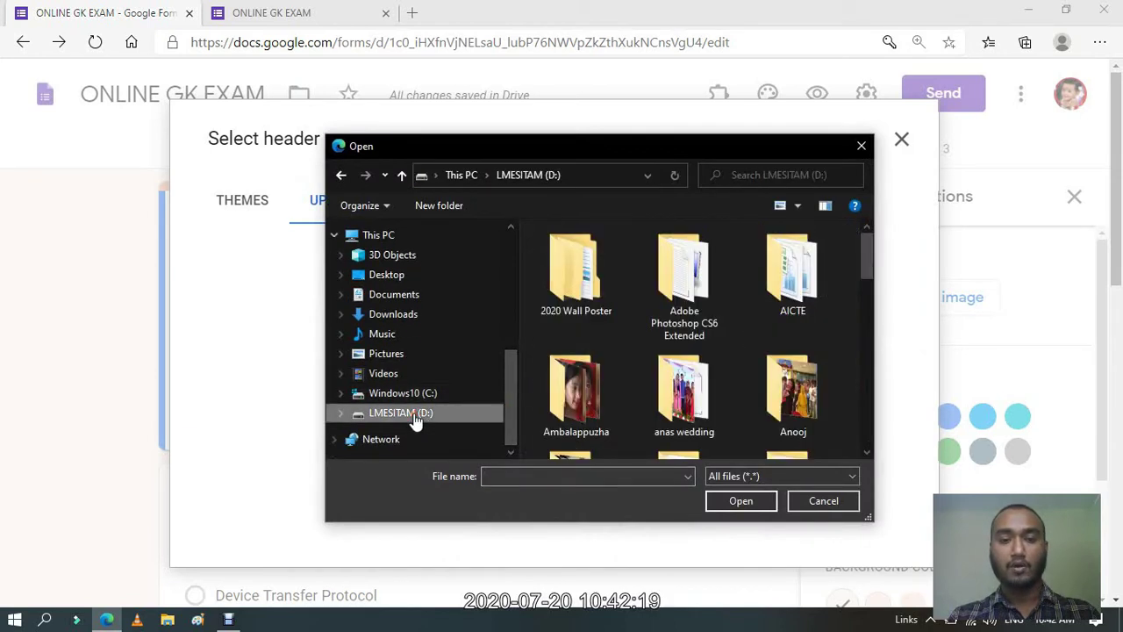
click(559, 376)
scroll(559, 376, down, 3)
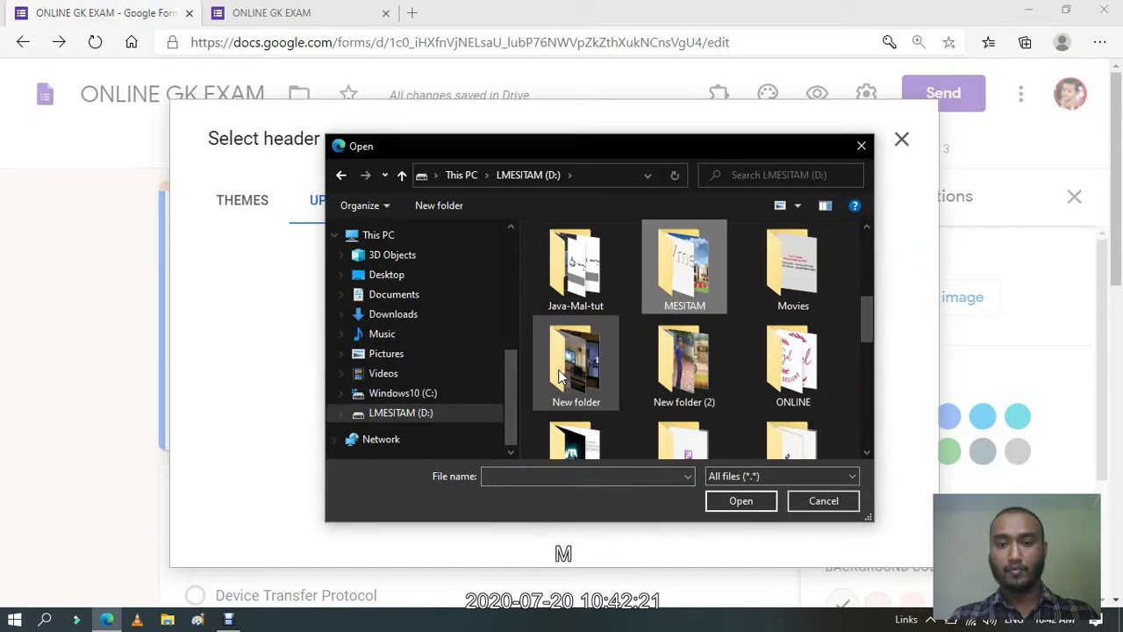
click(693, 277)
double_click(692, 278)
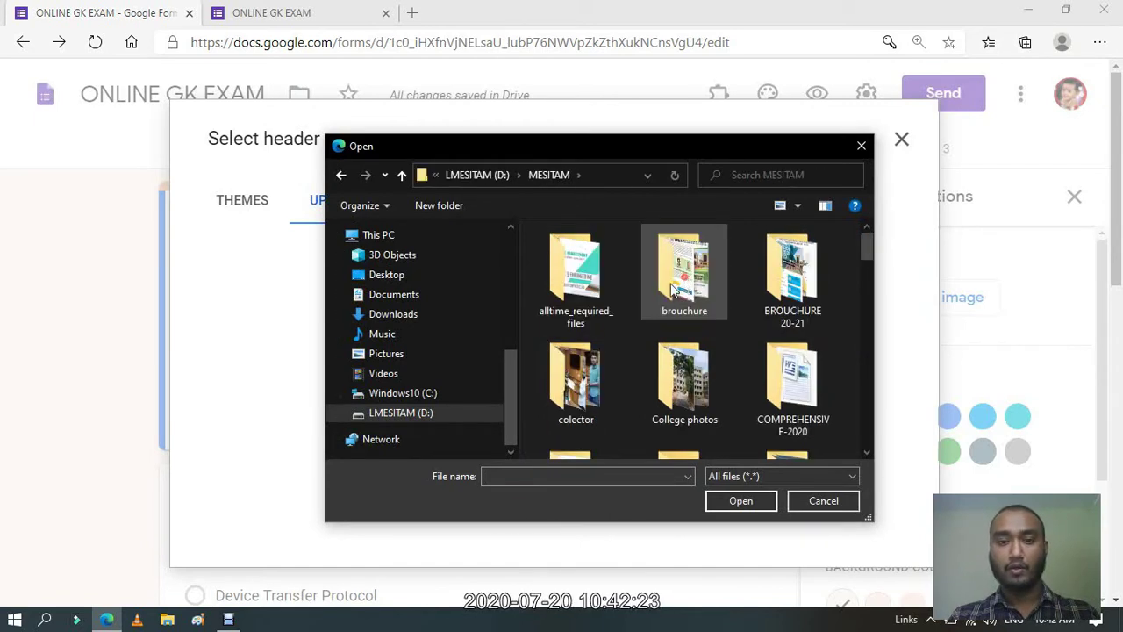
double_click(572, 279)
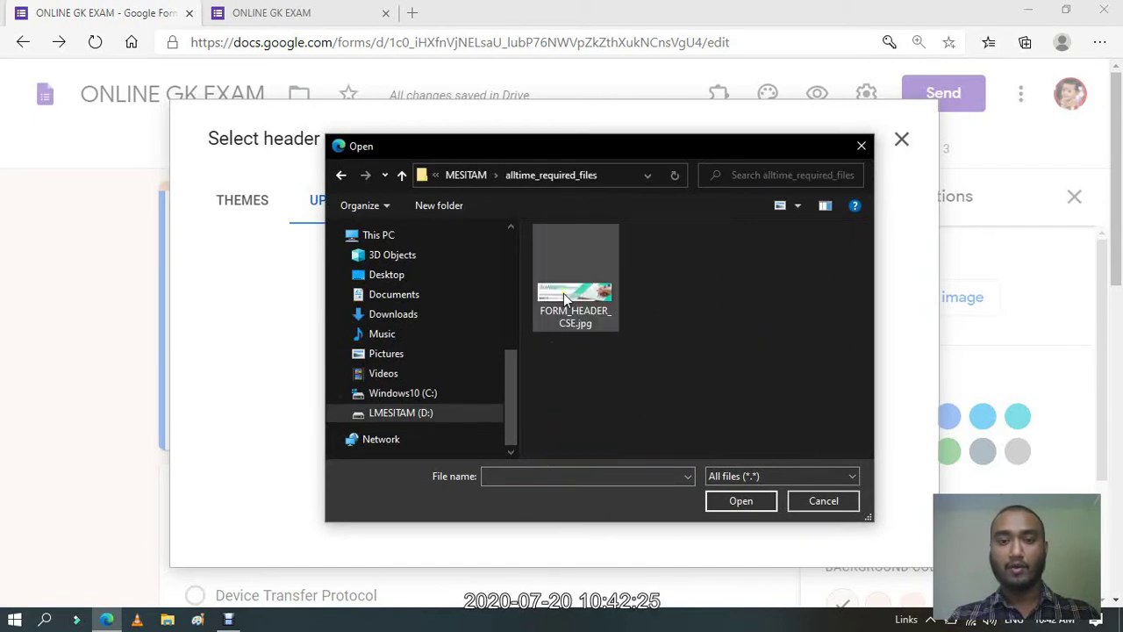
click(564, 298)
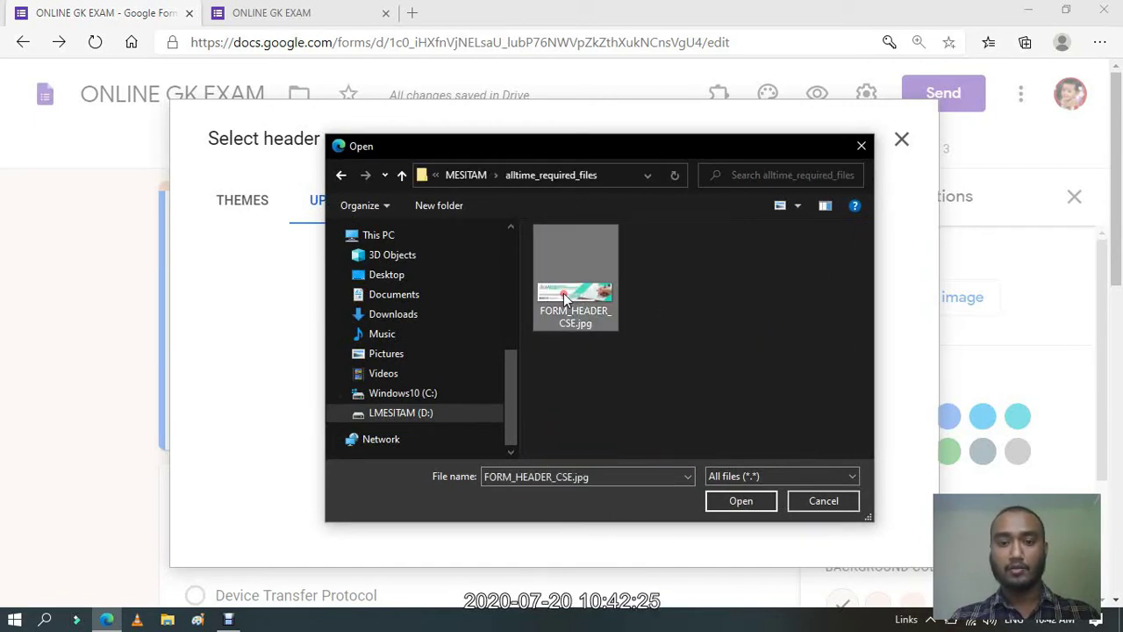
click(742, 501)
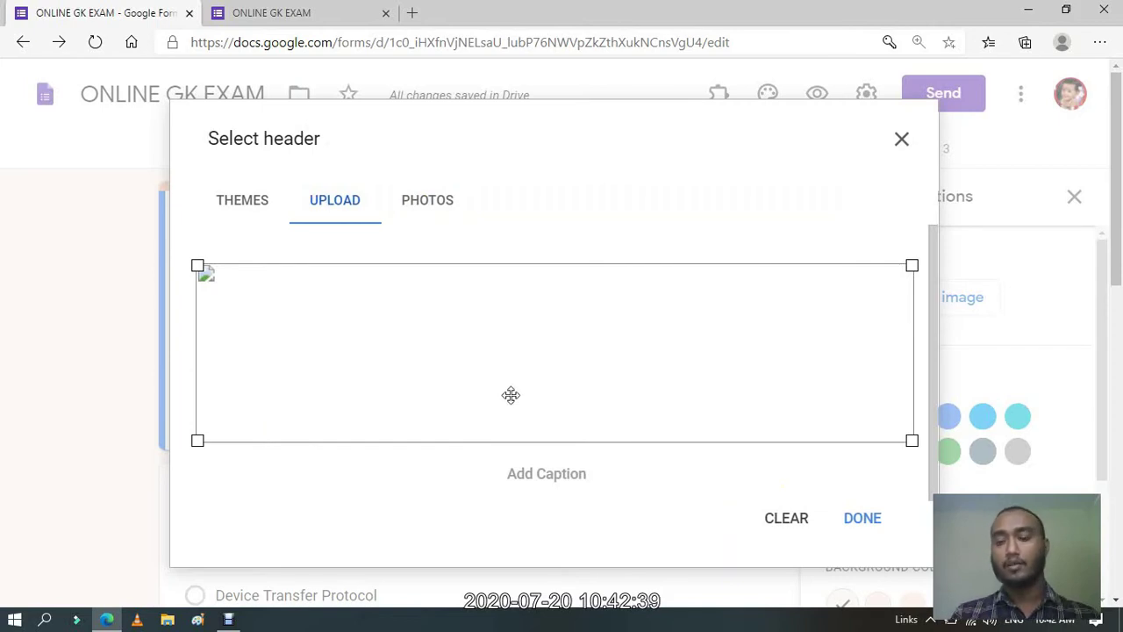
Apply the uploaded image as the form header and close the Theme options panel.
click(866, 521)
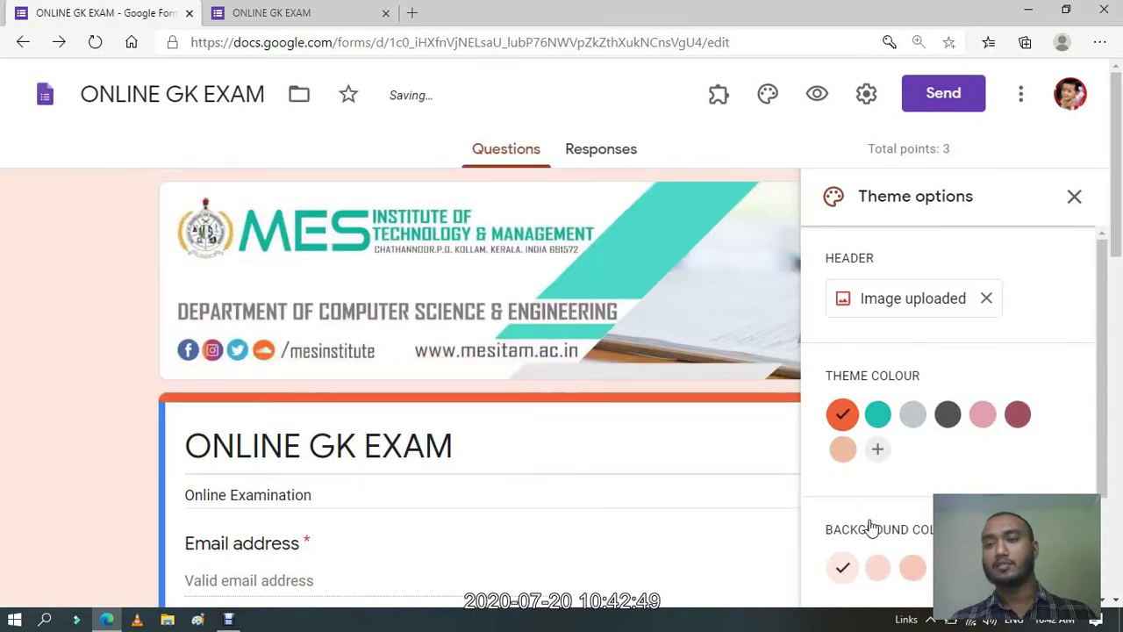
click(1075, 198)
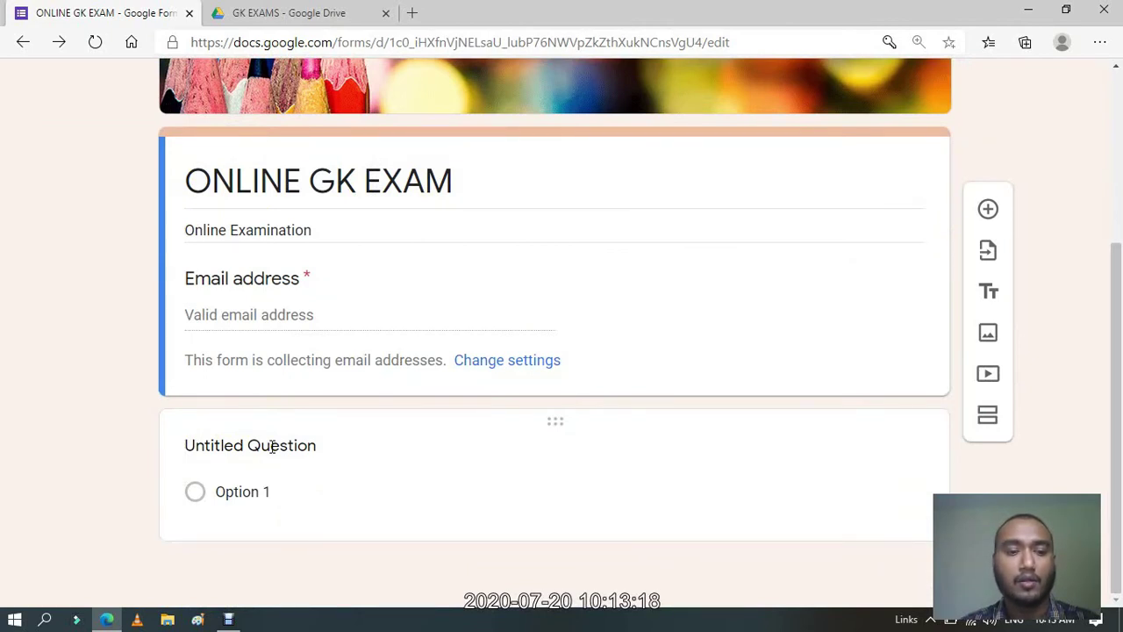
Open the untitled question and keep its question type as Multiple choice.
click(273, 448)
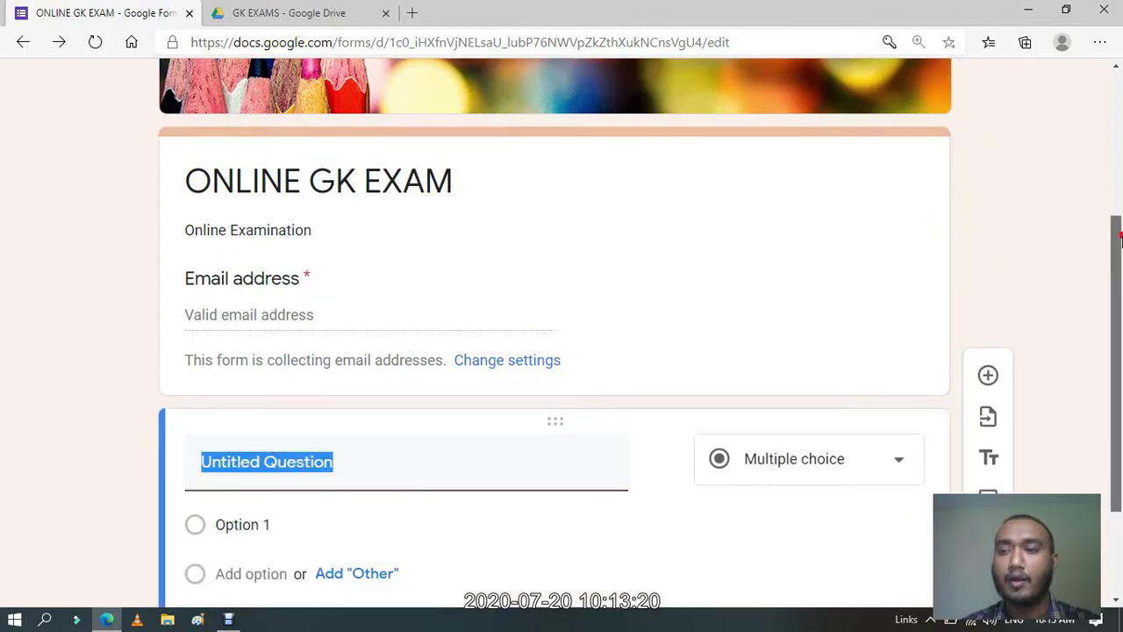
scroll(1120, 238, down, 2)
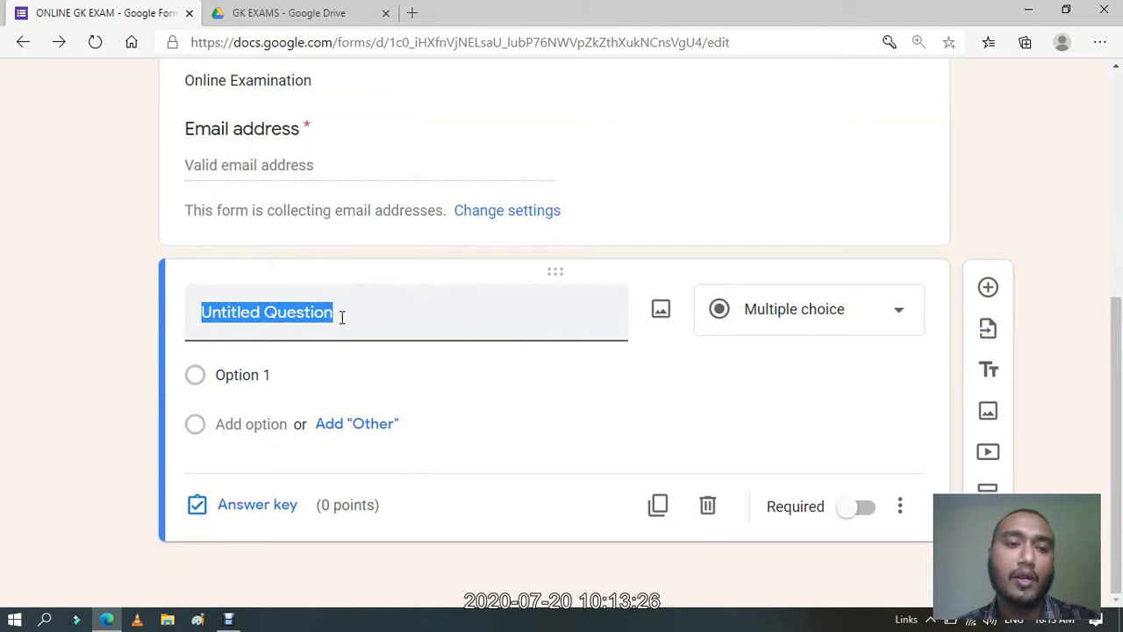
click(775, 233)
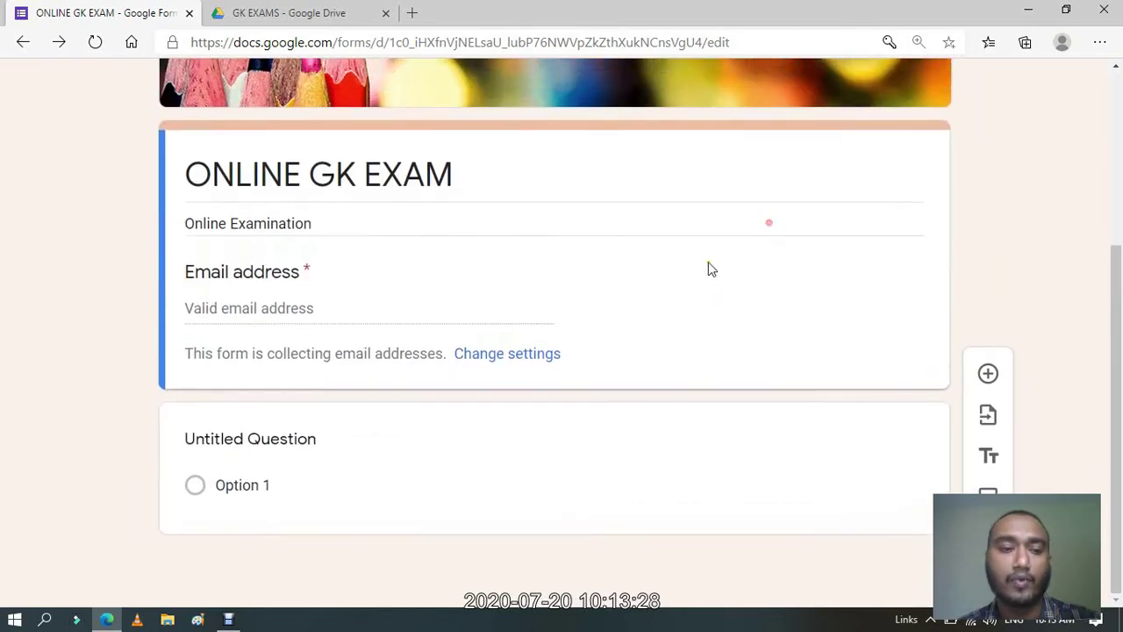
click(256, 447)
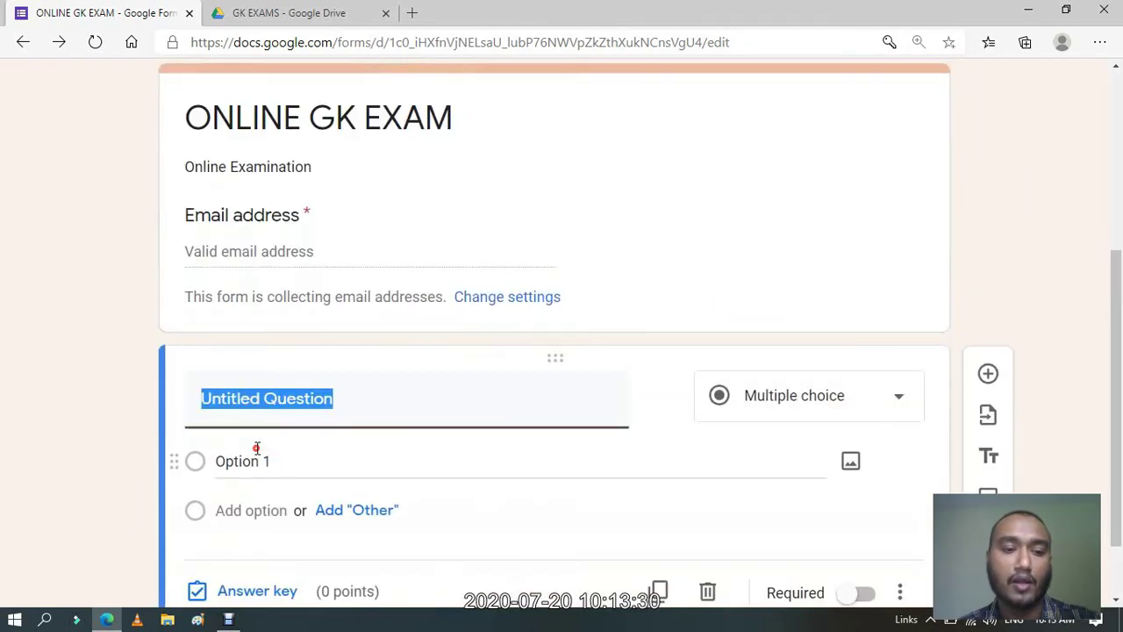
scroll(1120, 305, down, 1)
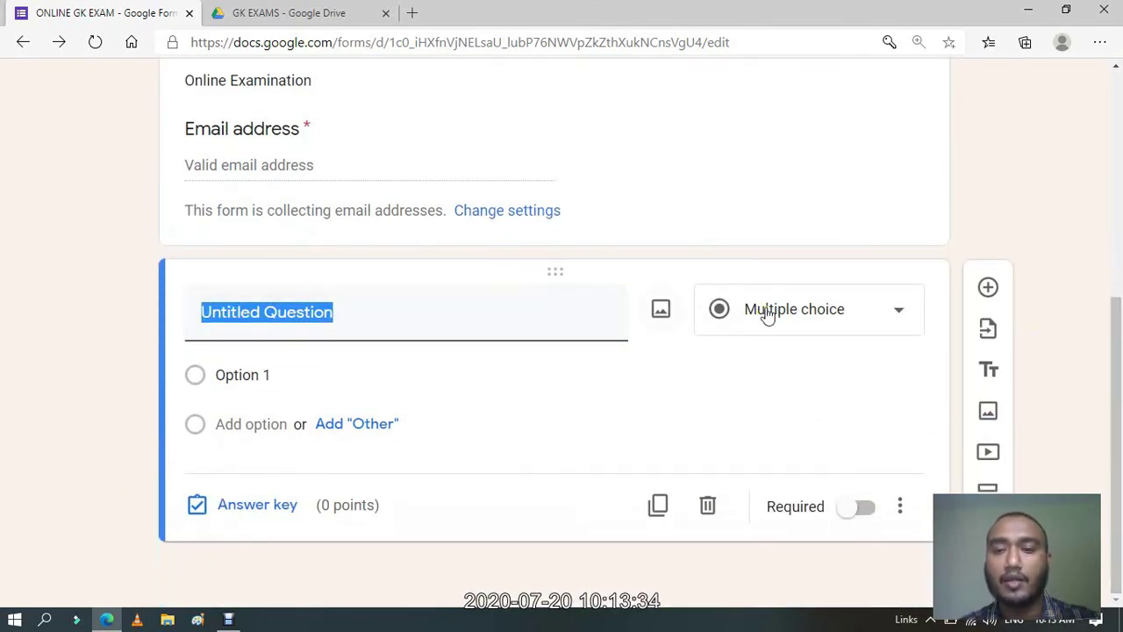
click(901, 315)
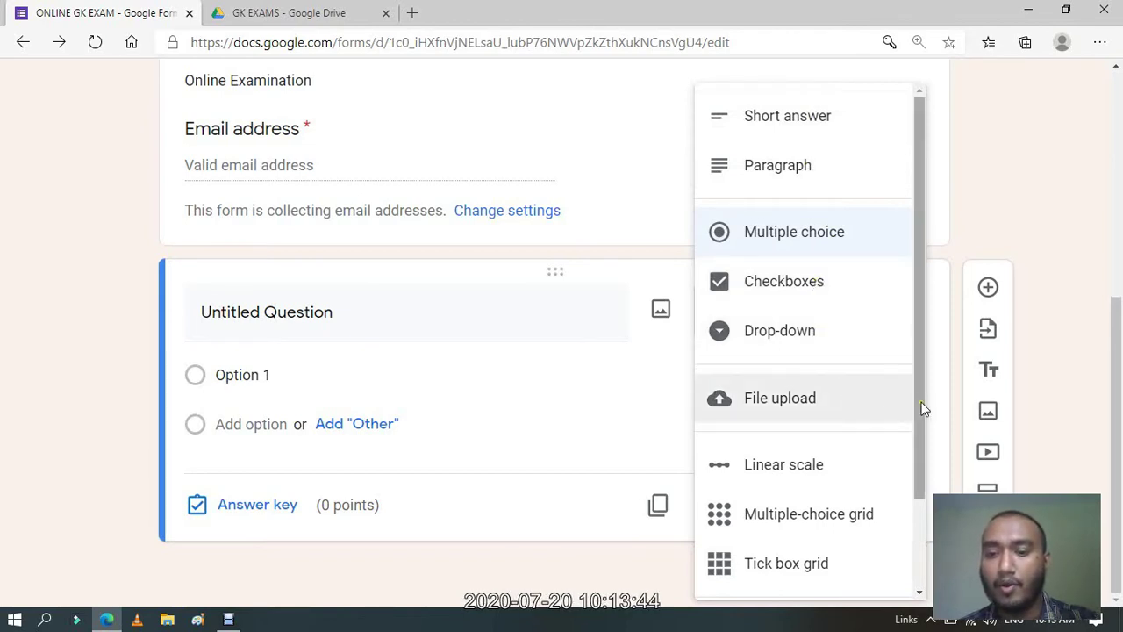
drag(922, 409, 927, 346)
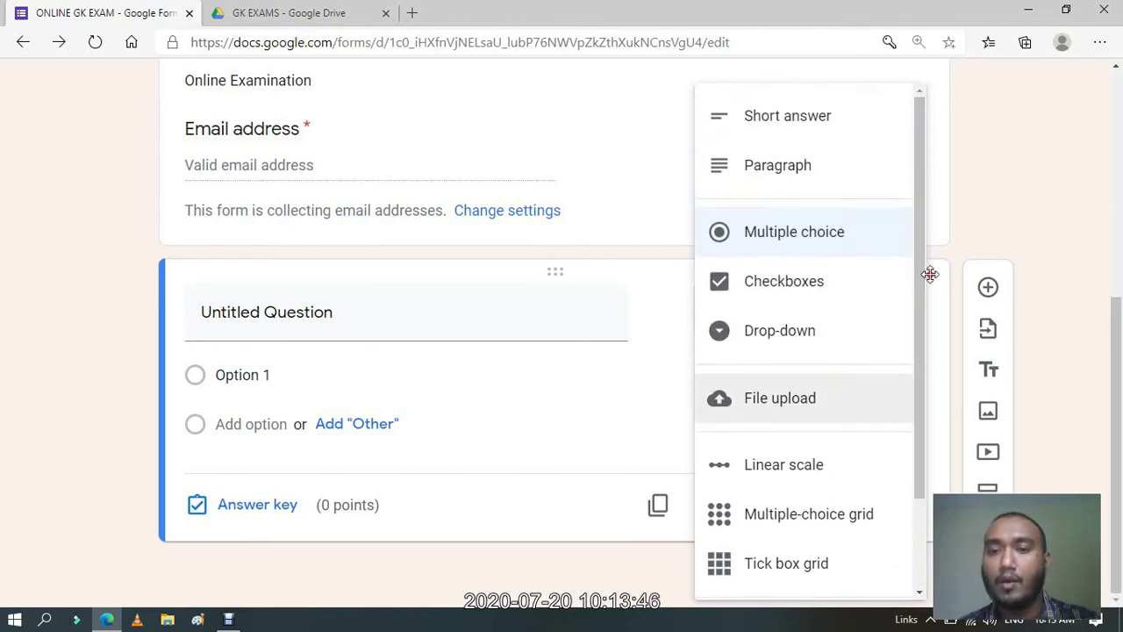
click(840, 237)
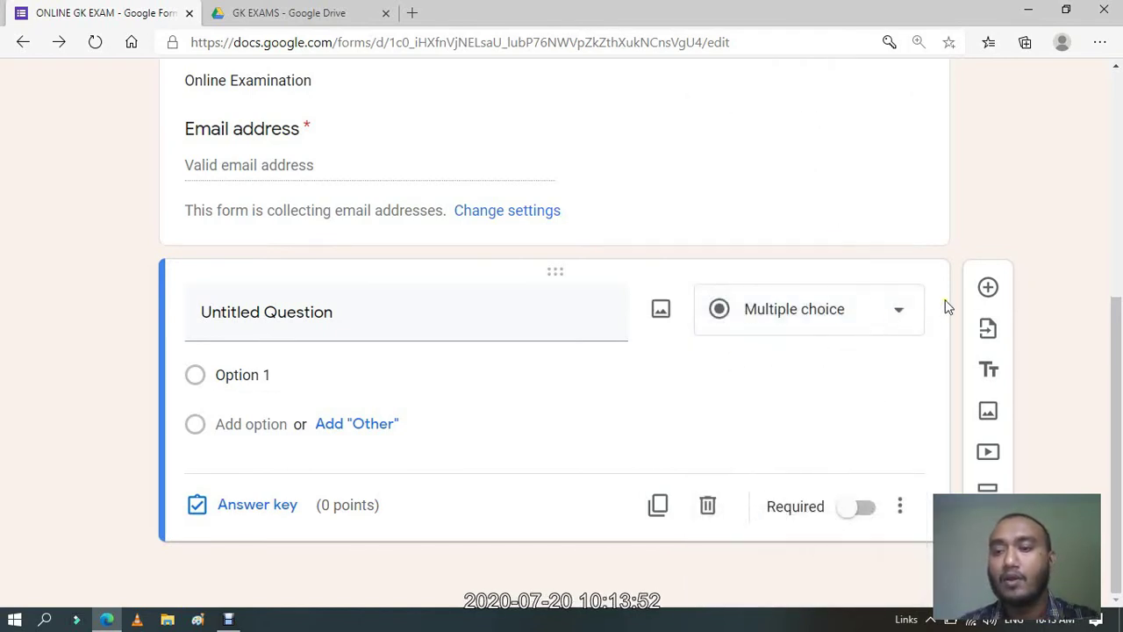
Add Option 2, Option 3 and Option 4 below the existing Option 1.
click(354, 311)
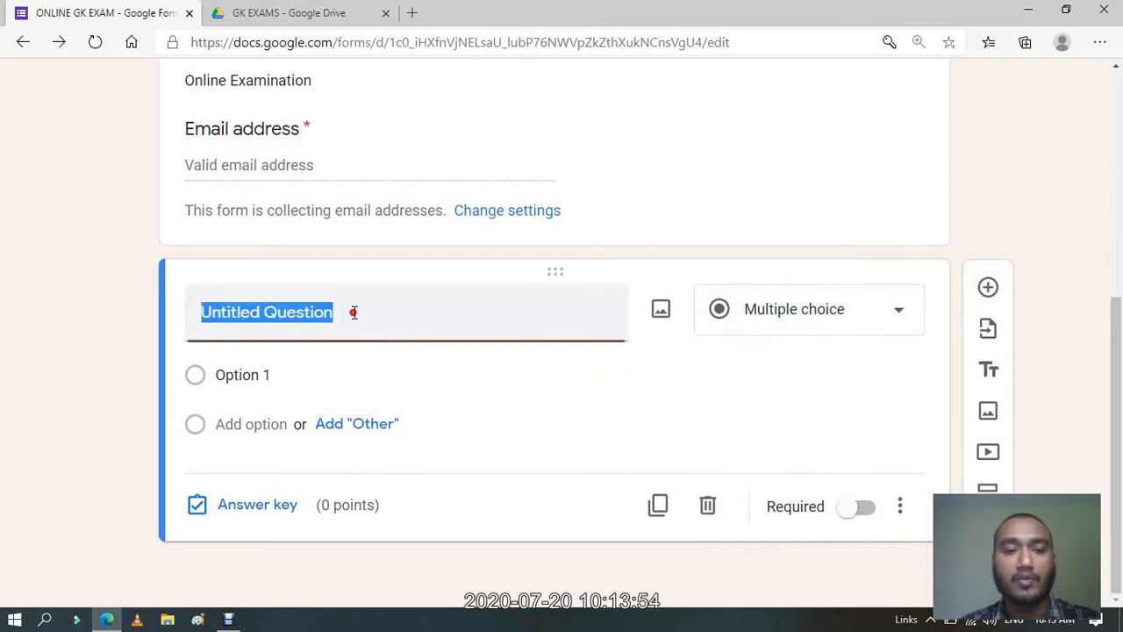
click(270, 375)
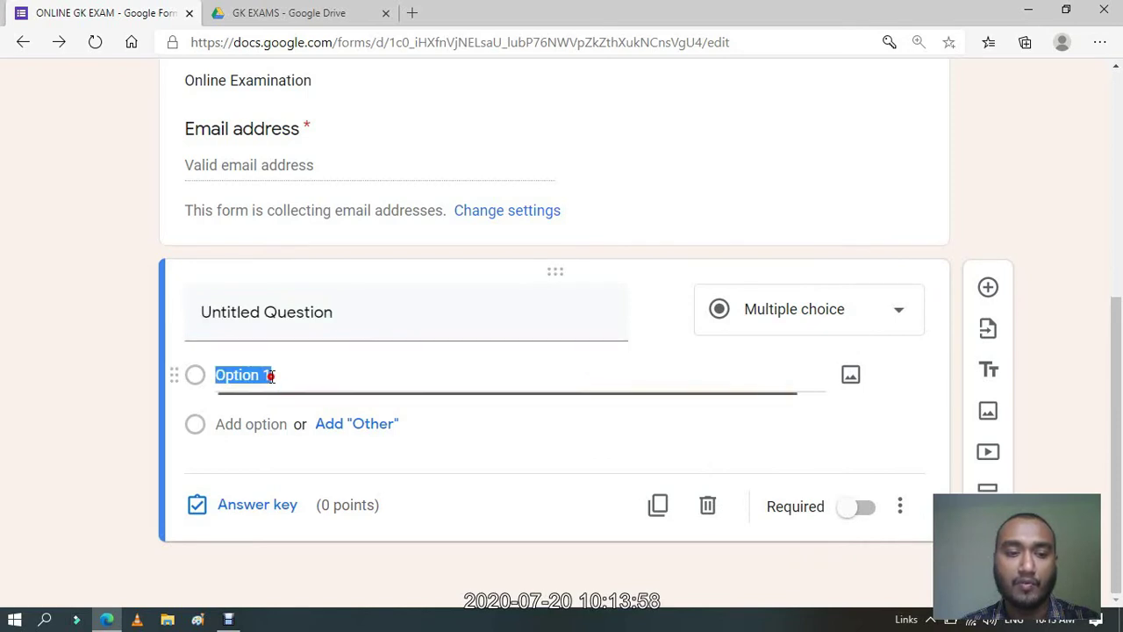
click(262, 425)
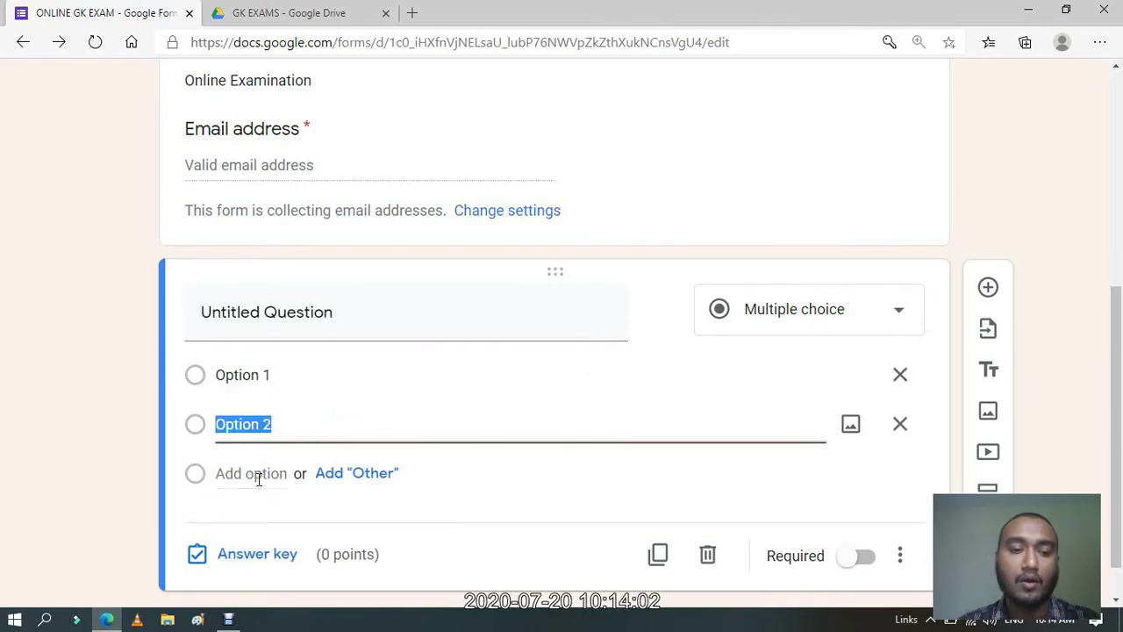
click(258, 475)
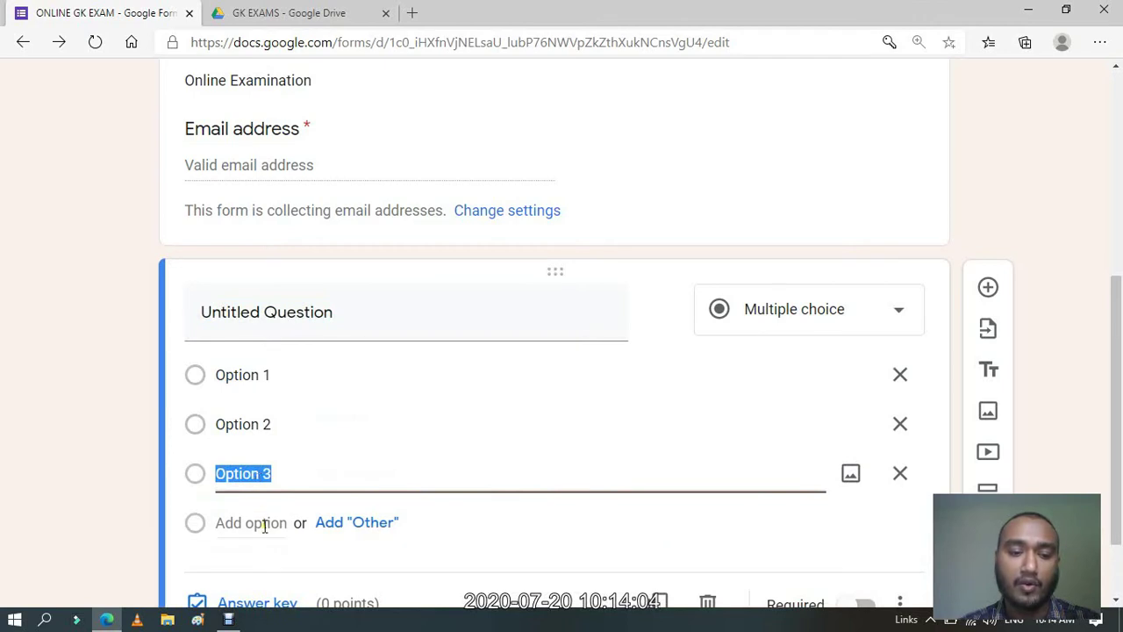
click(263, 524)
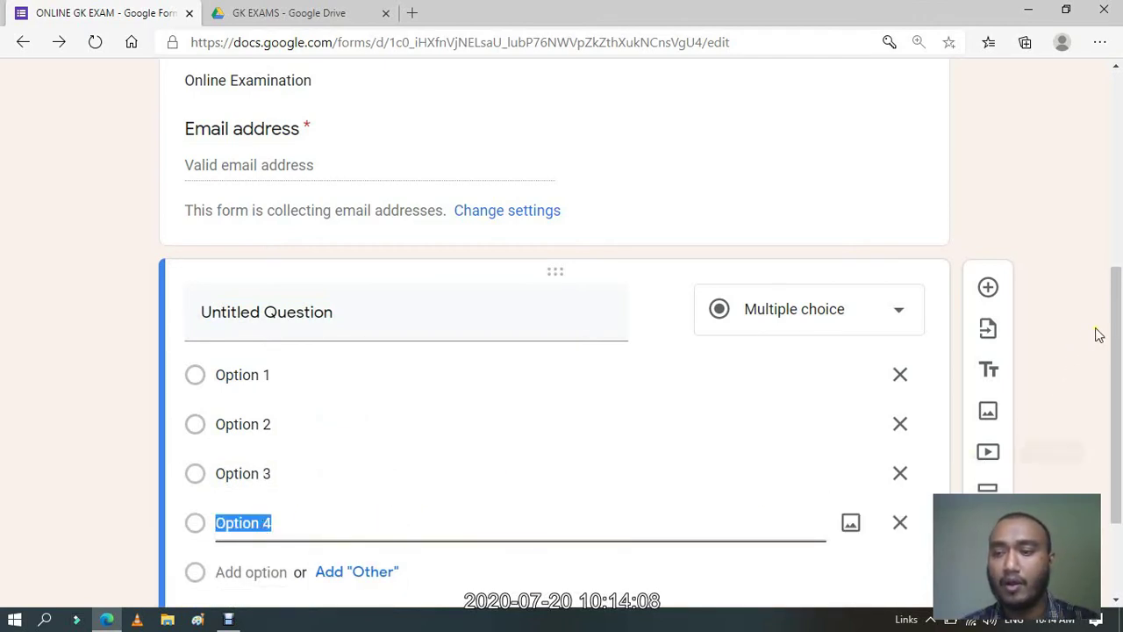
drag(1115, 320, 1114, 370)
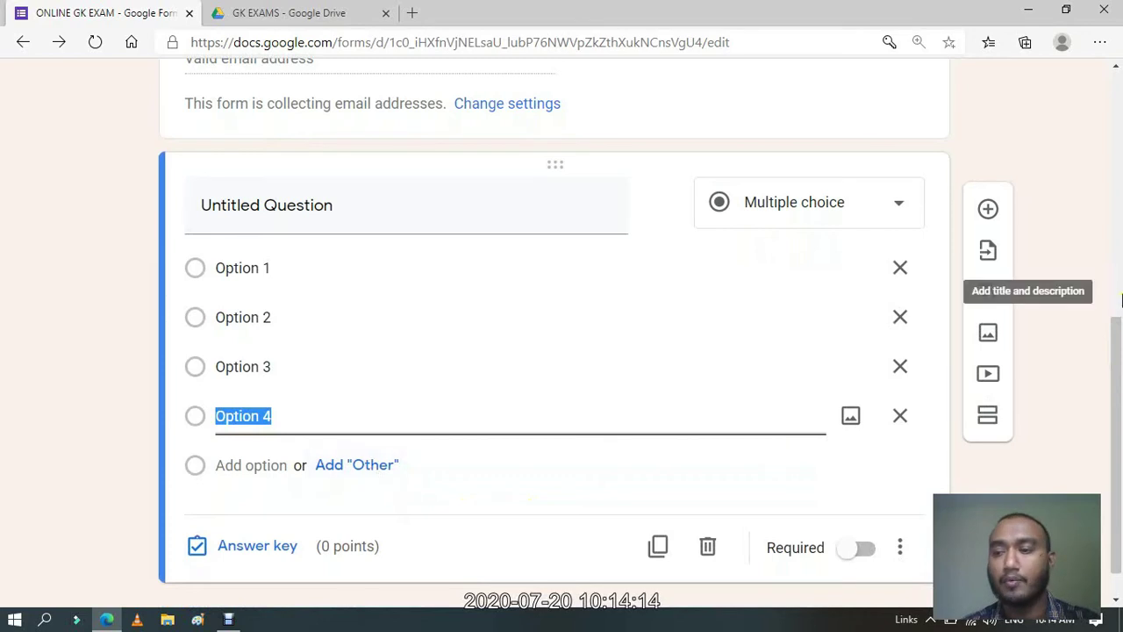
drag(1118, 361, 1117, 351)
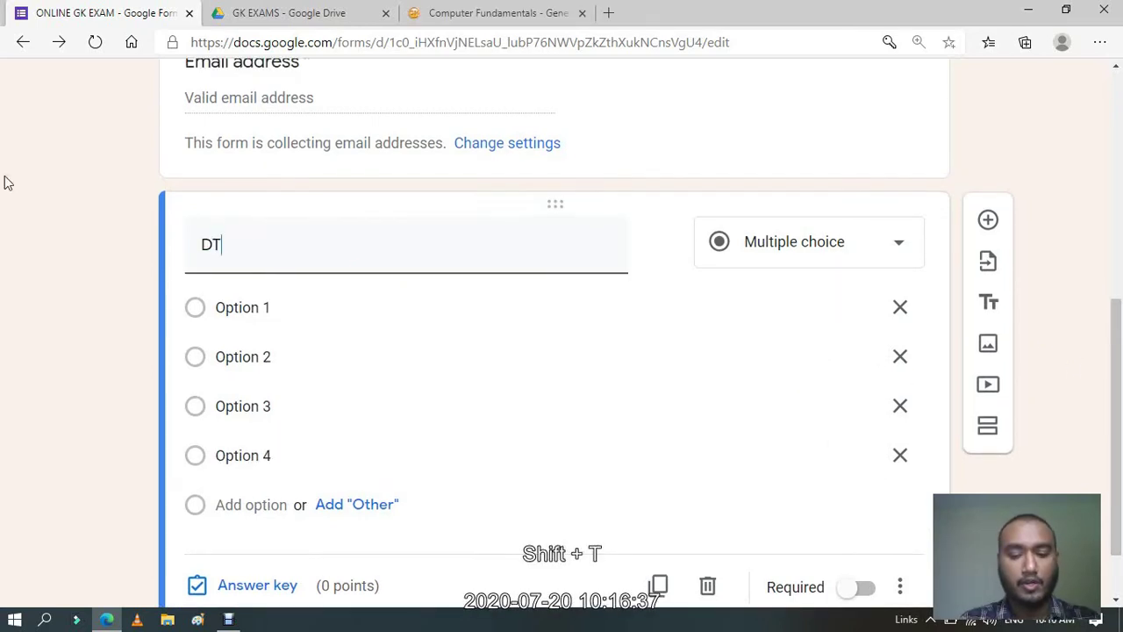
Title the question 'DTP Stands for' with options 'Device Transfer Programs' and a Device transfer Protocol choice.
text(P Sta)
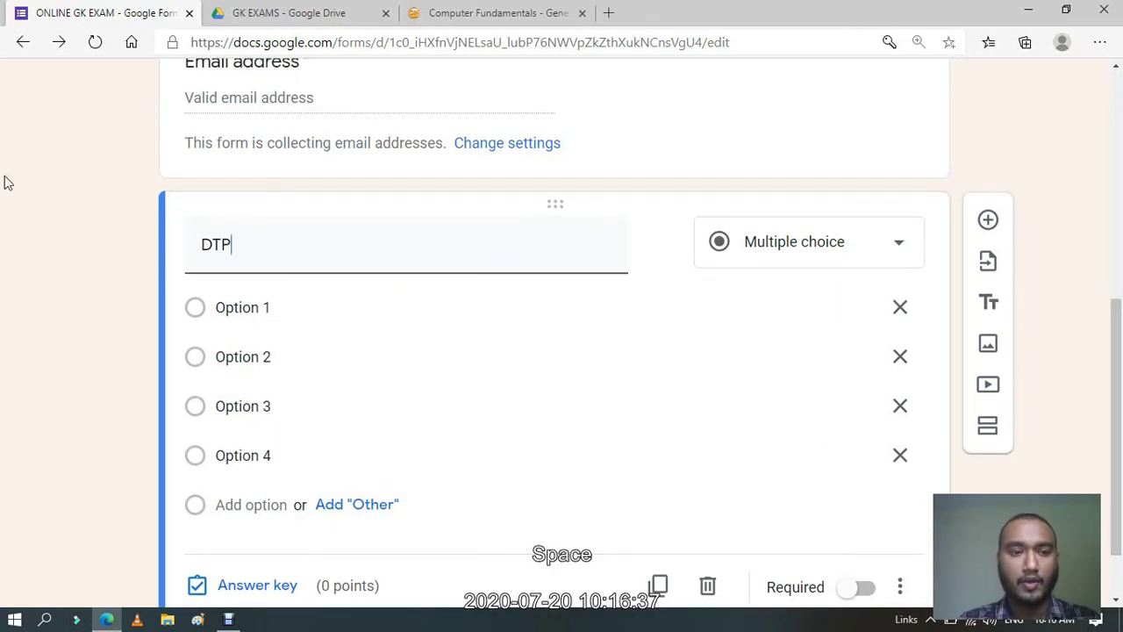
text(nds for)
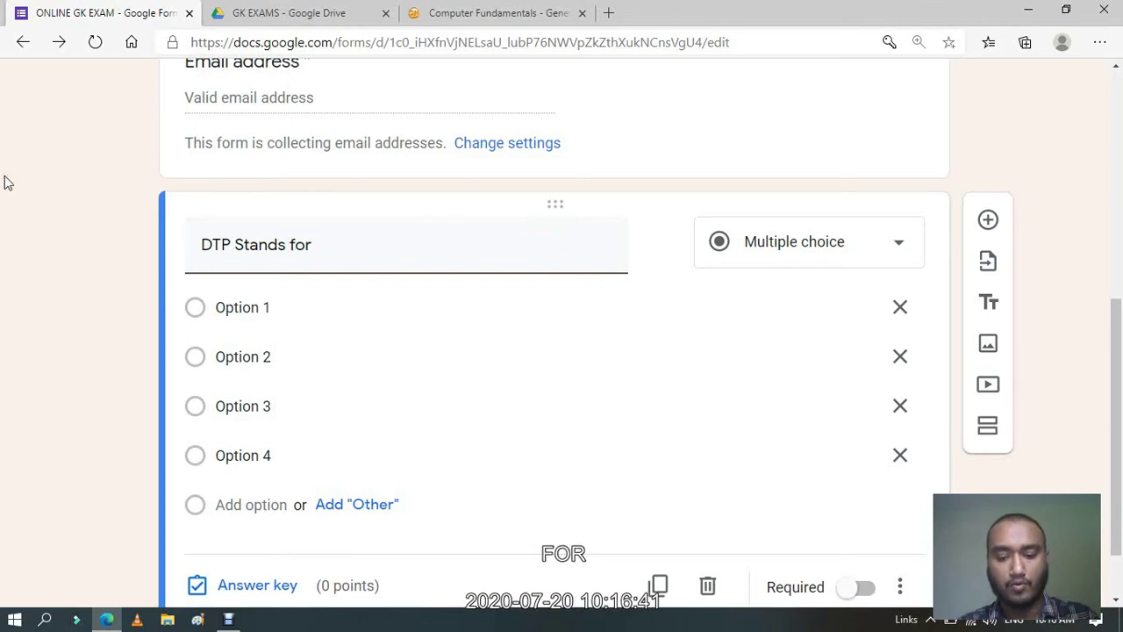
click(271, 308)
text(Device Tra)
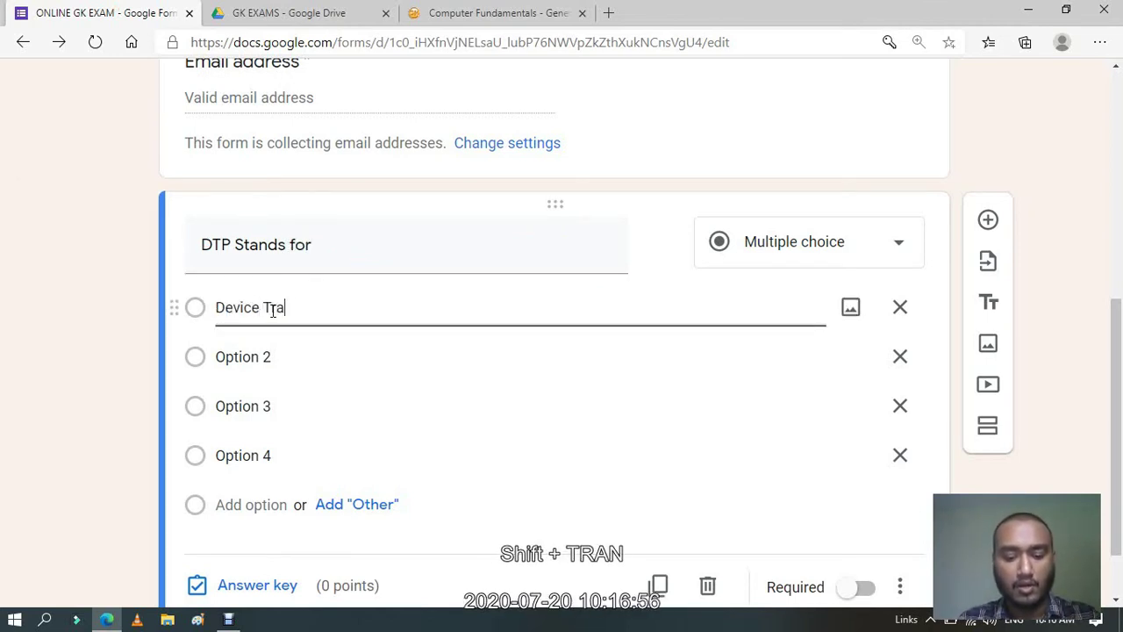
text(nsfer Pro)
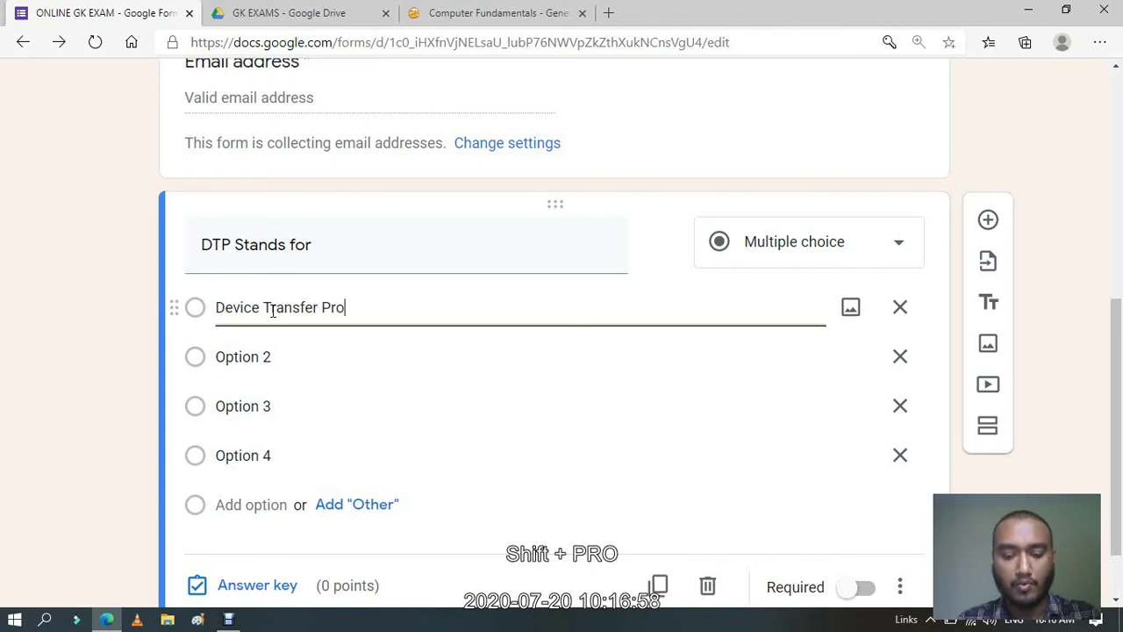
text(grams)
click(274, 354)
text(De)
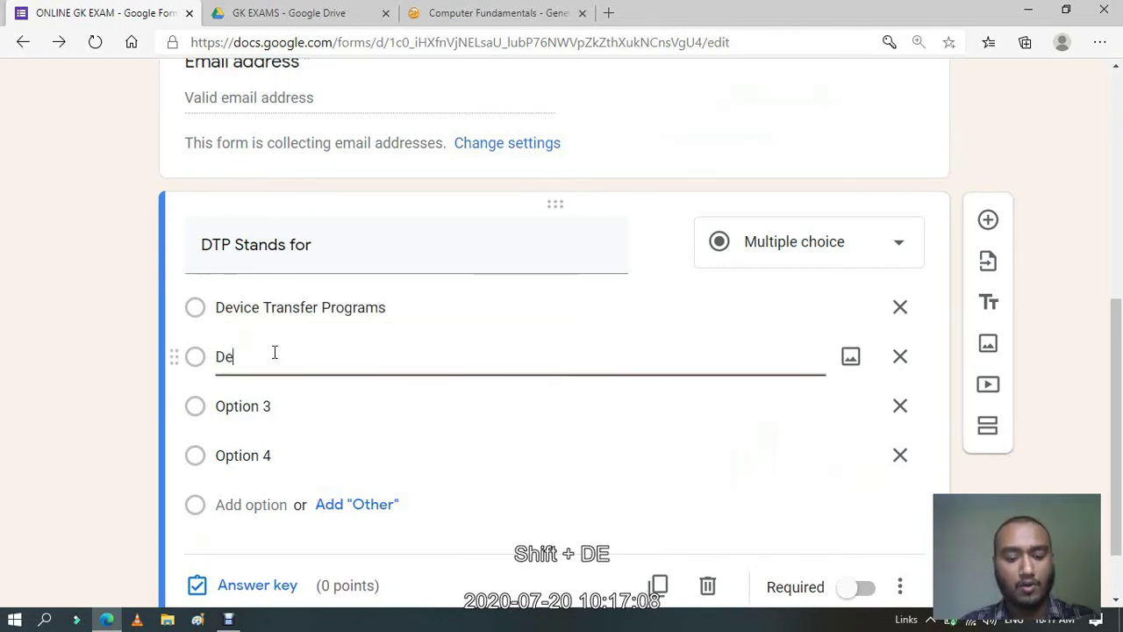
text(vic)
key(BackSpace)
text(e)
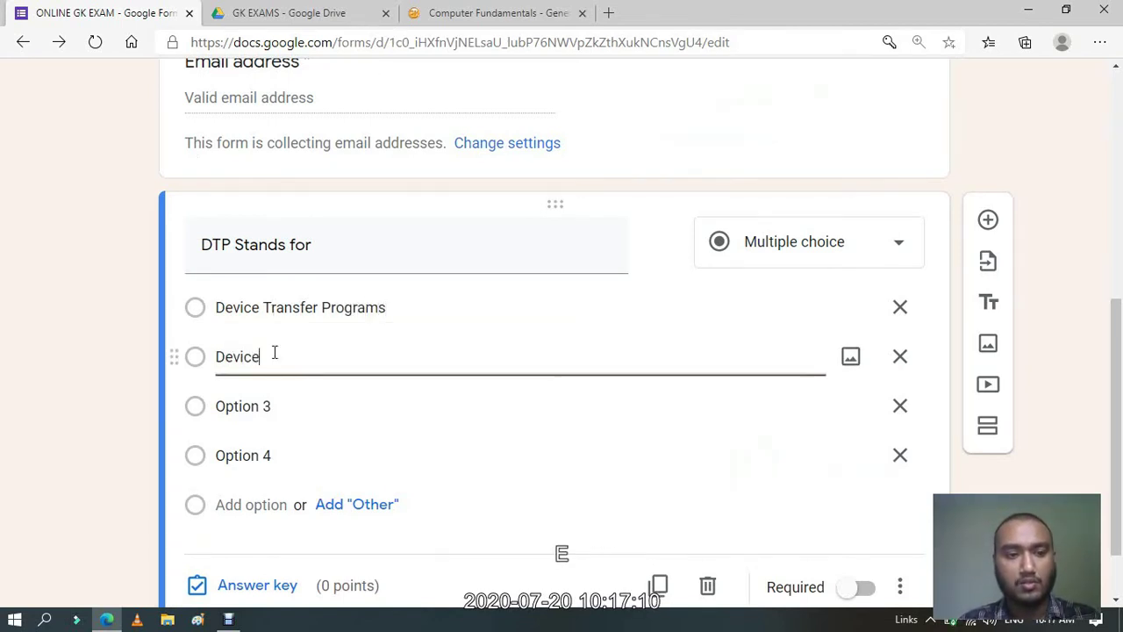
text( transf)
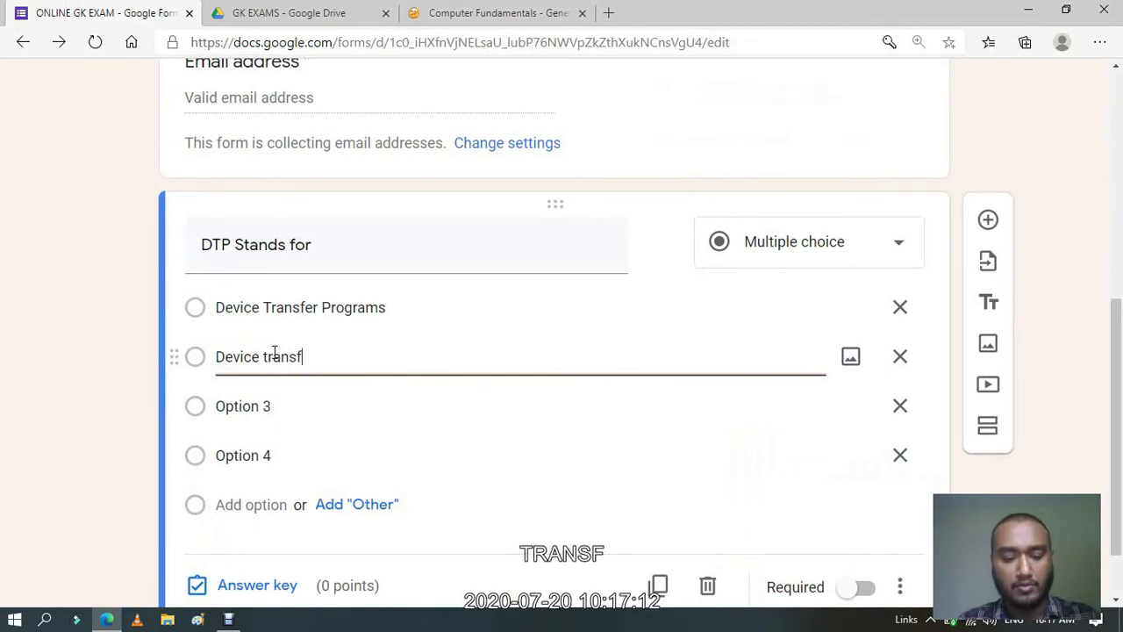
text(er)
key(BackSpace)
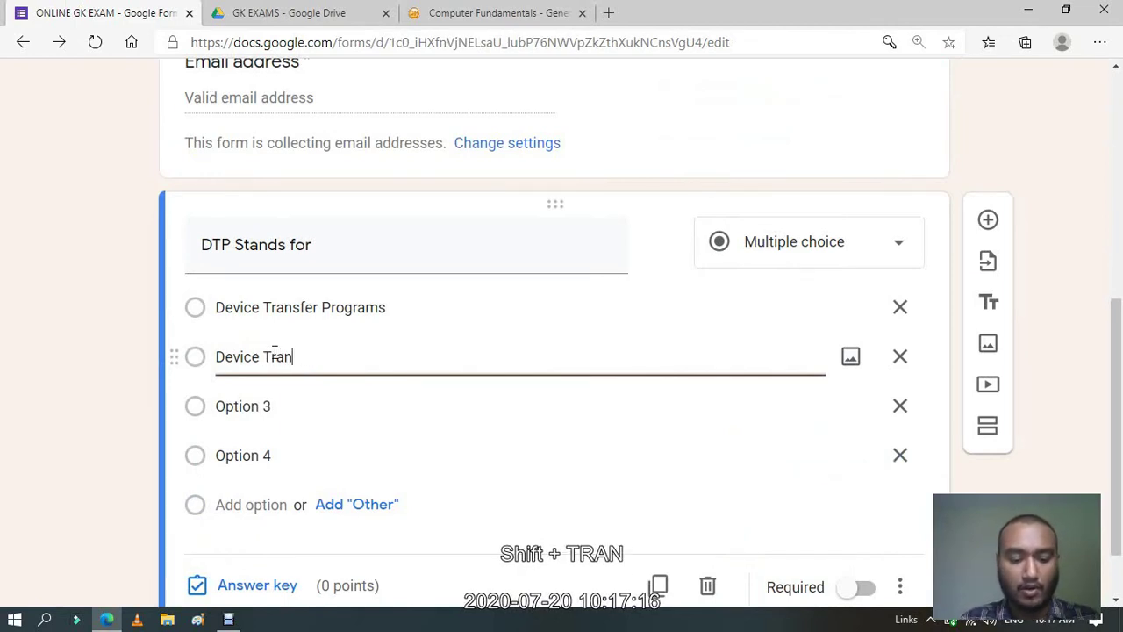
text(sfer Pr)
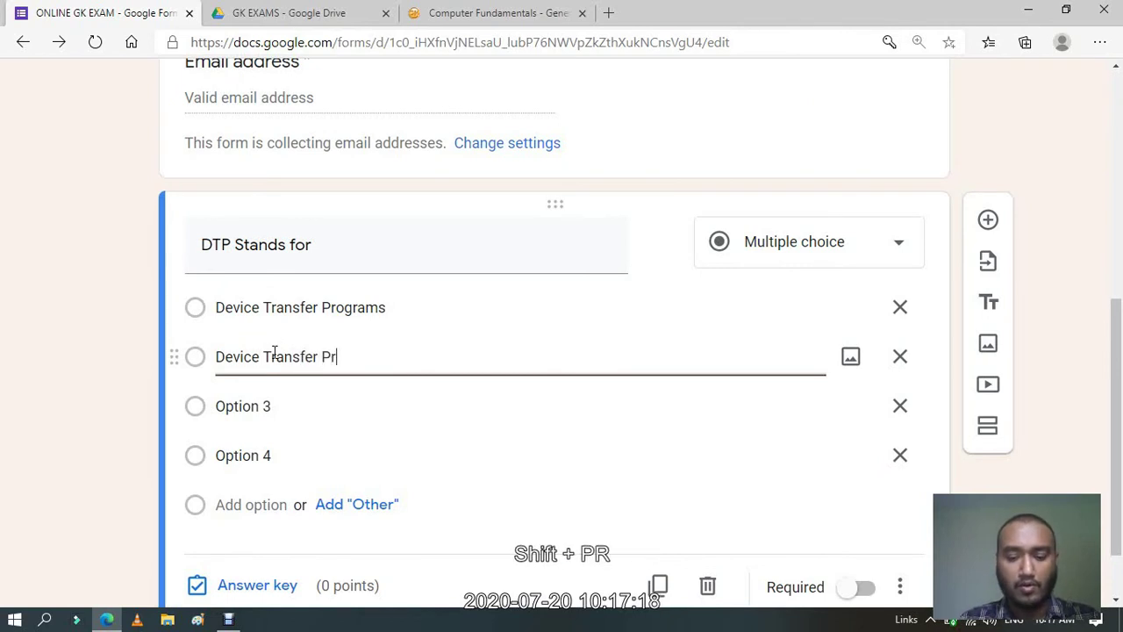
text(otocol)
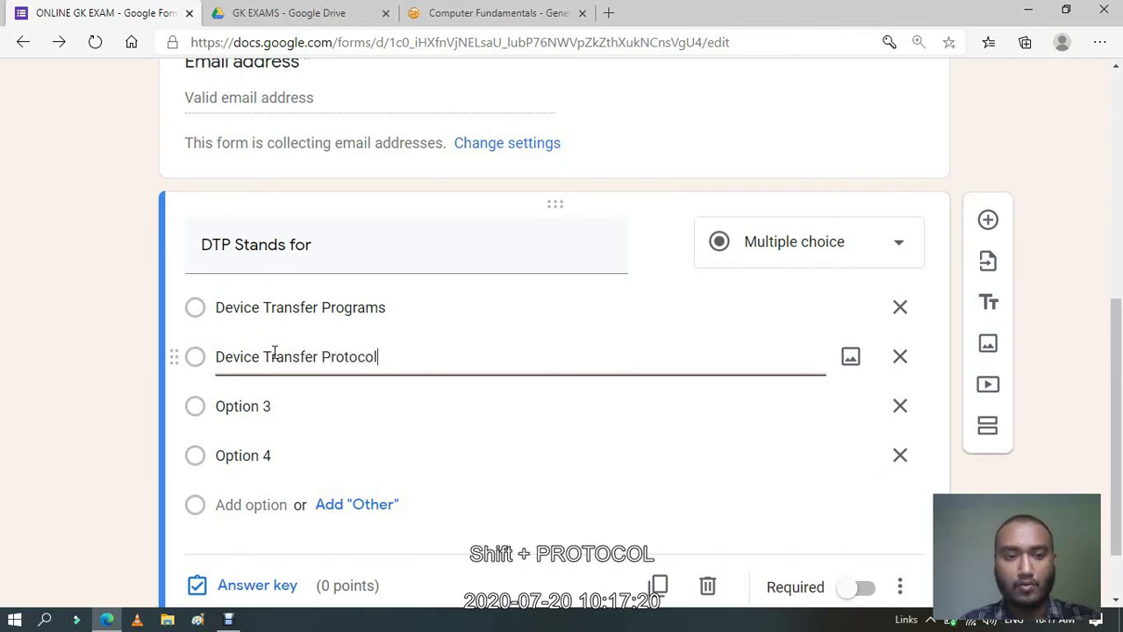
Enter 'Desk Top Publishing' and 'None of the above' as the third and fourth options.
click(308, 406)
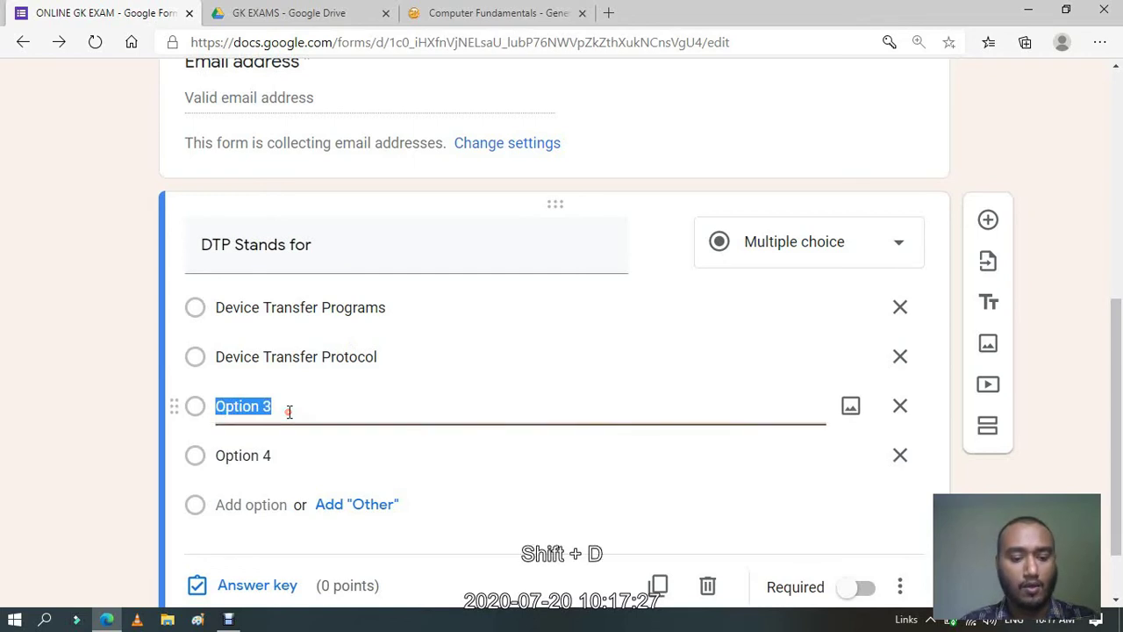
text(Desk)
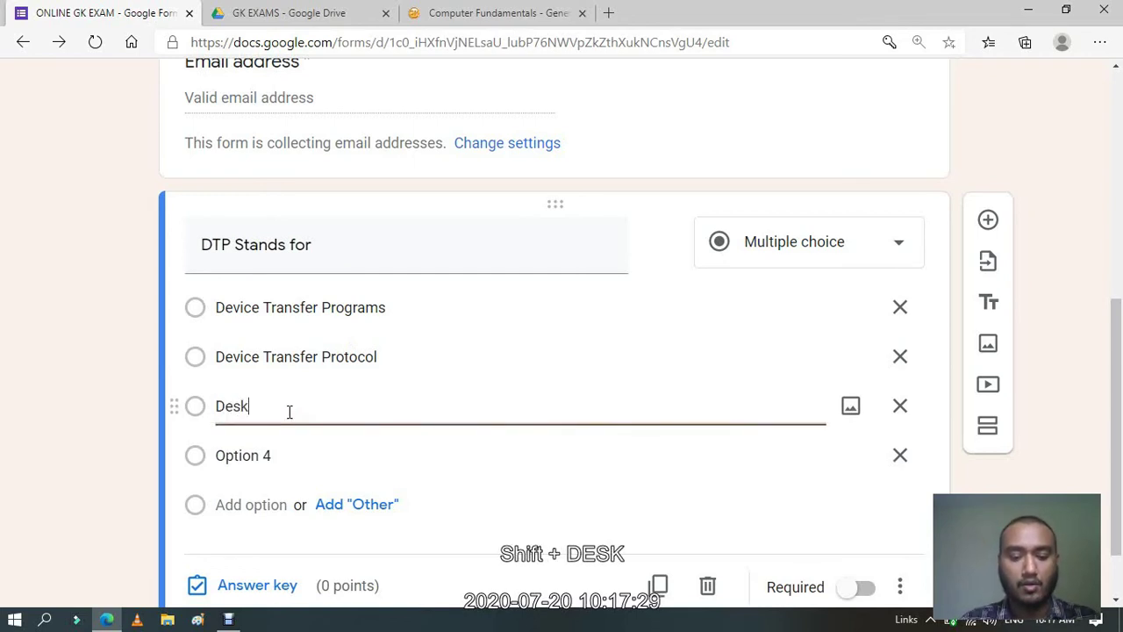
text(Top P)
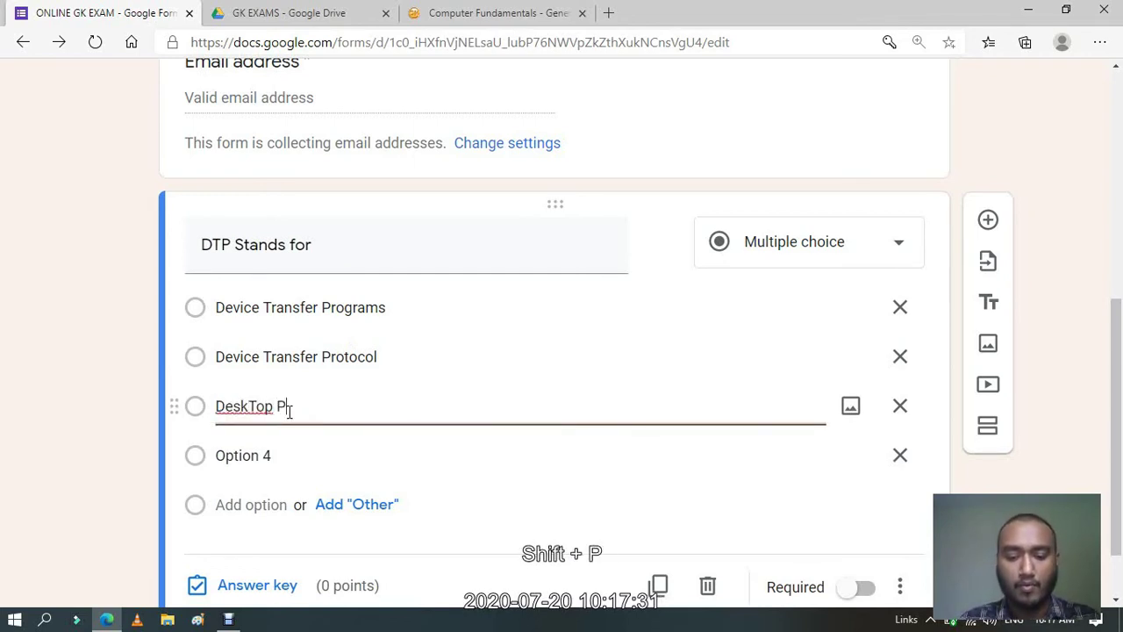
text(ublishing)
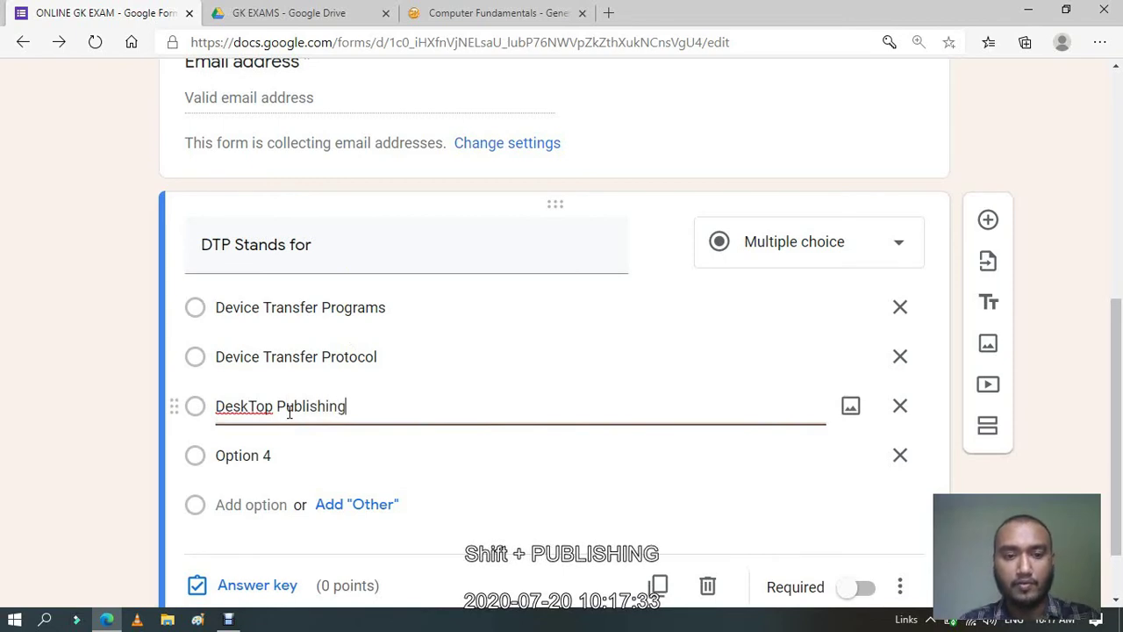
click(251, 408)
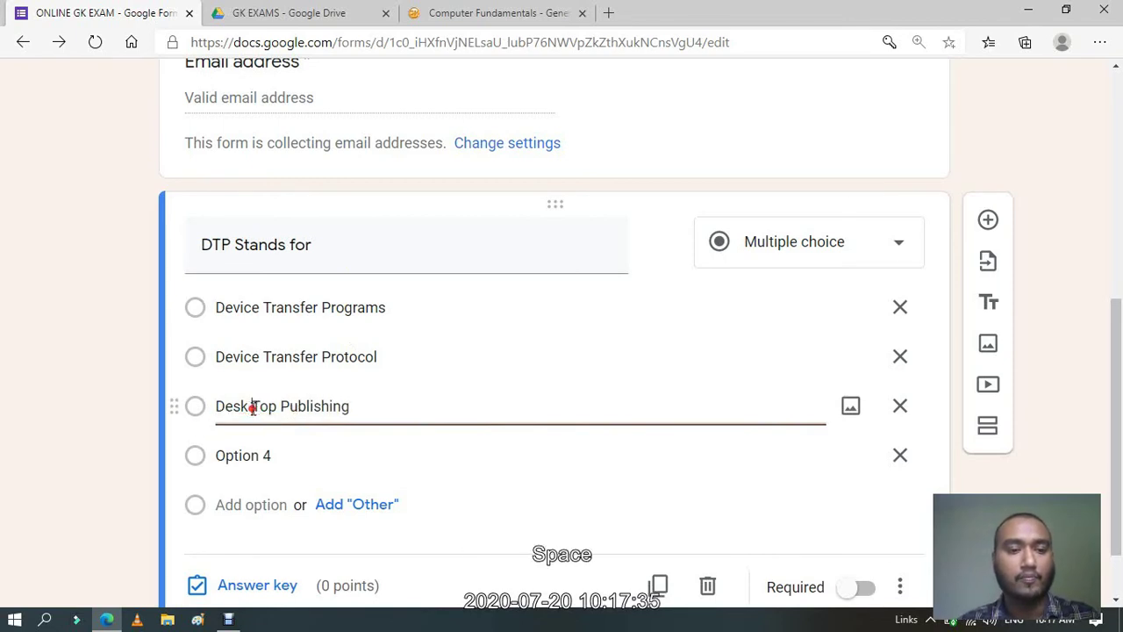
click(272, 456)
text(No)
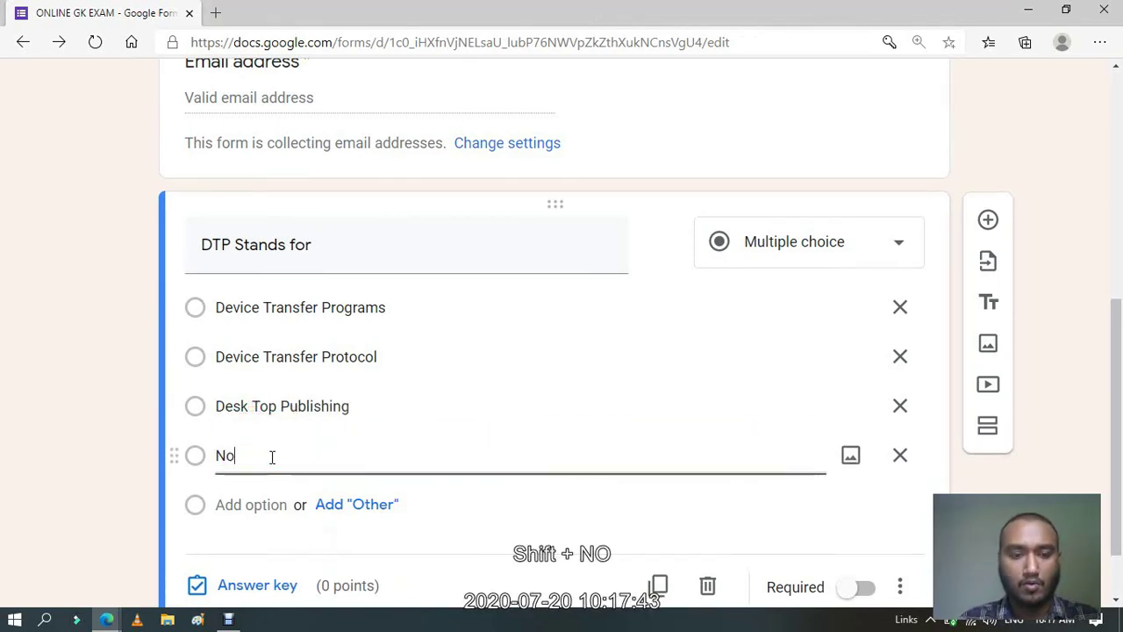
text(ne of the )
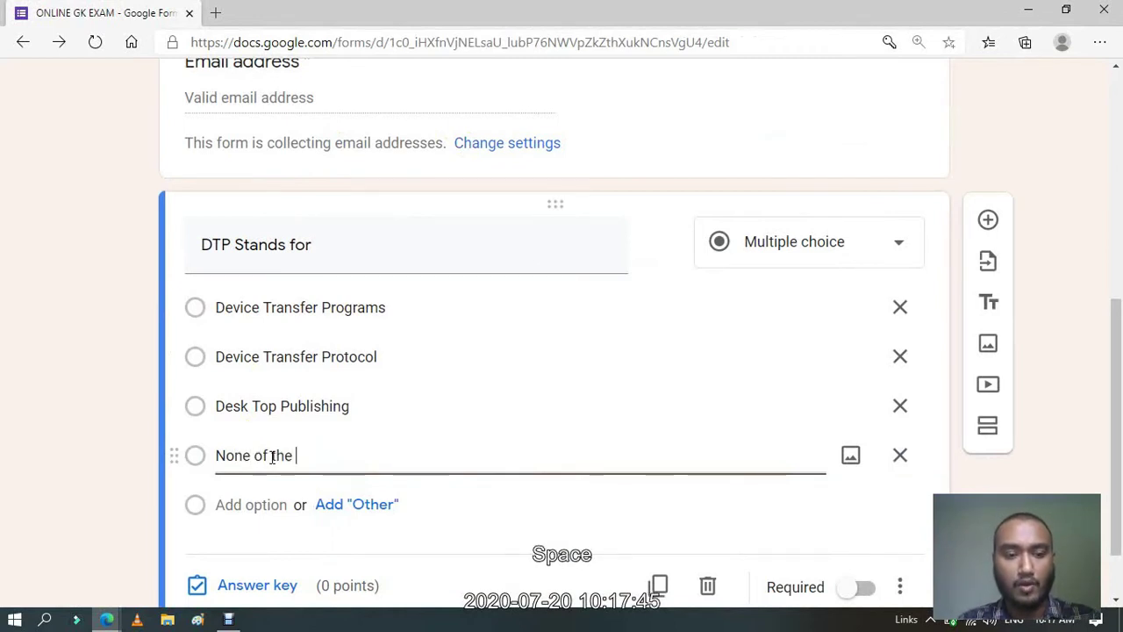
text(above)
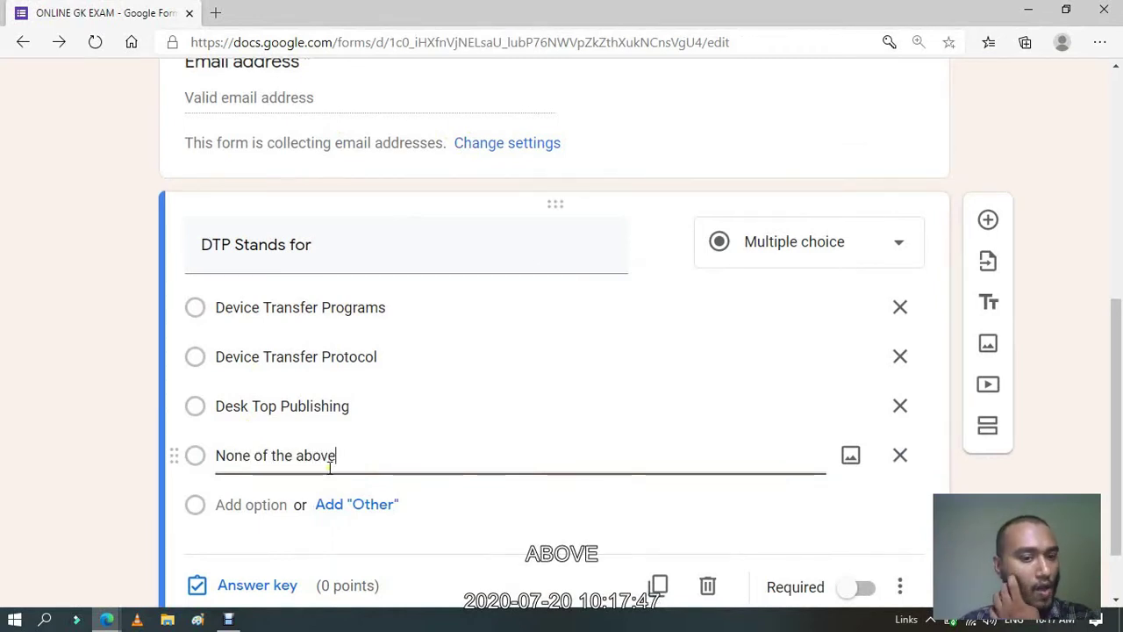
drag(1118, 326, 1117, 351)
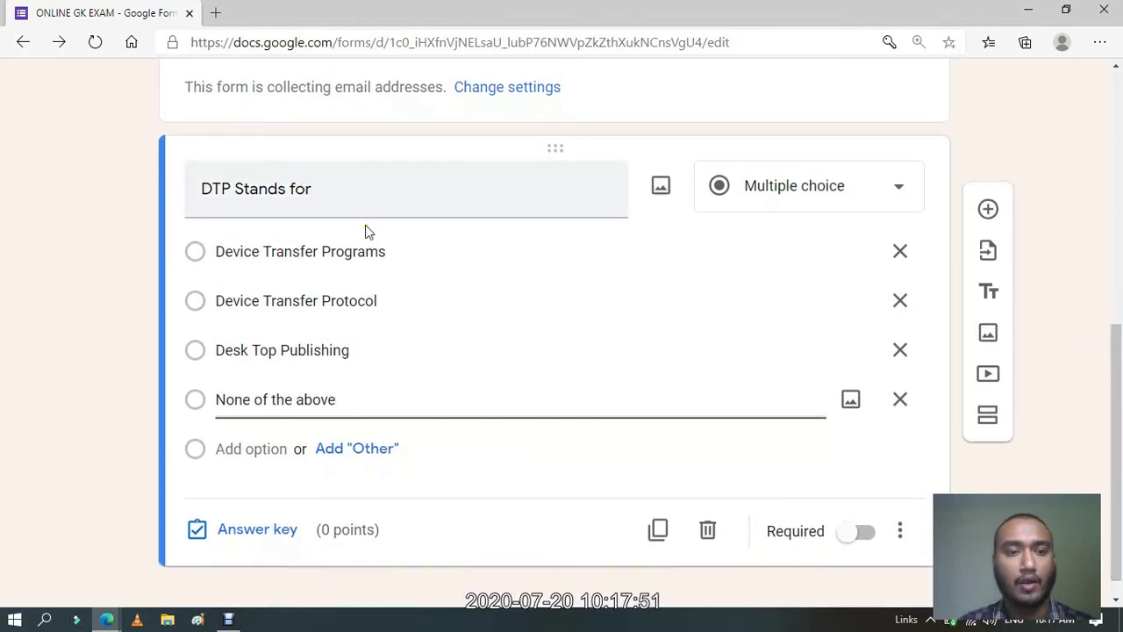
click(1092, 384)
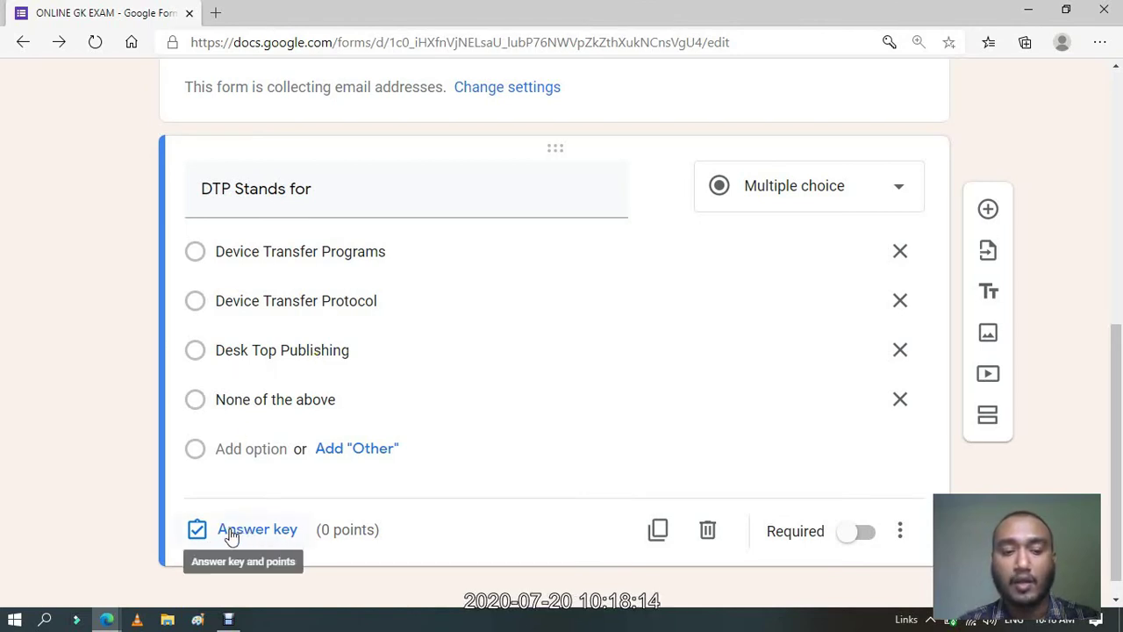
click(231, 531)
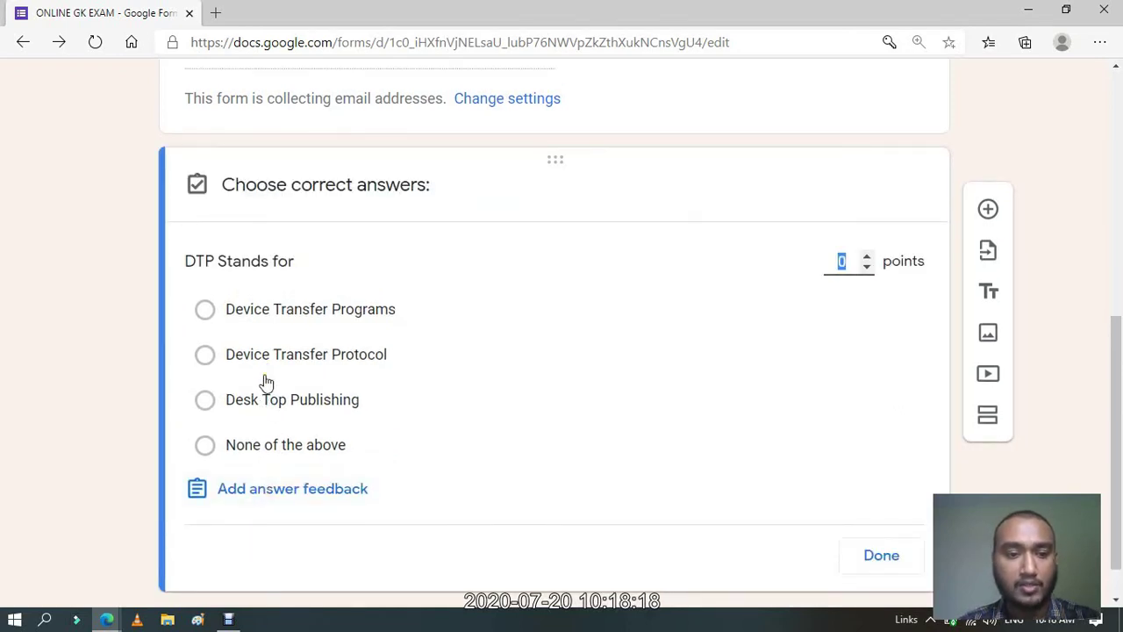
Mark Desk Top Publishing as the correct answer and set the question to 1 point.
click(263, 410)
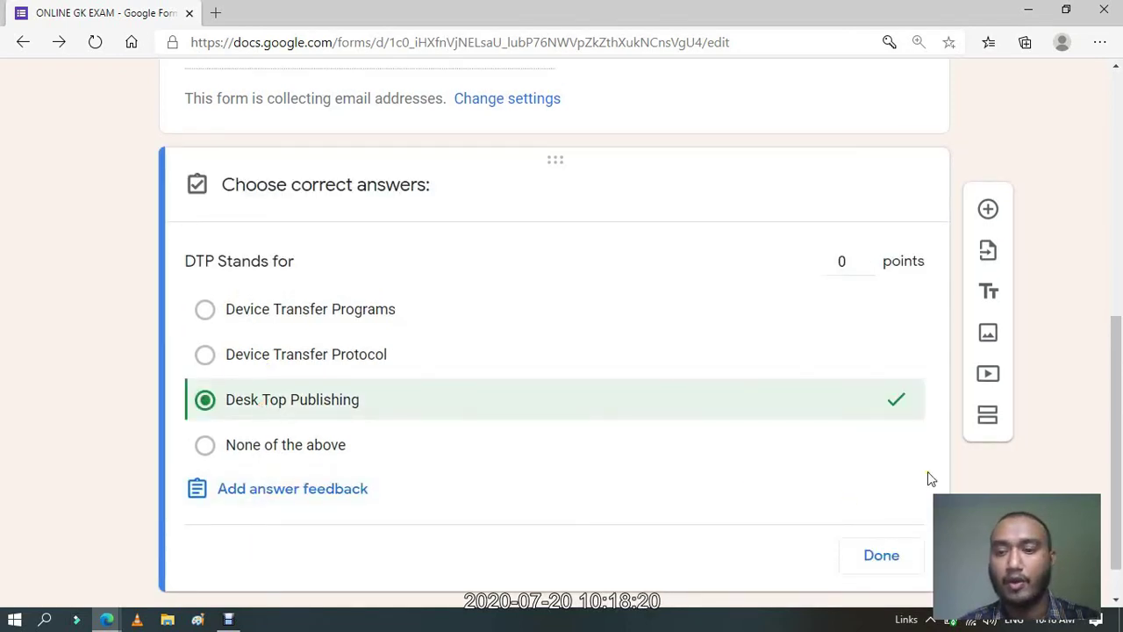
click(867, 259)
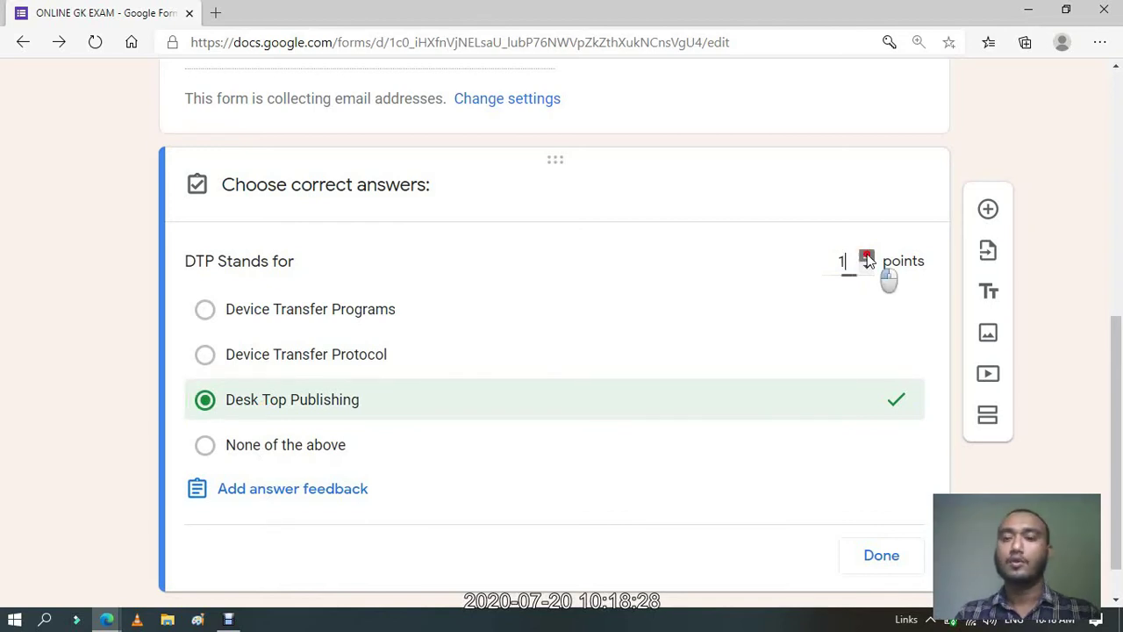
click(879, 563)
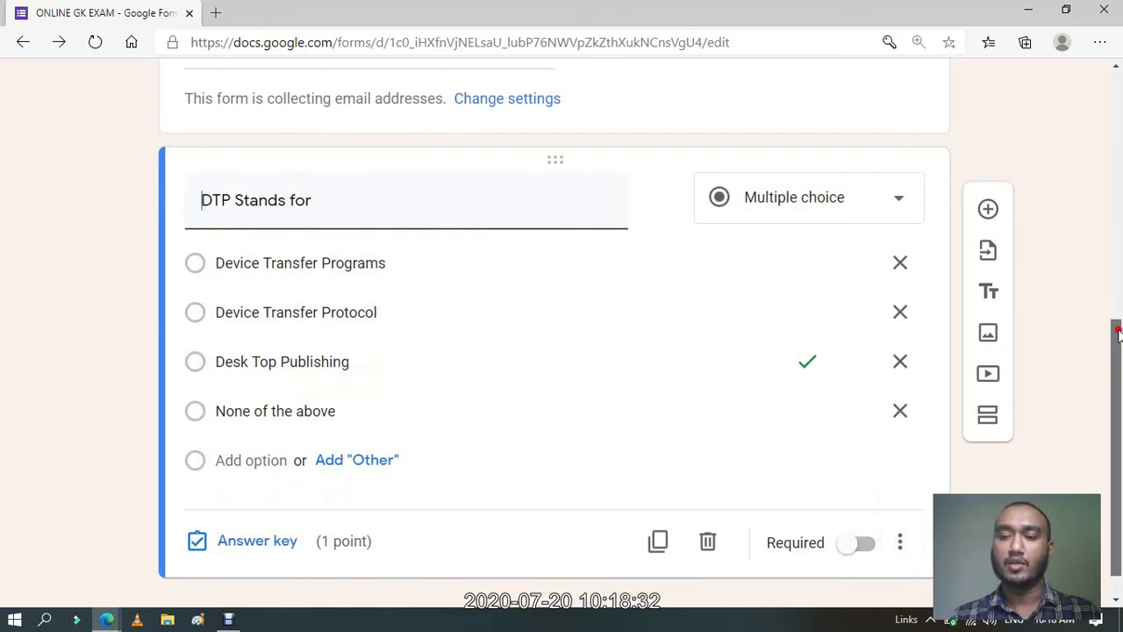
Duplicate the DTP Stands for question and switch to the GkSeries quiz page.
drag(1120, 400, 1120, 416)
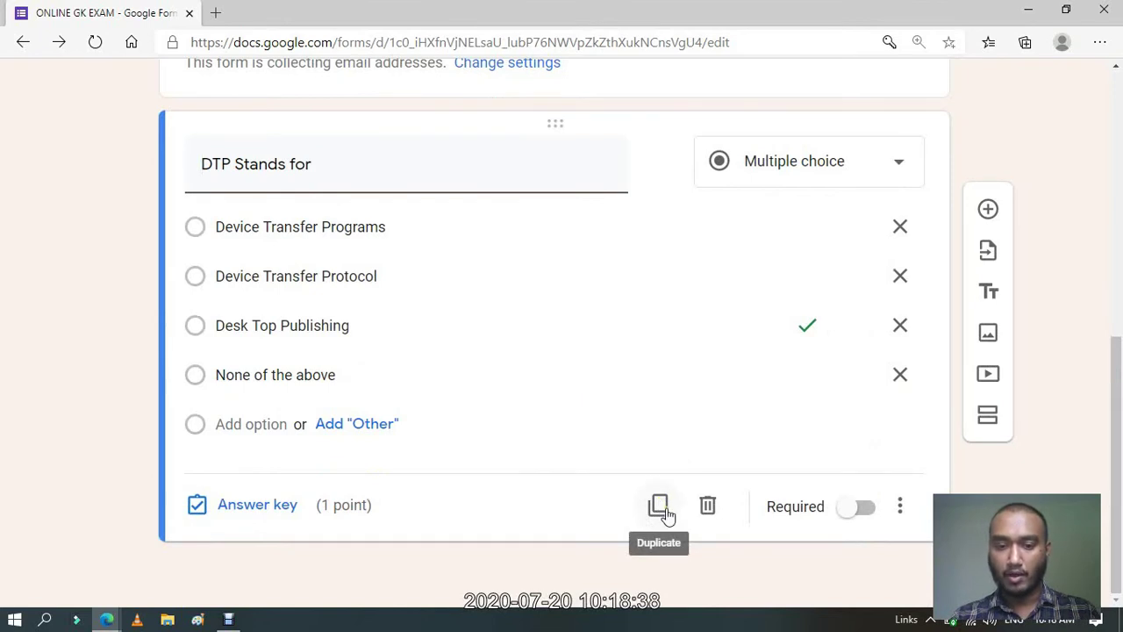
click(661, 509)
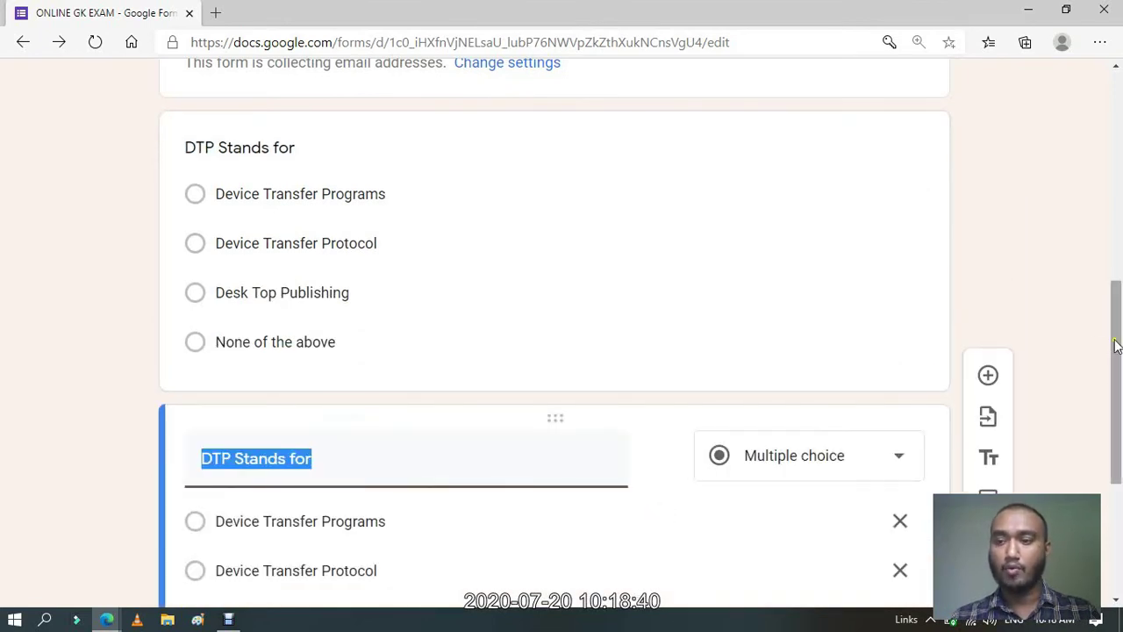
drag(1118, 347, 1120, 463)
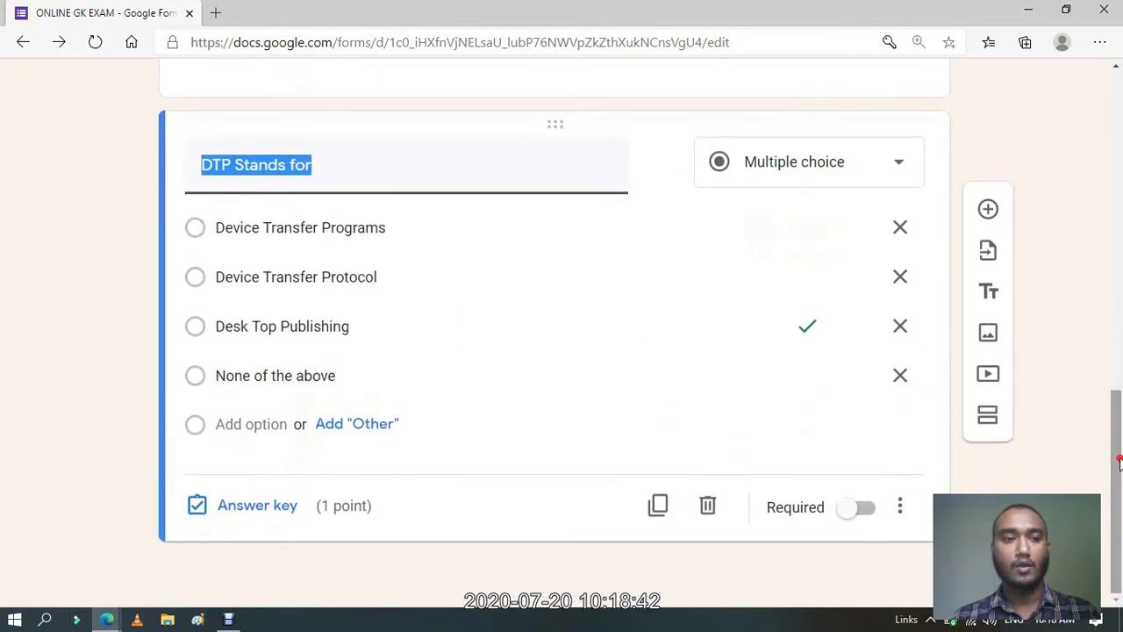
key(alt+Tab)
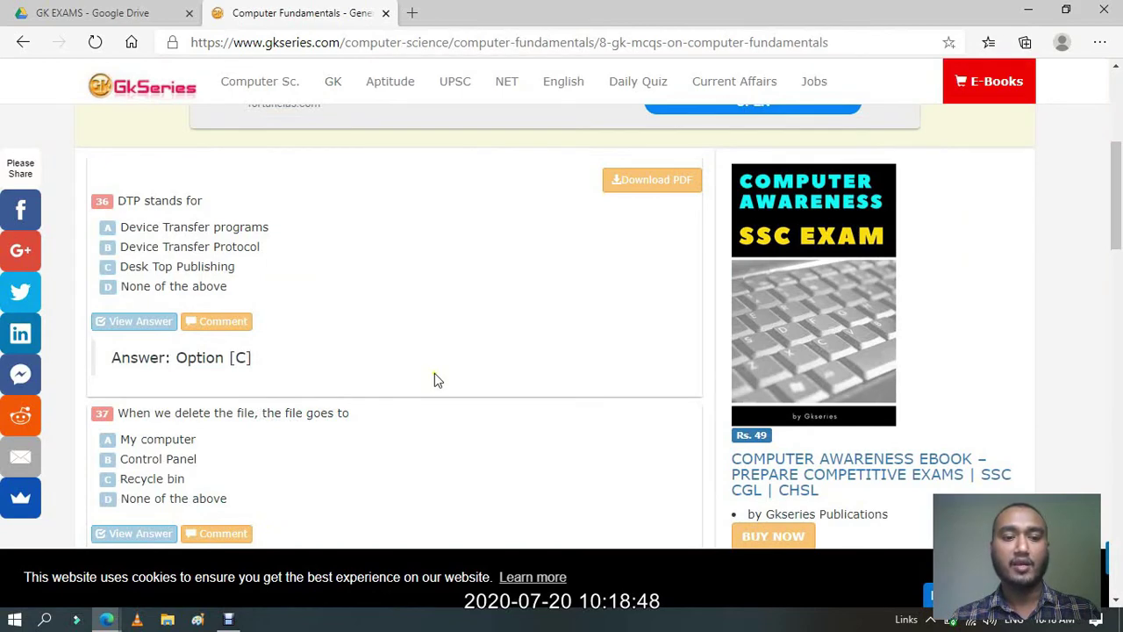
Cycle through the browser tabs back to Computer Fundamentals, then return to the form editor.
key(alt)
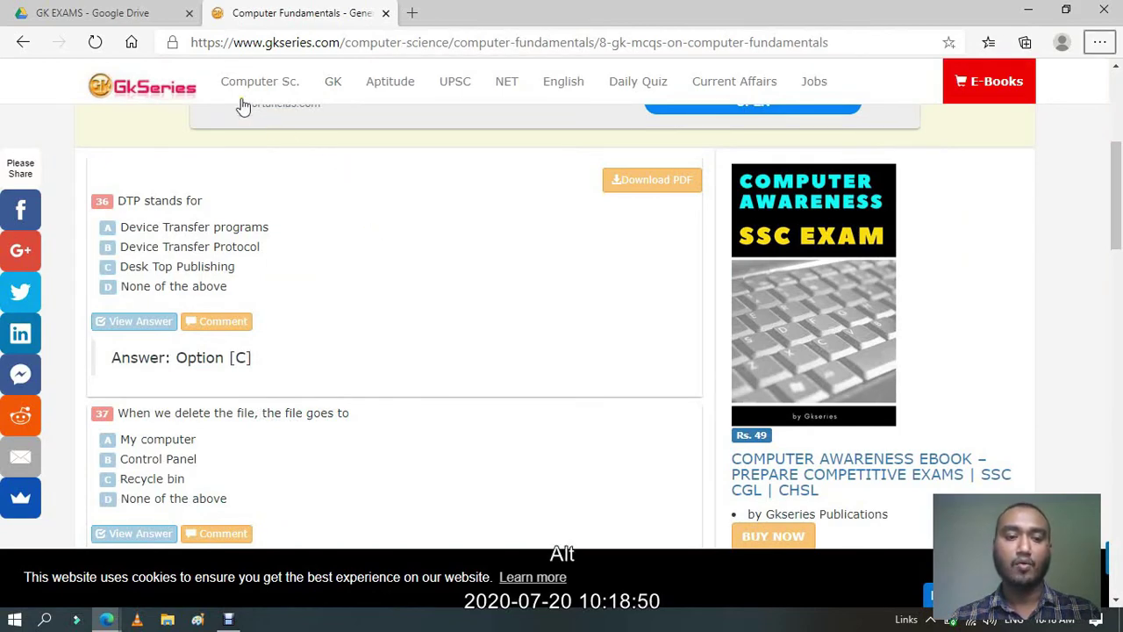
click(136, 18)
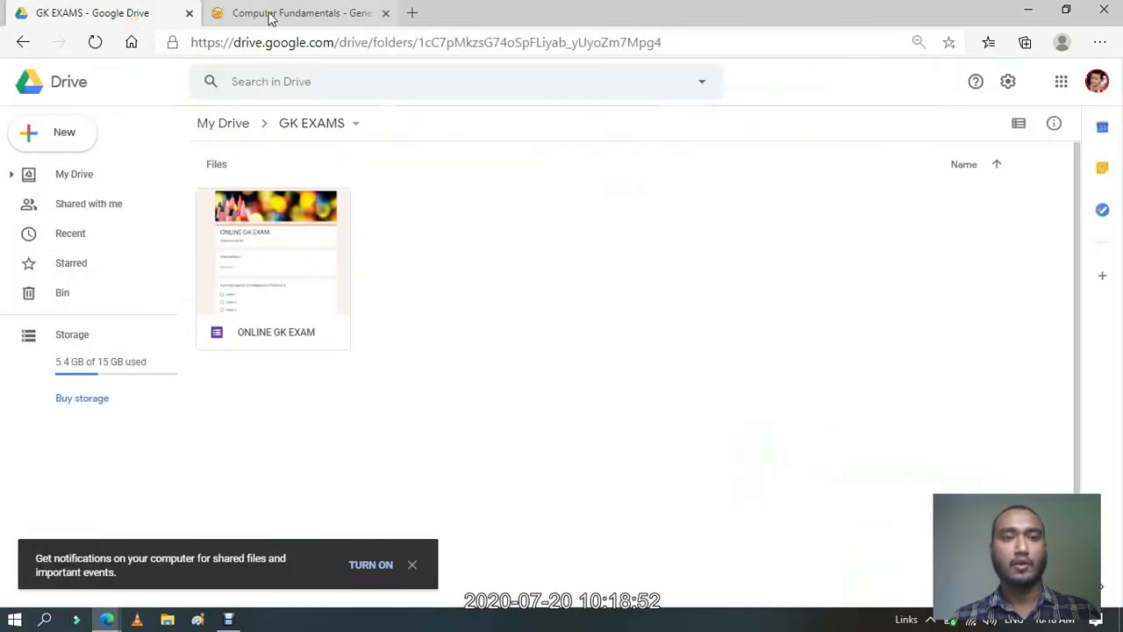
click(270, 15)
click(123, 14)
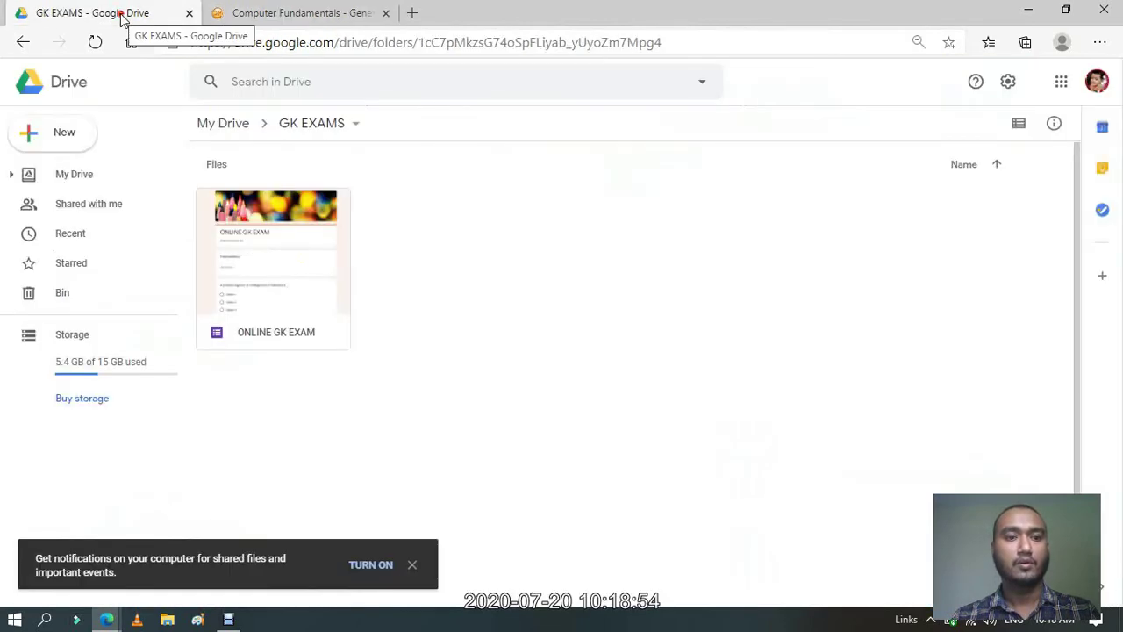
click(309, 7)
key(alt+Tab)
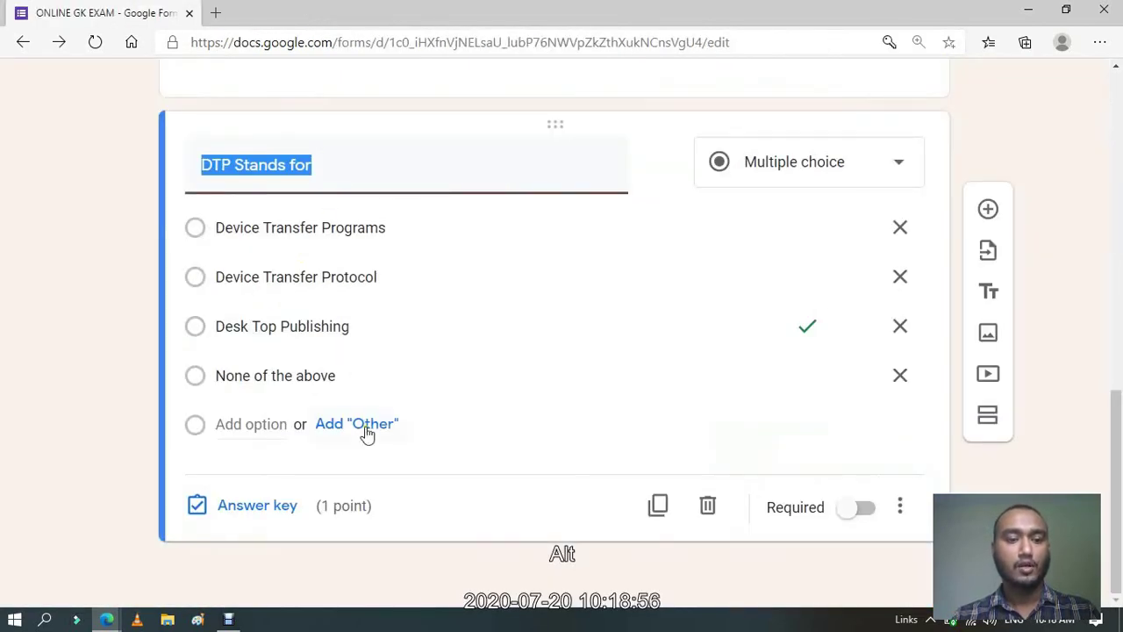
Retitle the copied question 'When we delete a file , the file goes to'.
drag(1120, 439, 1120, 364)
text(Whe)
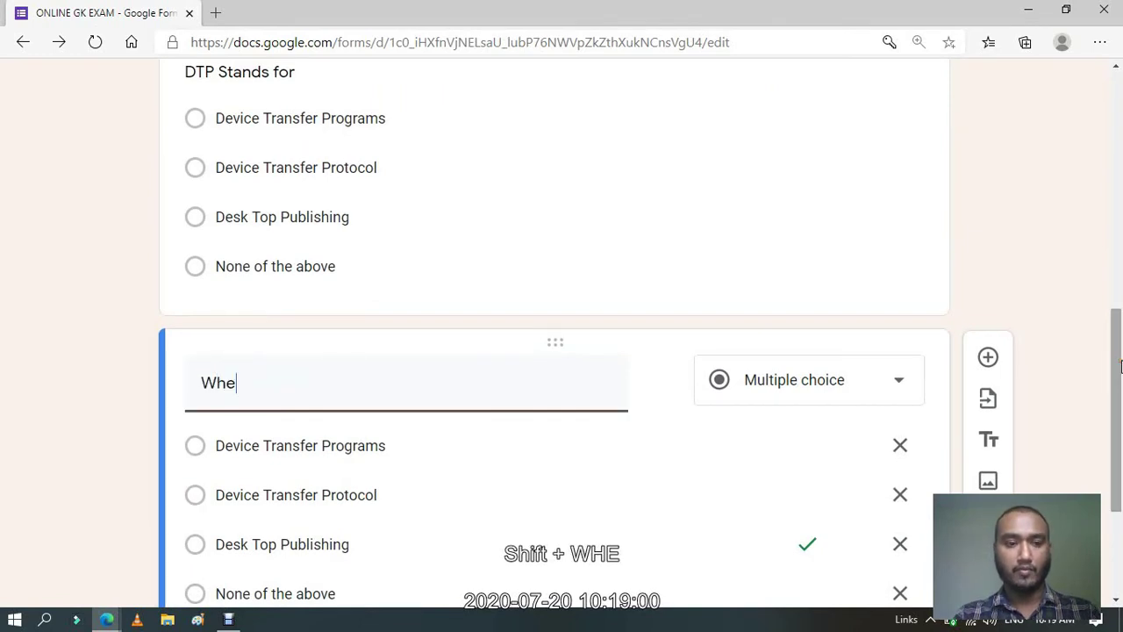
text(n we delete )
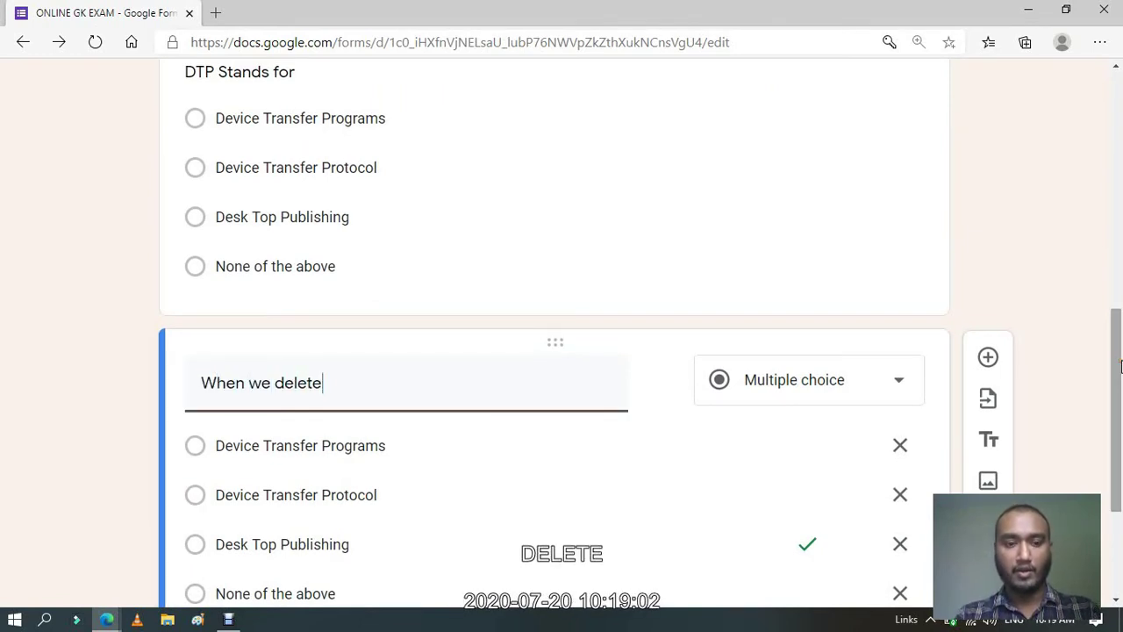
text(a file )
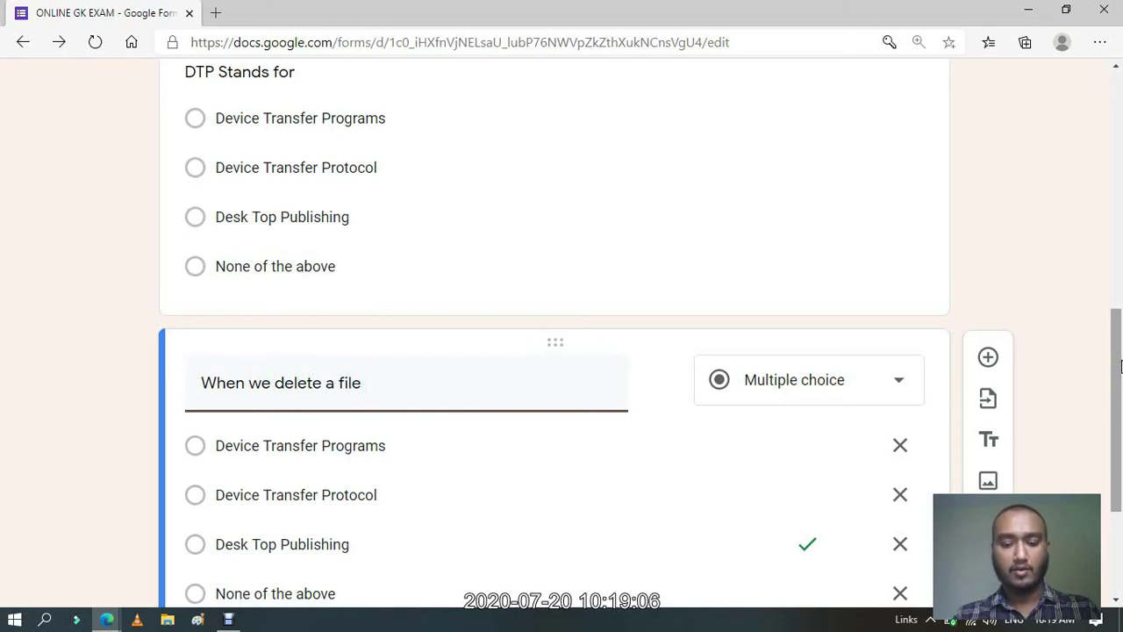
text(,)
key(alt+Tab)
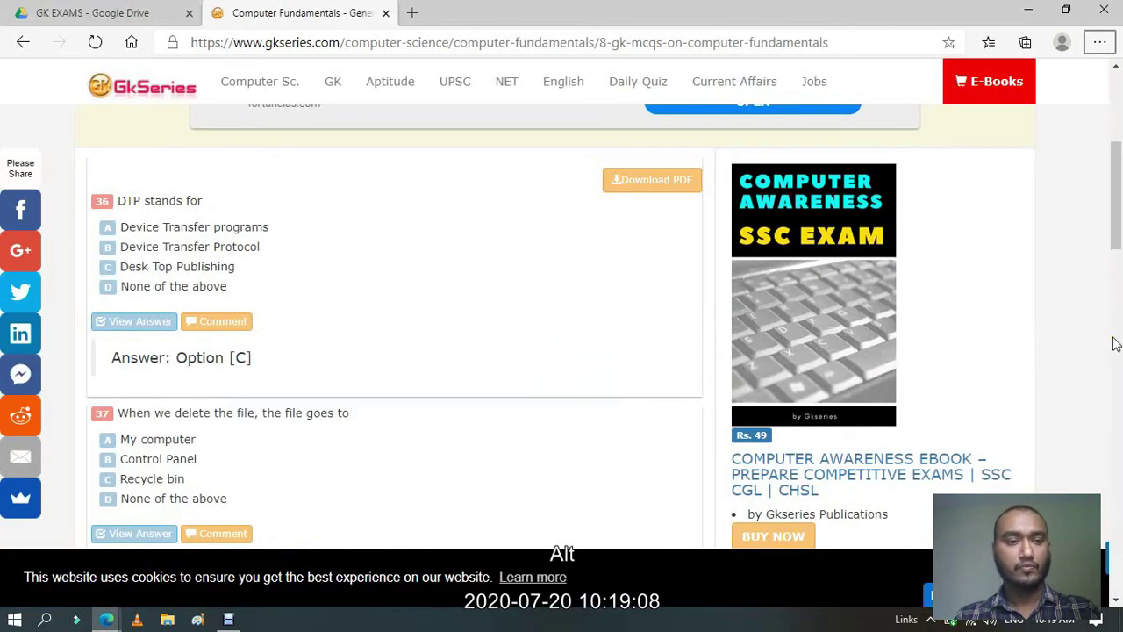
key(alt+Tab)
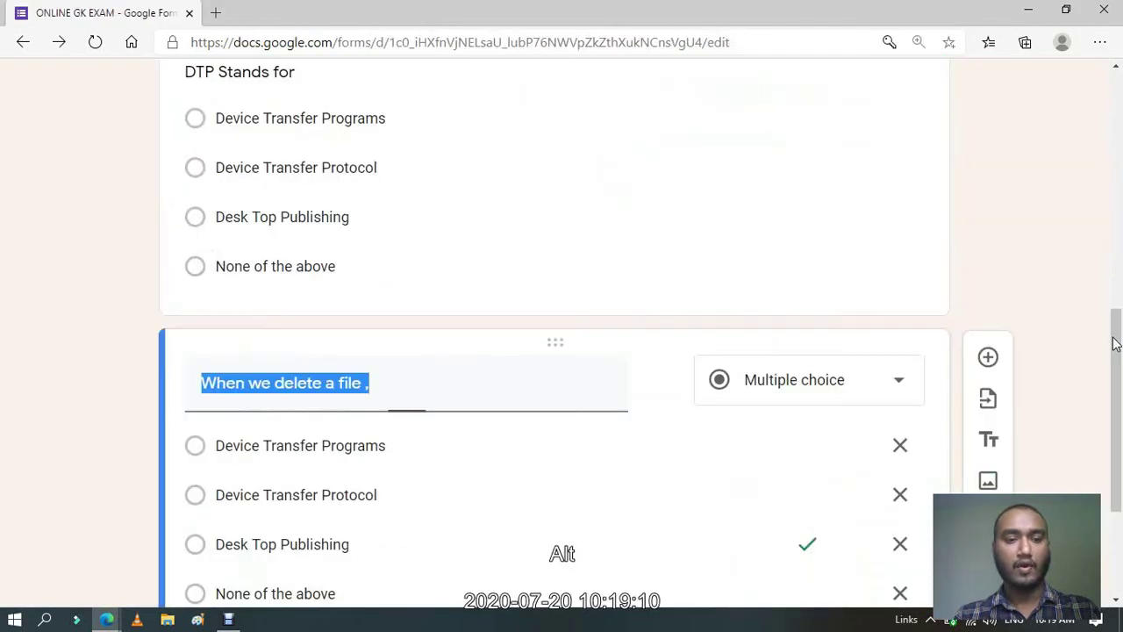
click(393, 388)
text(th)
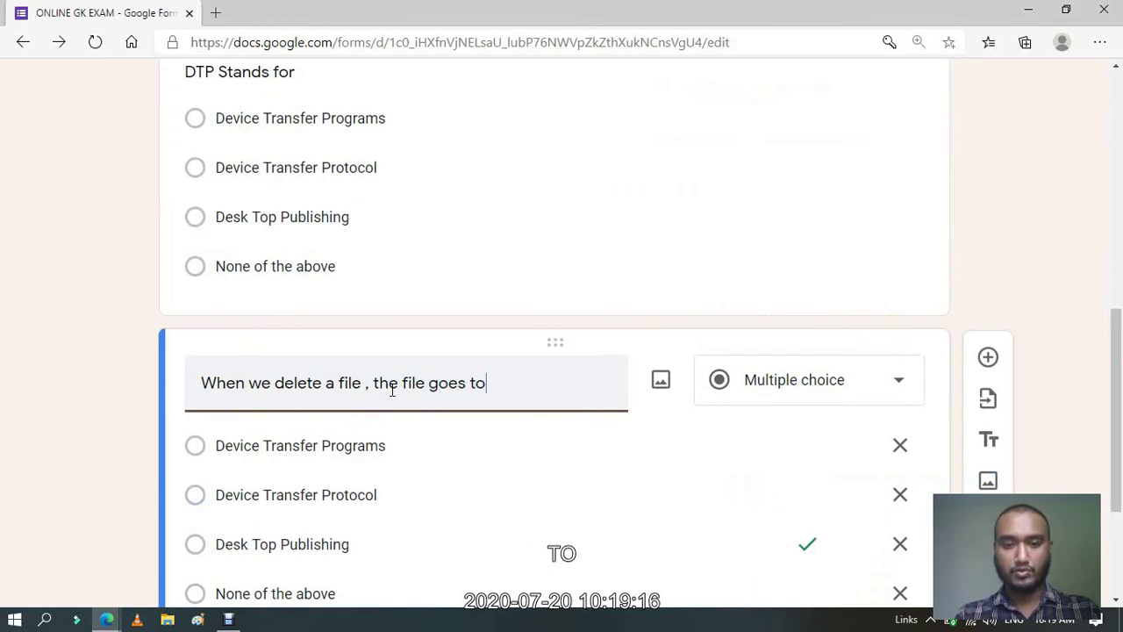
text(e file goes to)
key(alt+Tab)
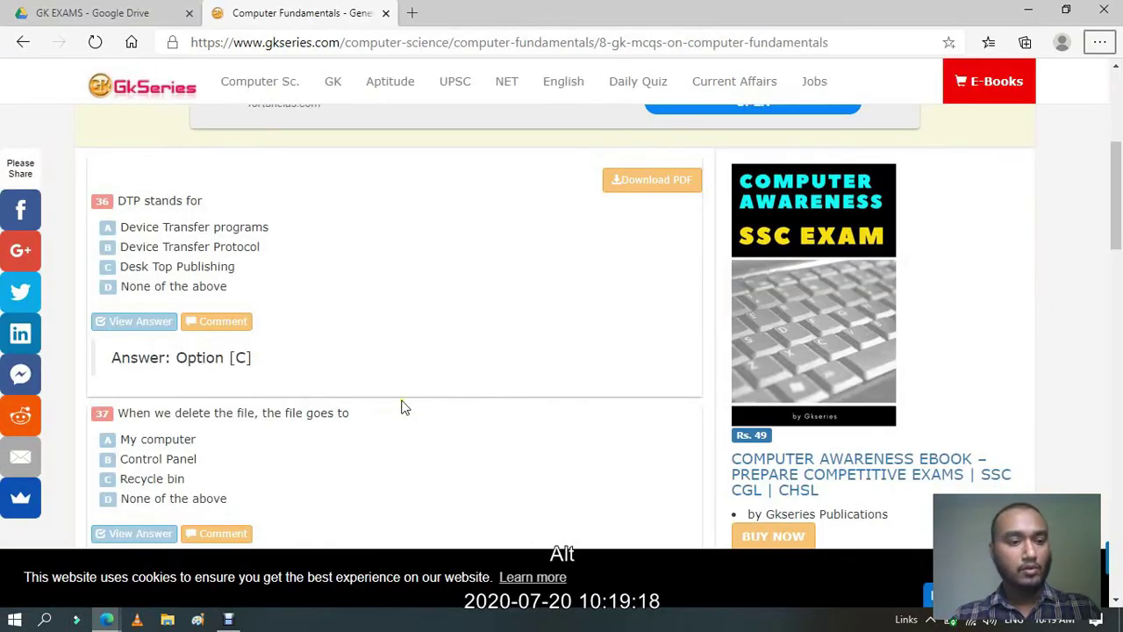
key(alt+Tab)
Replace the choices with the quiz page's answers, including My Computer and Recycle bin.
click(282, 445)
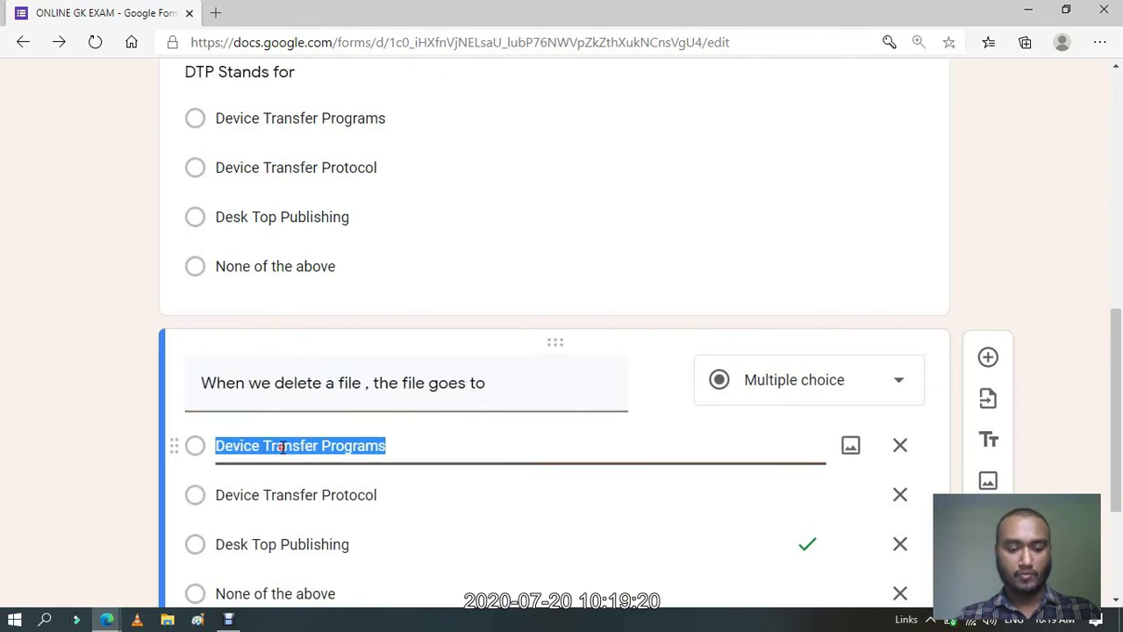
text(My C)
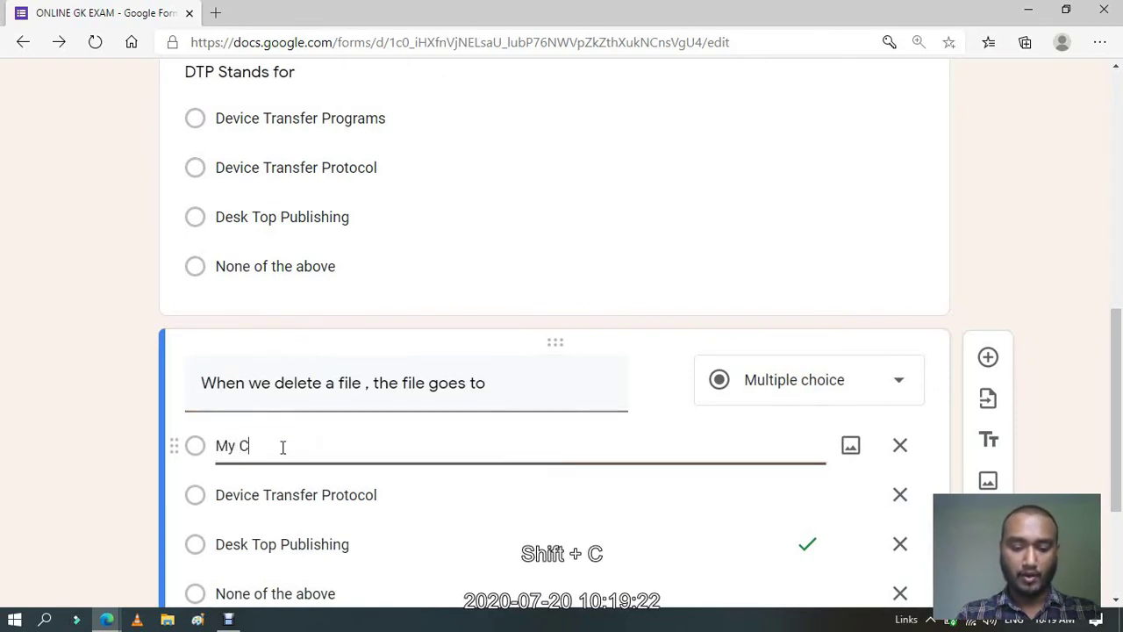
text(omputer)
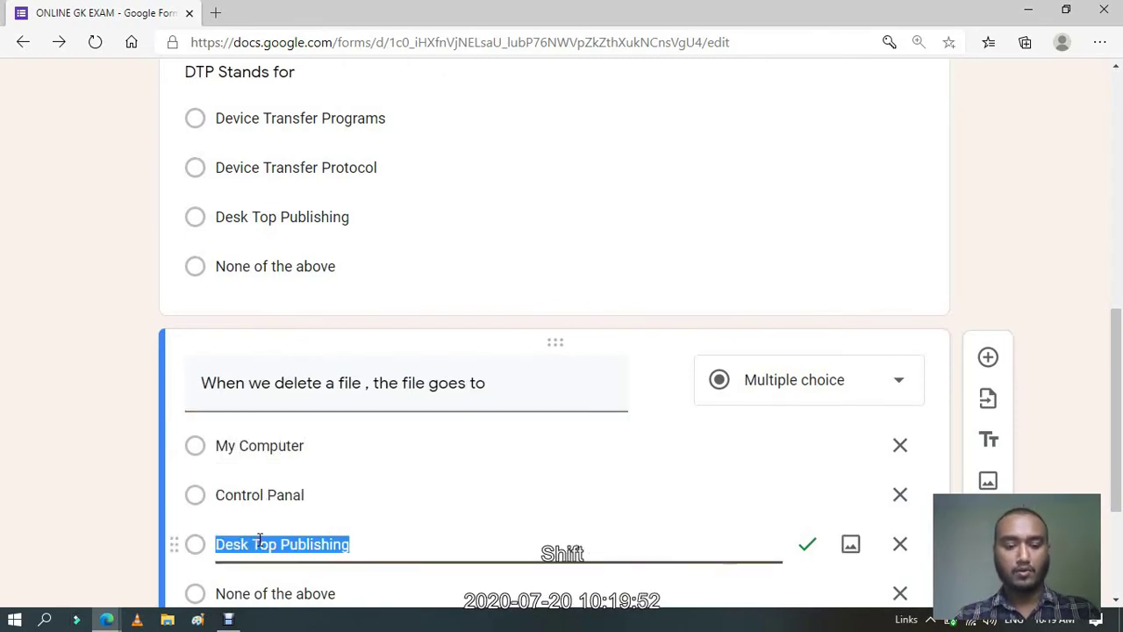
text(Recycle)
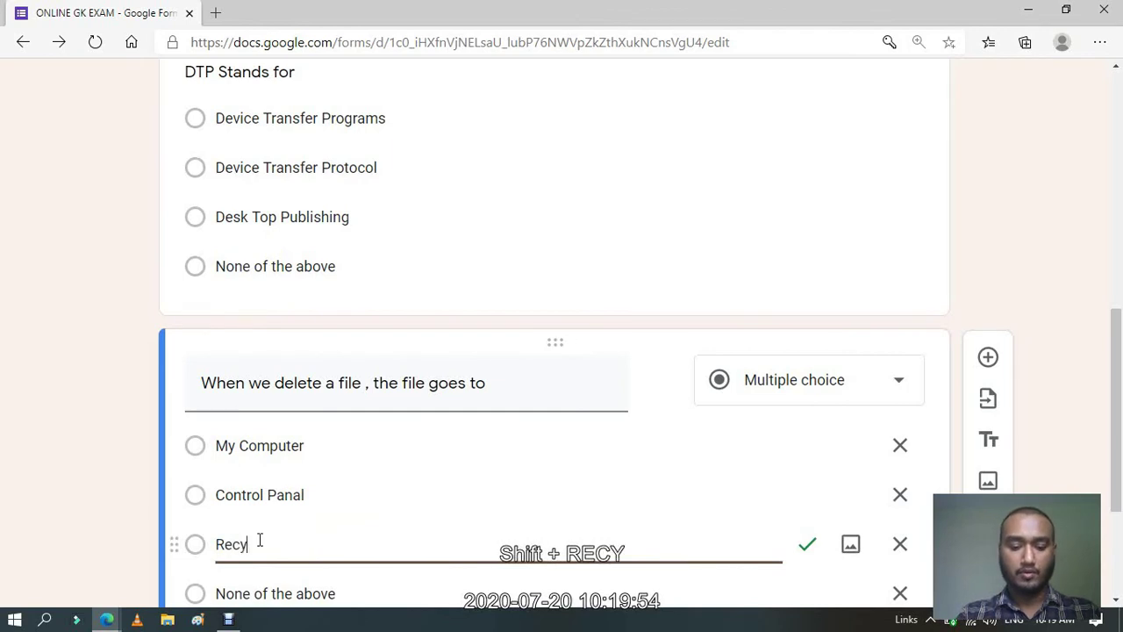
text( bin)
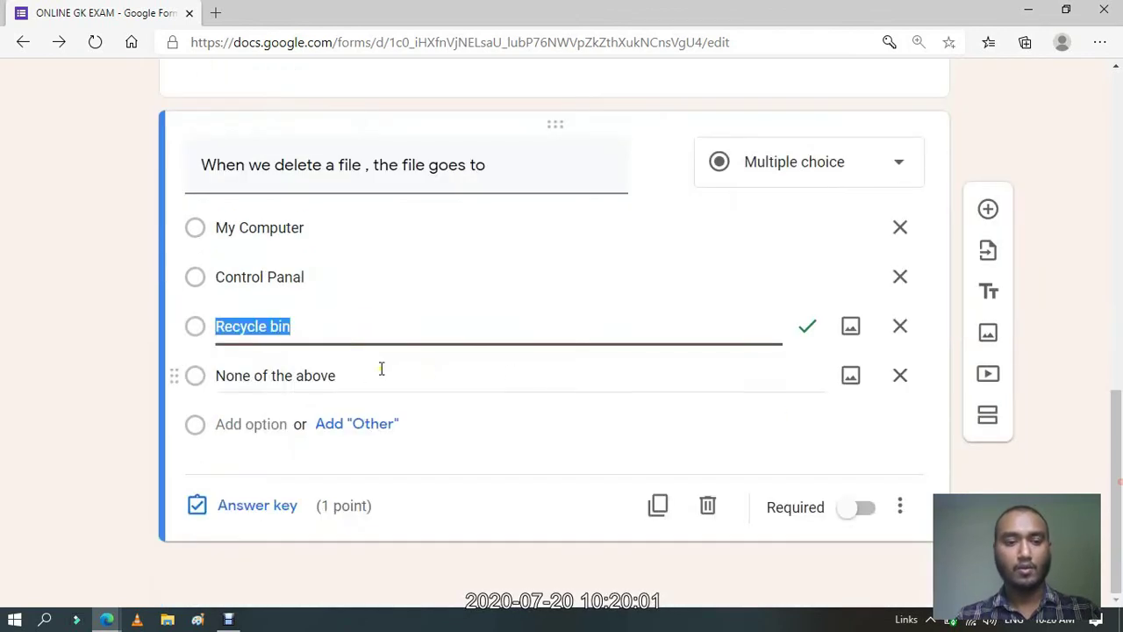
click(339, 377)
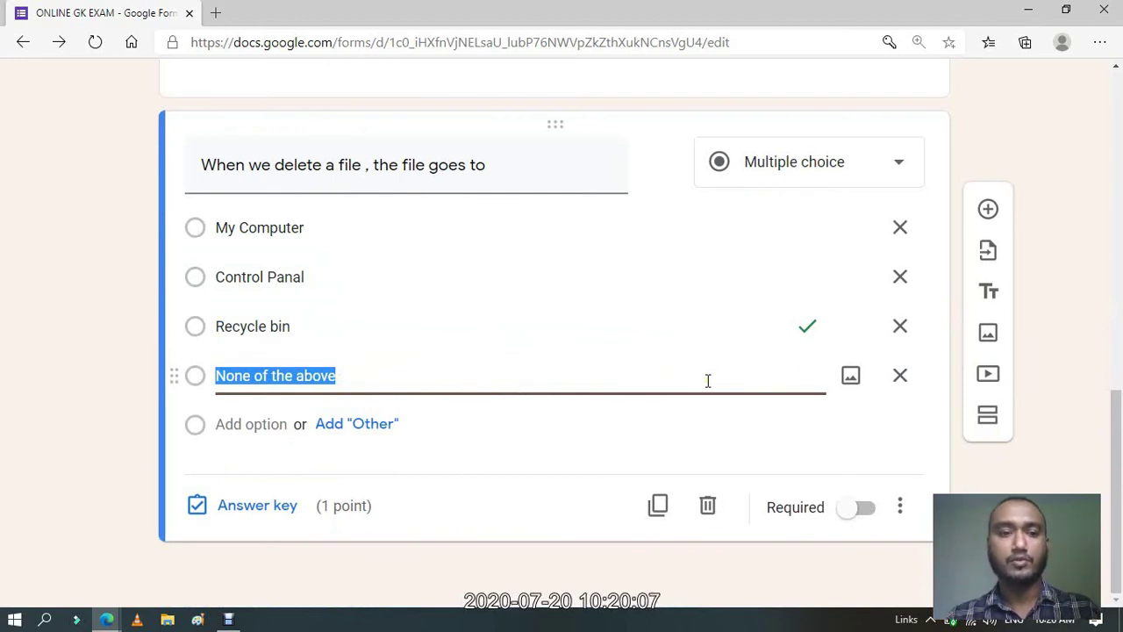
key(alt+Tab)
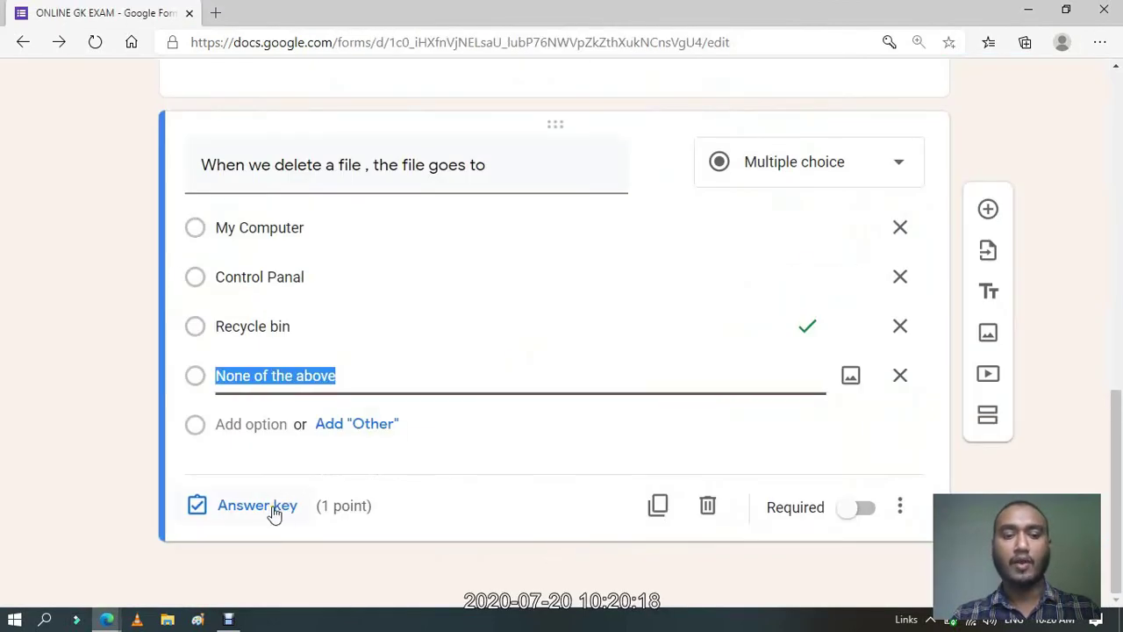
click(273, 508)
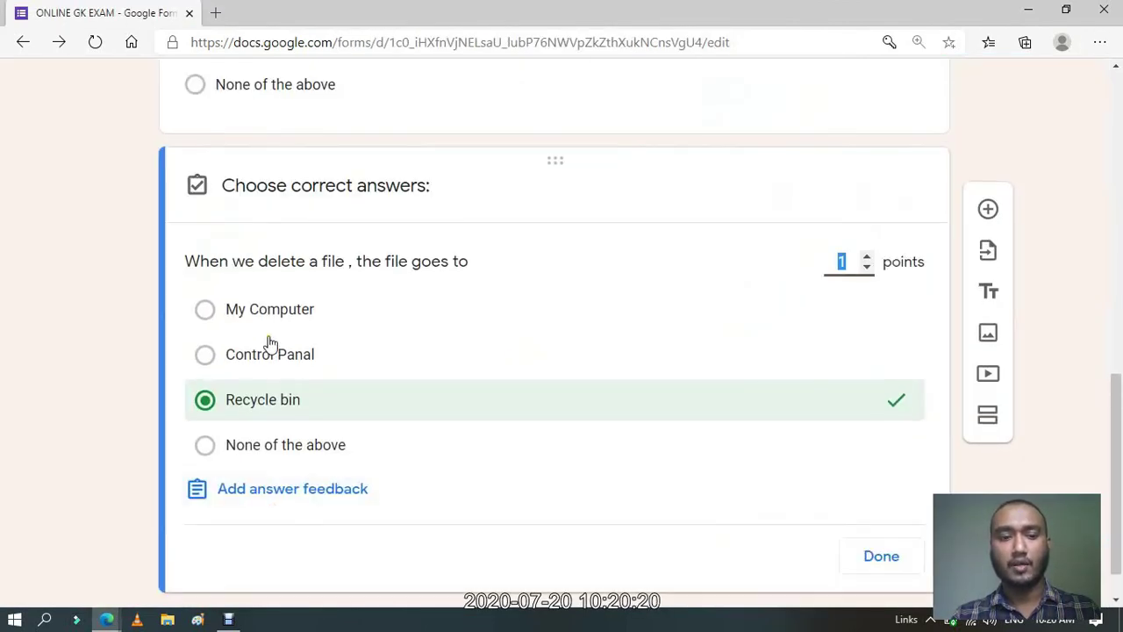
Leave only Recycle bin marked correct, save the answer key, and duplicate the question.
click(277, 404)
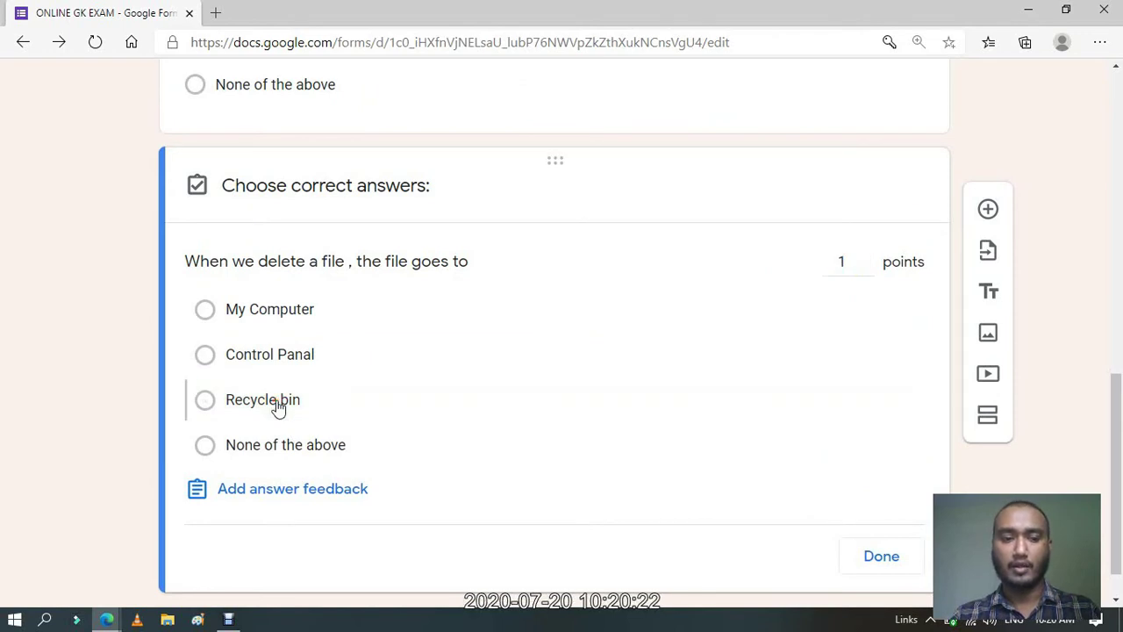
click(252, 352)
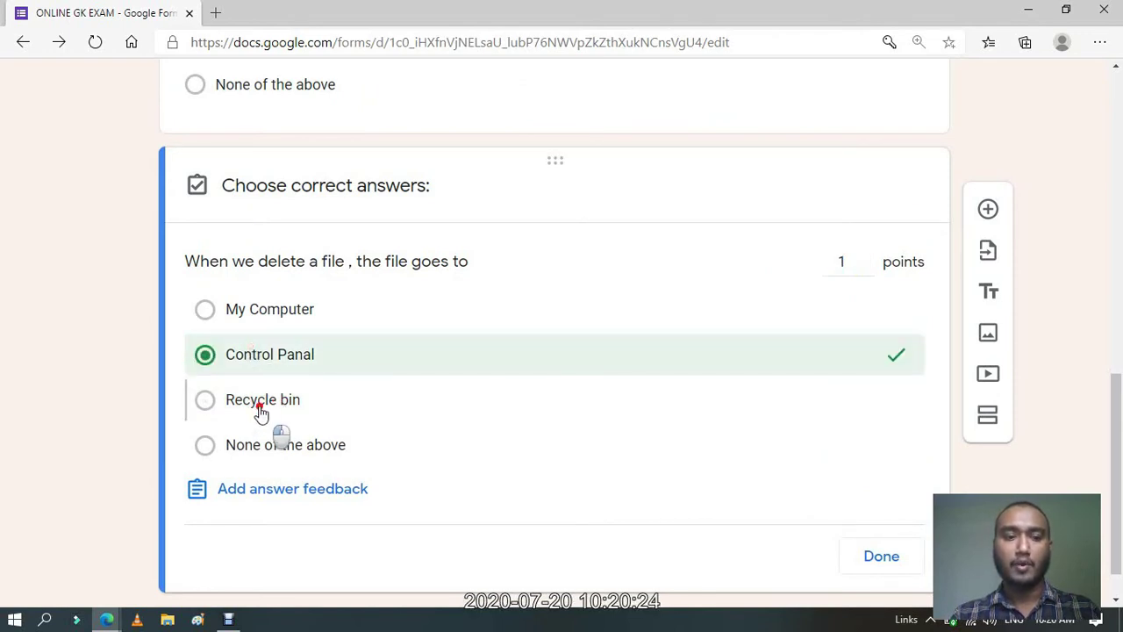
click(259, 409)
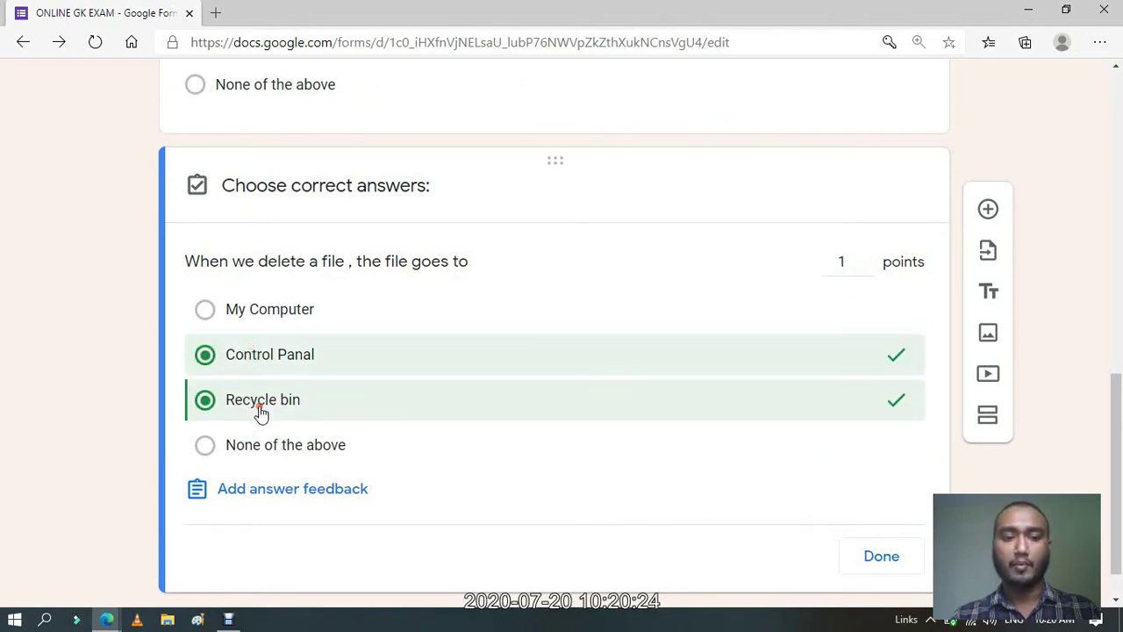
click(283, 366)
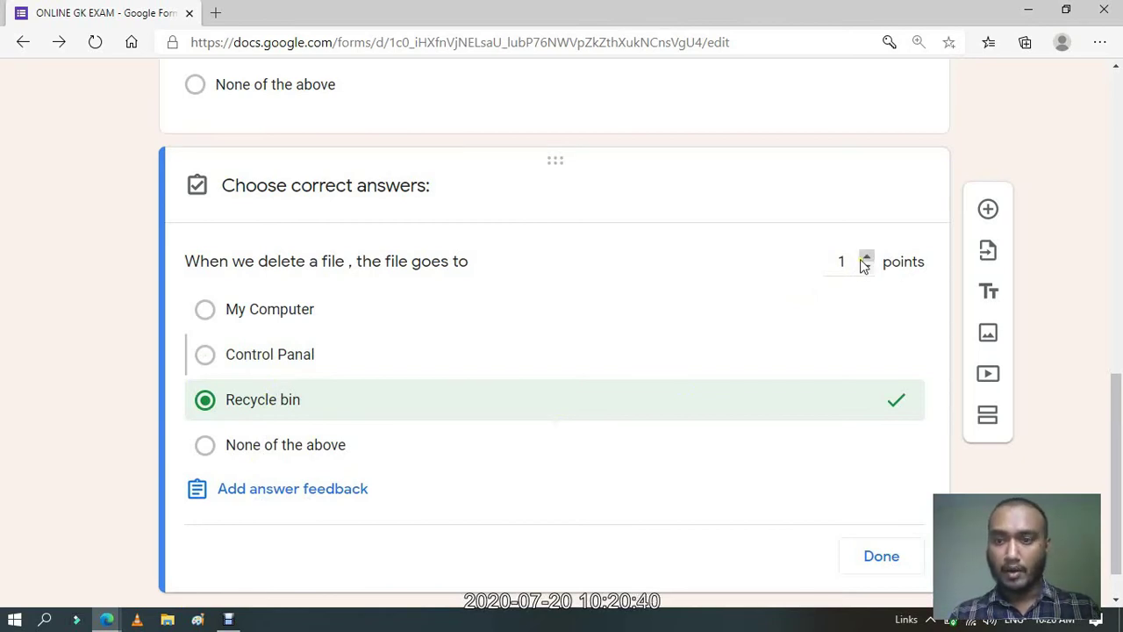
click(869, 564)
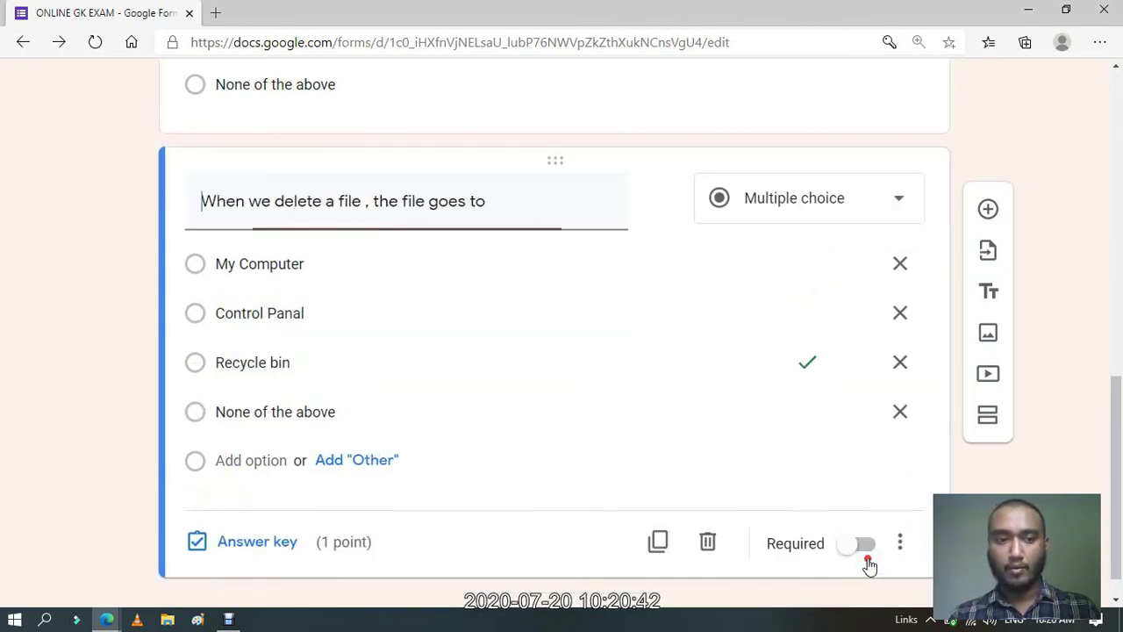
drag(1119, 408, 1120, 461)
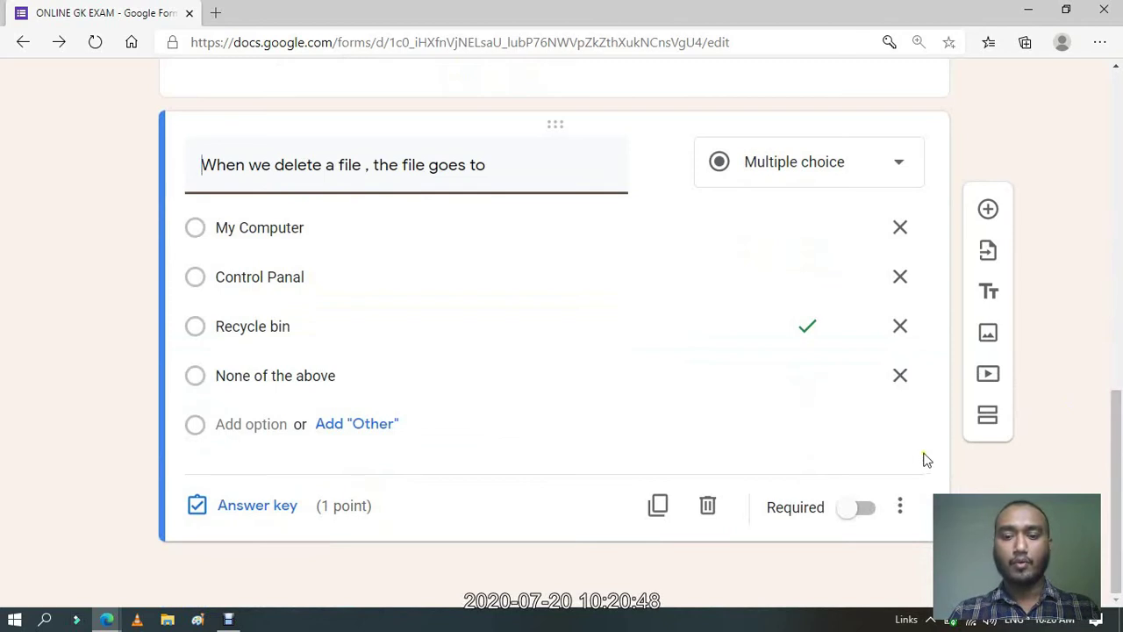
click(657, 505)
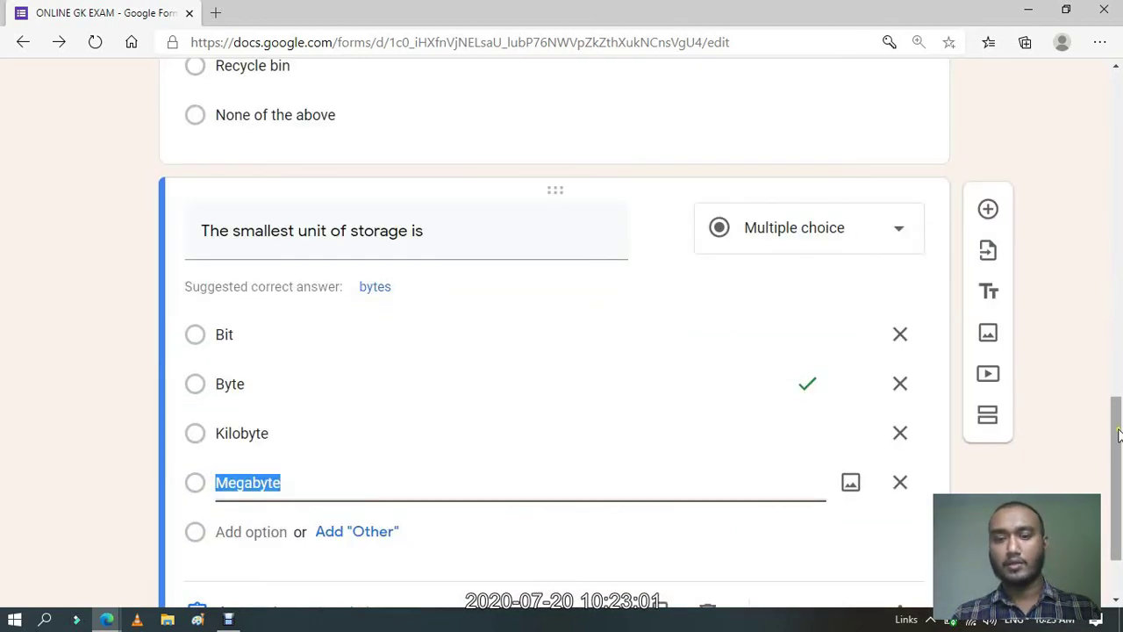
In the storage question's answer key, mark Bit as correct instead of Byte.
drag(1117, 438, 1117, 457)
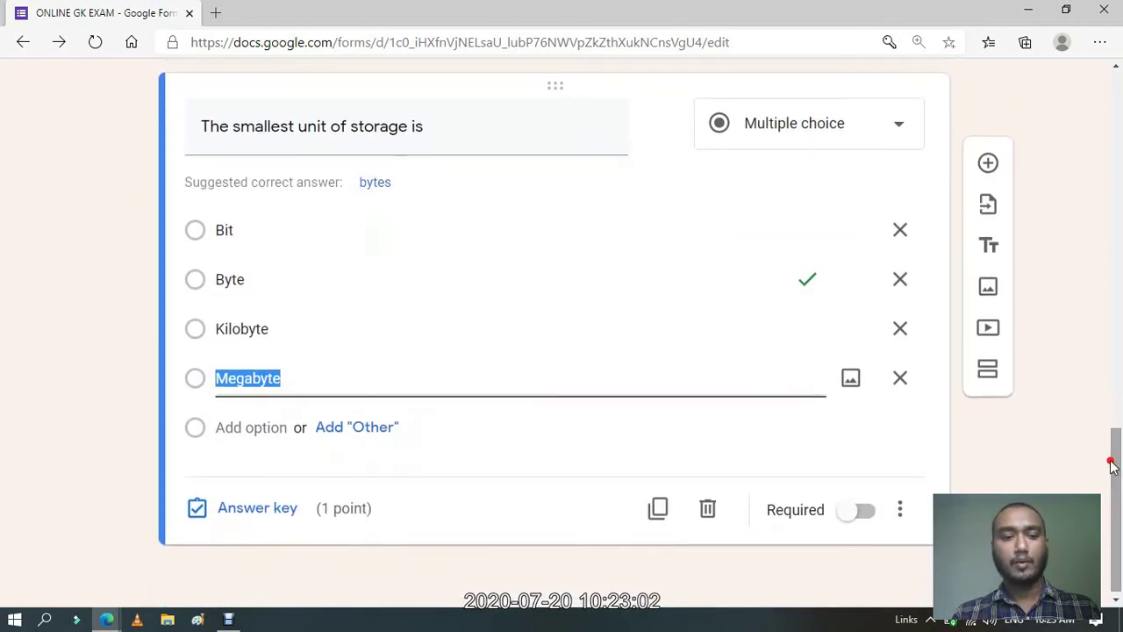
click(255, 507)
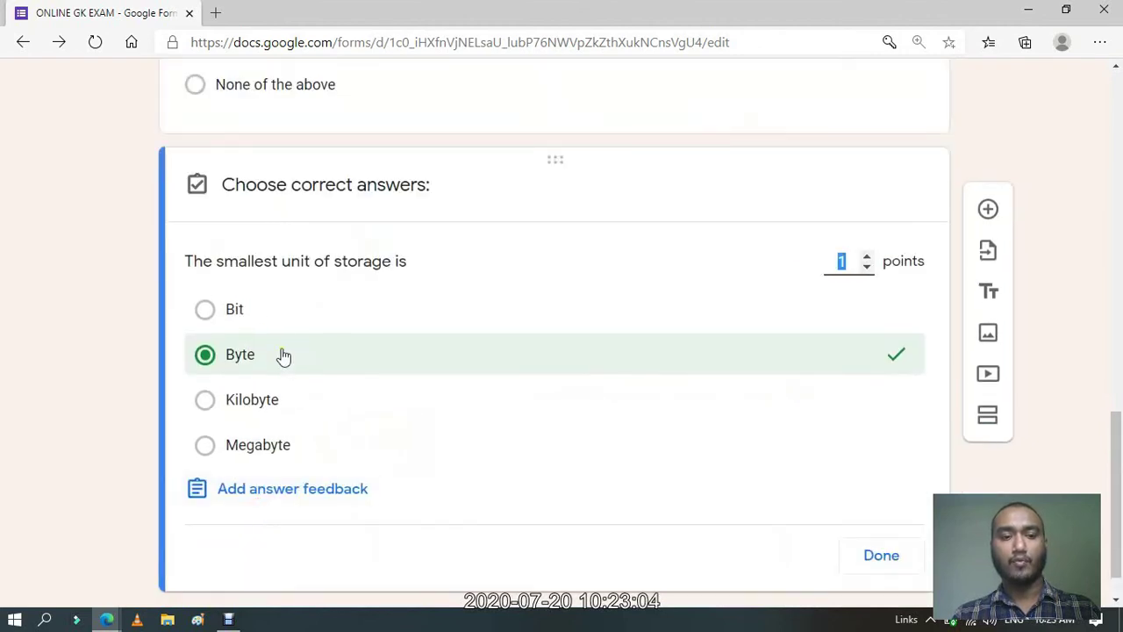
click(207, 312)
click(207, 353)
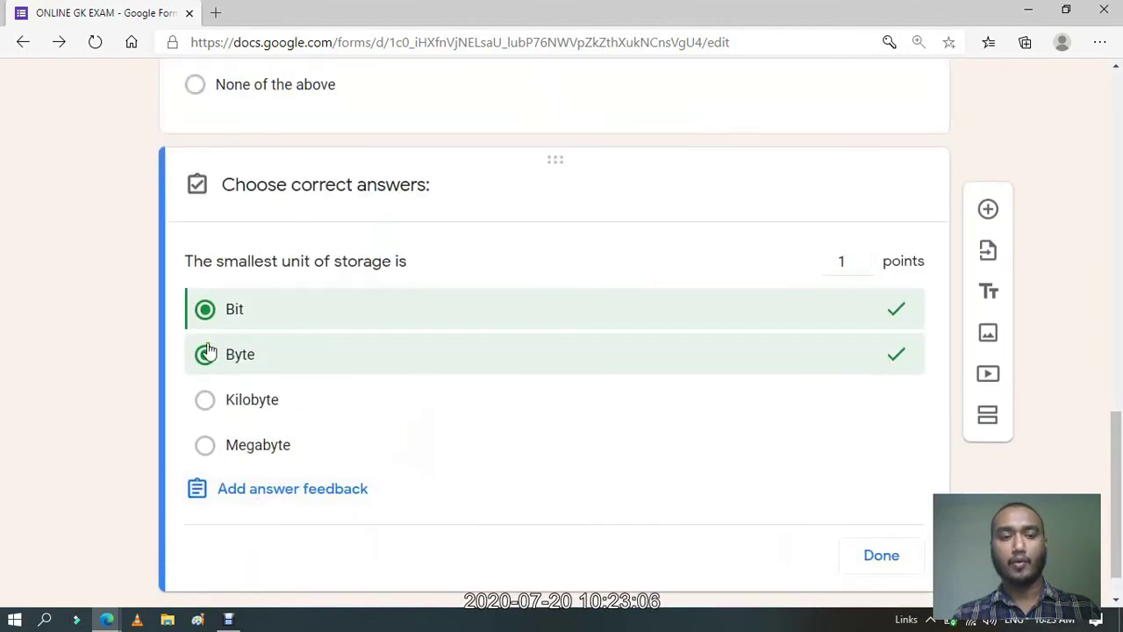
click(207, 354)
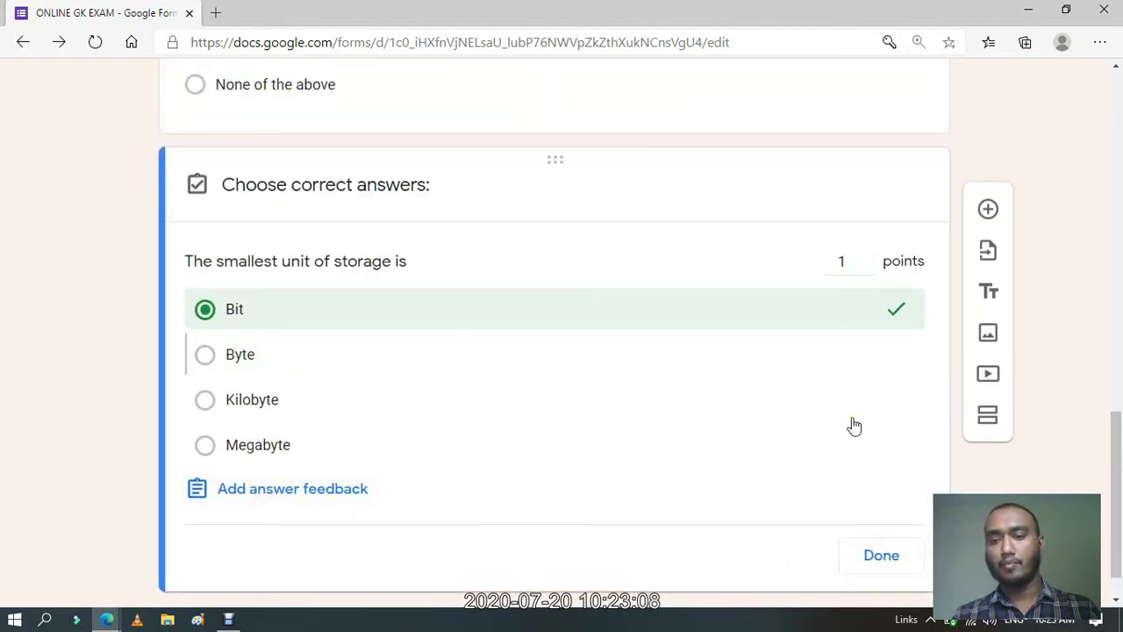
click(881, 557)
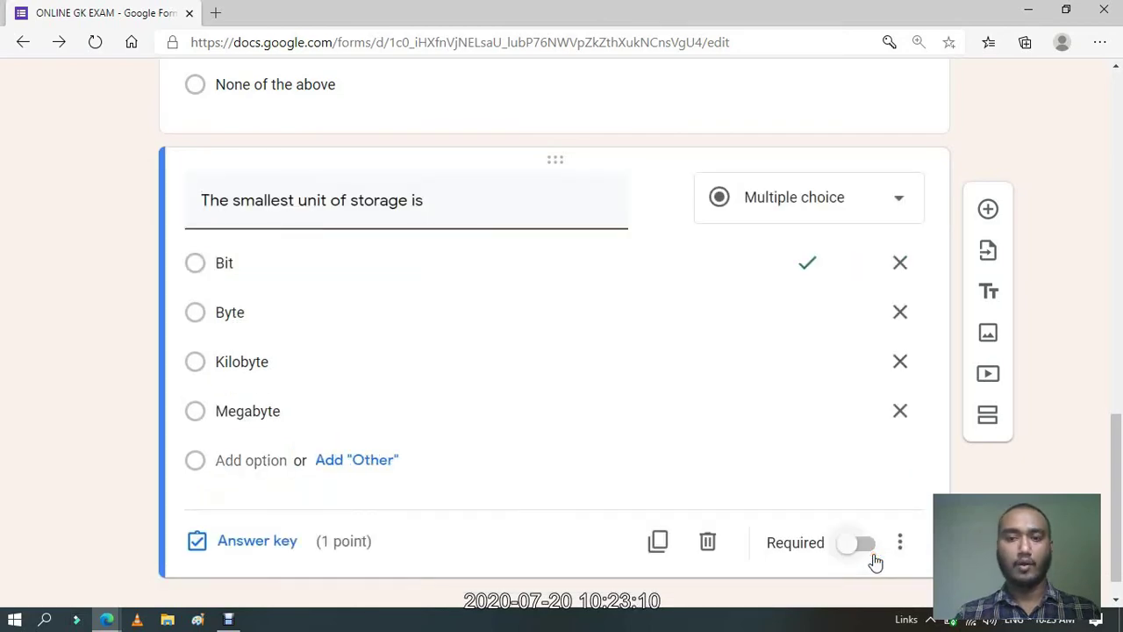
drag(1120, 487, 1120, 281)
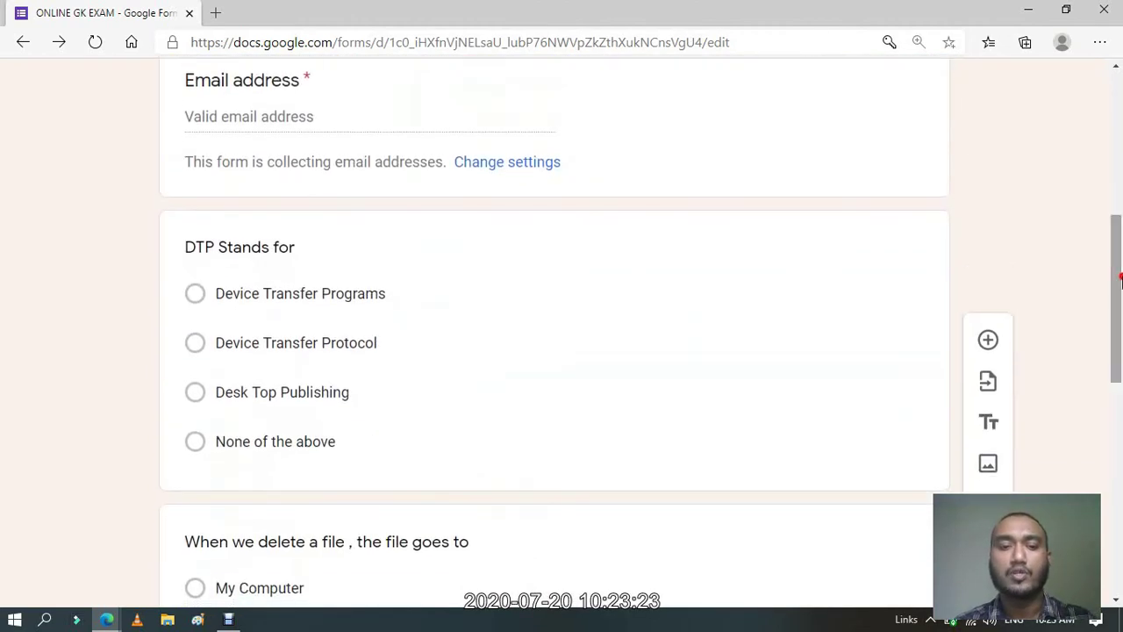
Toggle Required on and back off for the DTP question, and shuffle its option order.
click(641, 243)
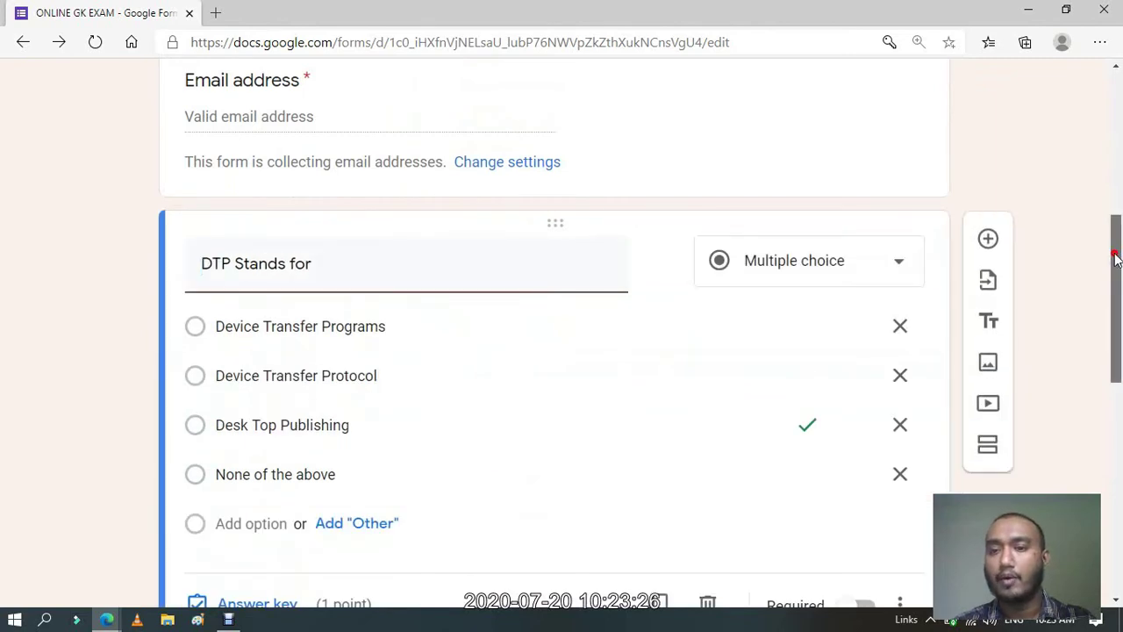
scroll(1010, 368, down, 3)
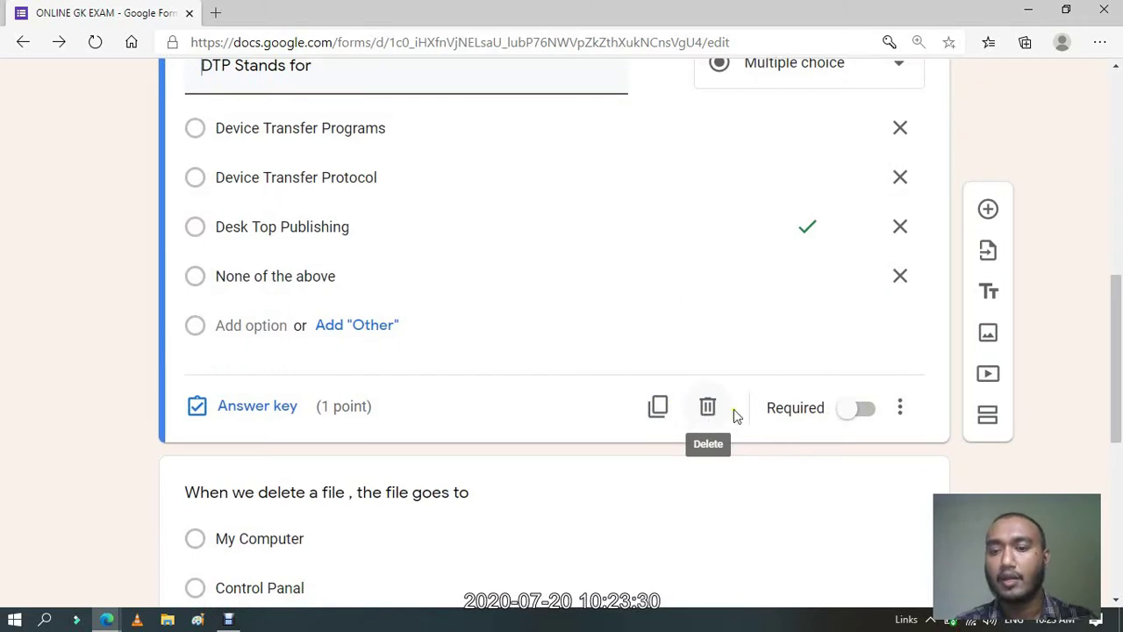
click(864, 409)
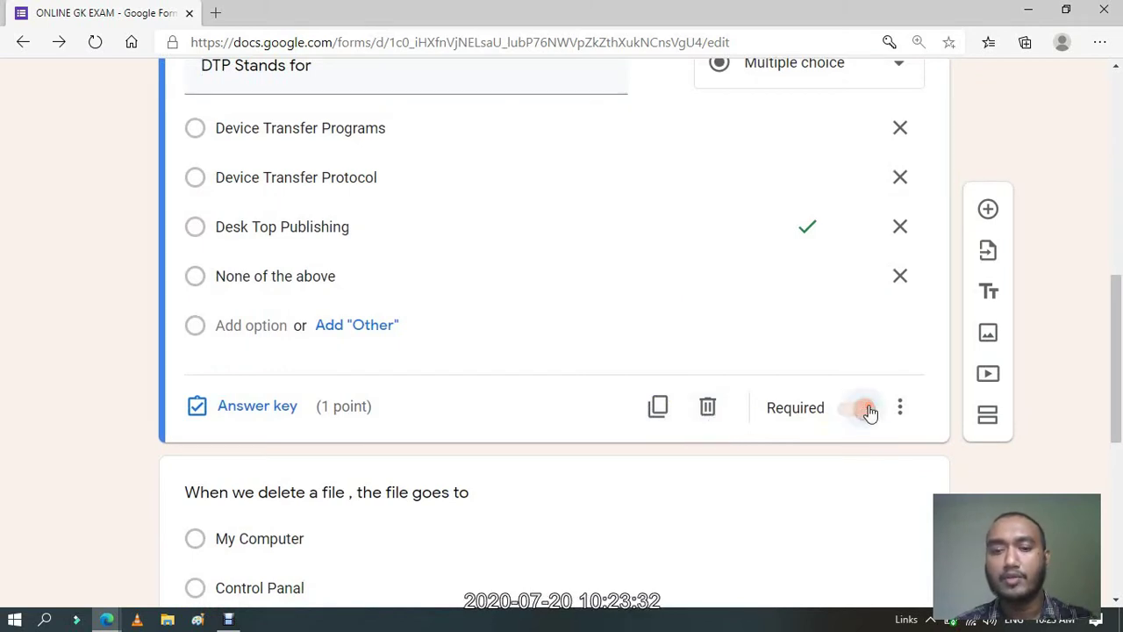
drag(1113, 351, 1112, 326)
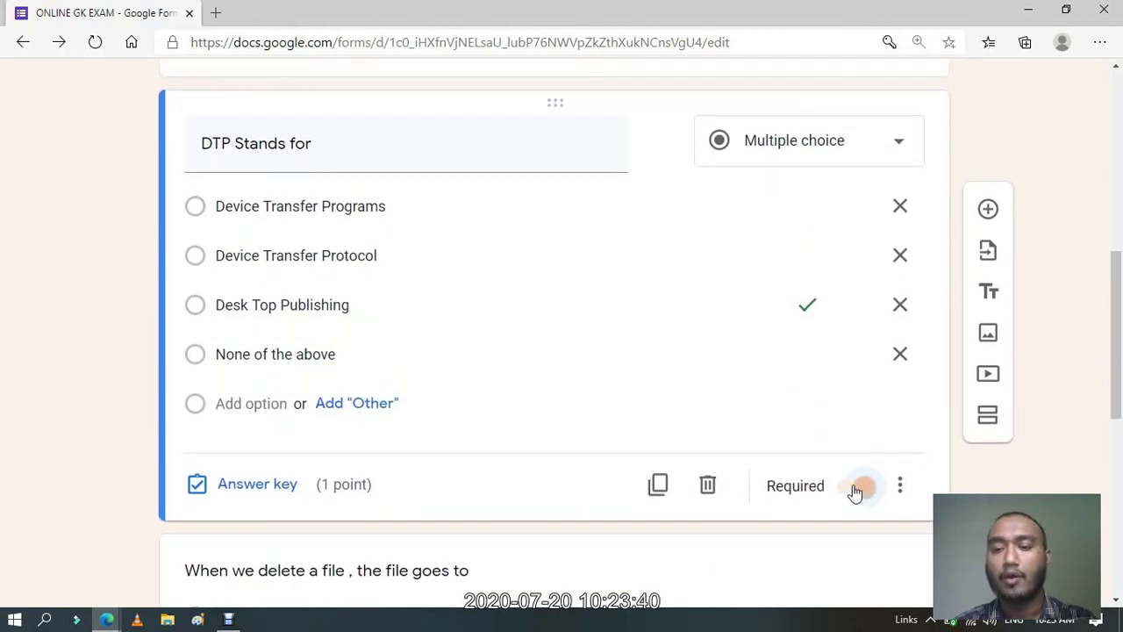
click(855, 492)
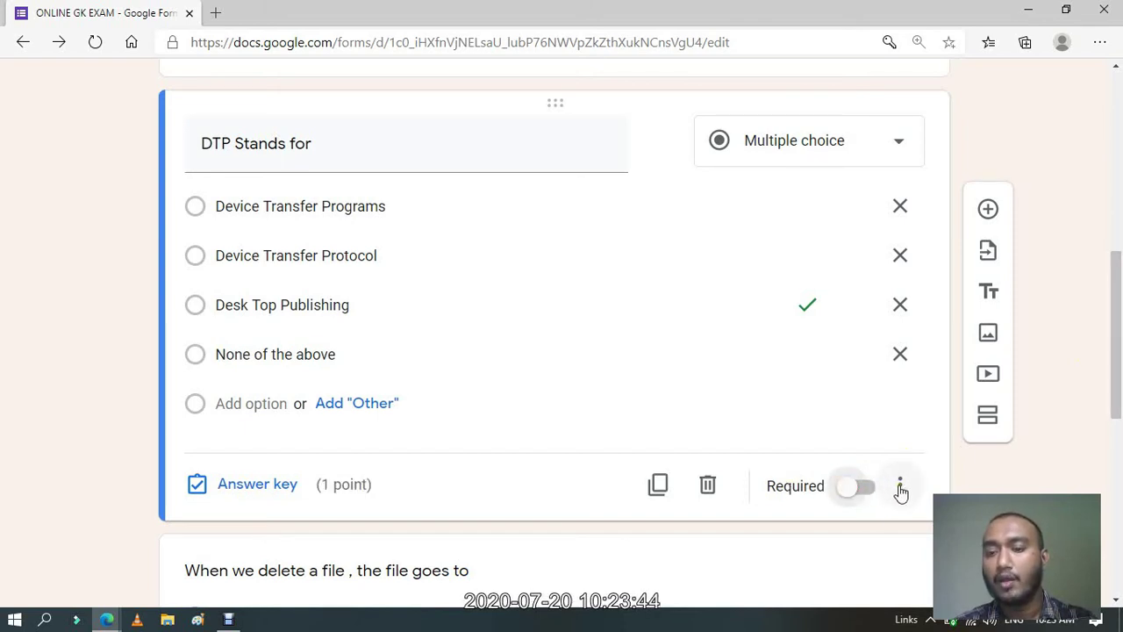
click(900, 488)
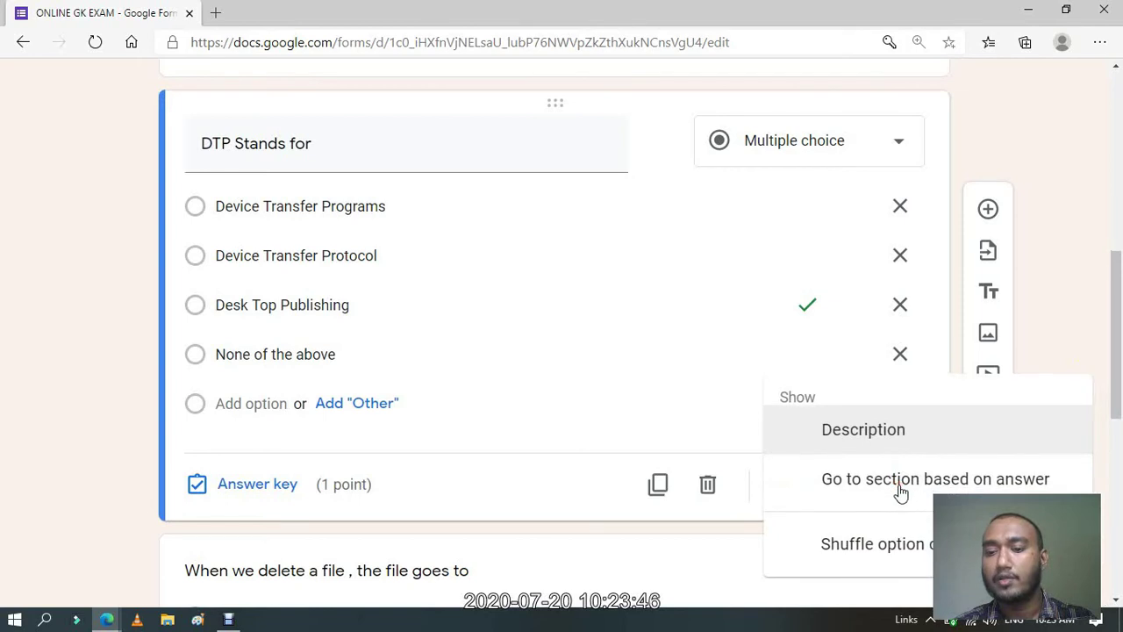
click(926, 558)
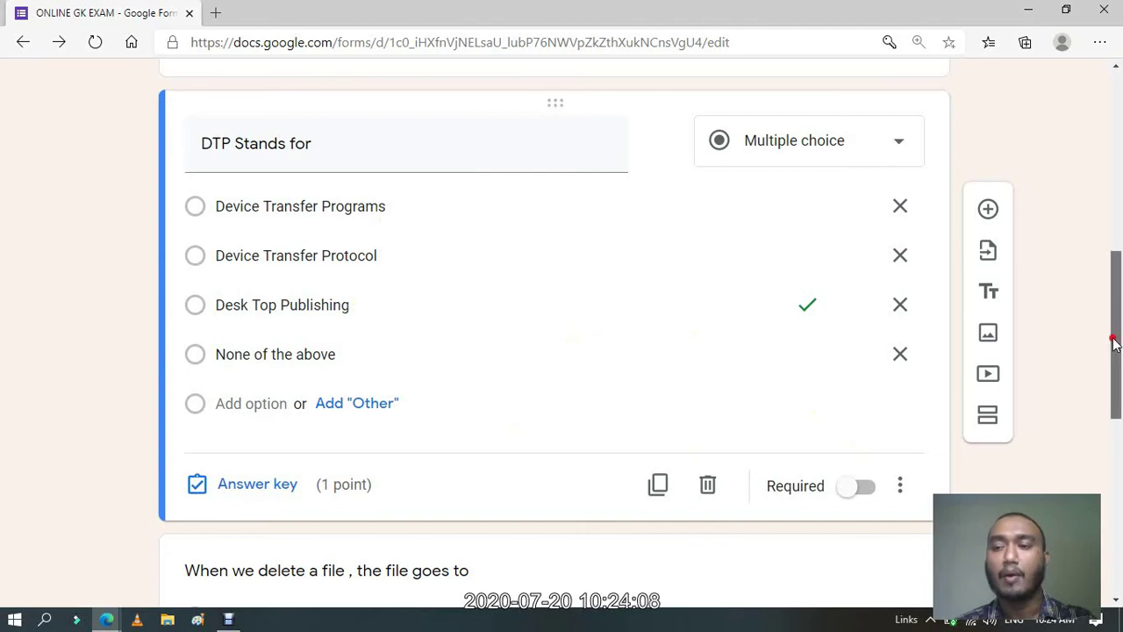
Turn on Shuffle option order for the delete-file question.
drag(1115, 339, 1115, 470)
click(844, 369)
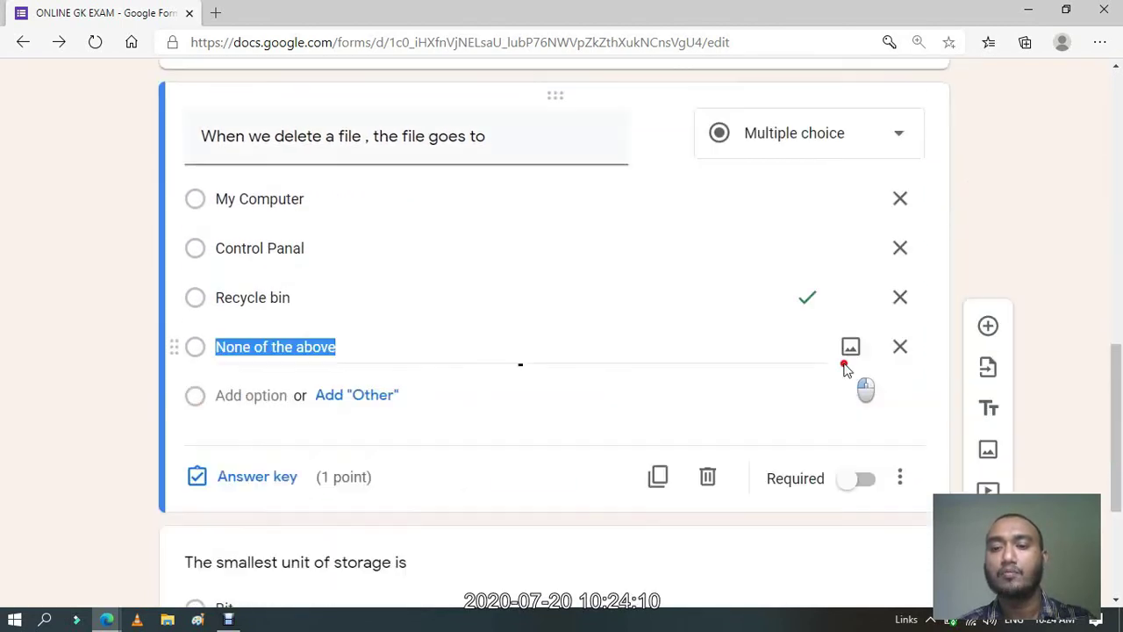
click(904, 478)
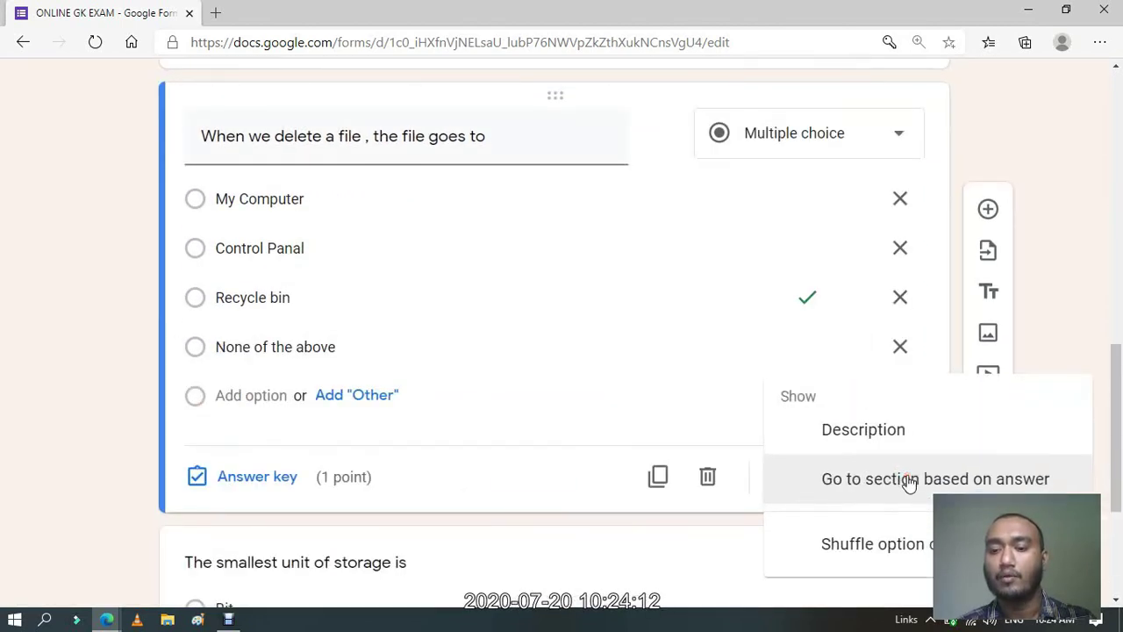
click(1116, 400)
drag(1115, 401, 1118, 283)
scroll(910, 235, down, 4)
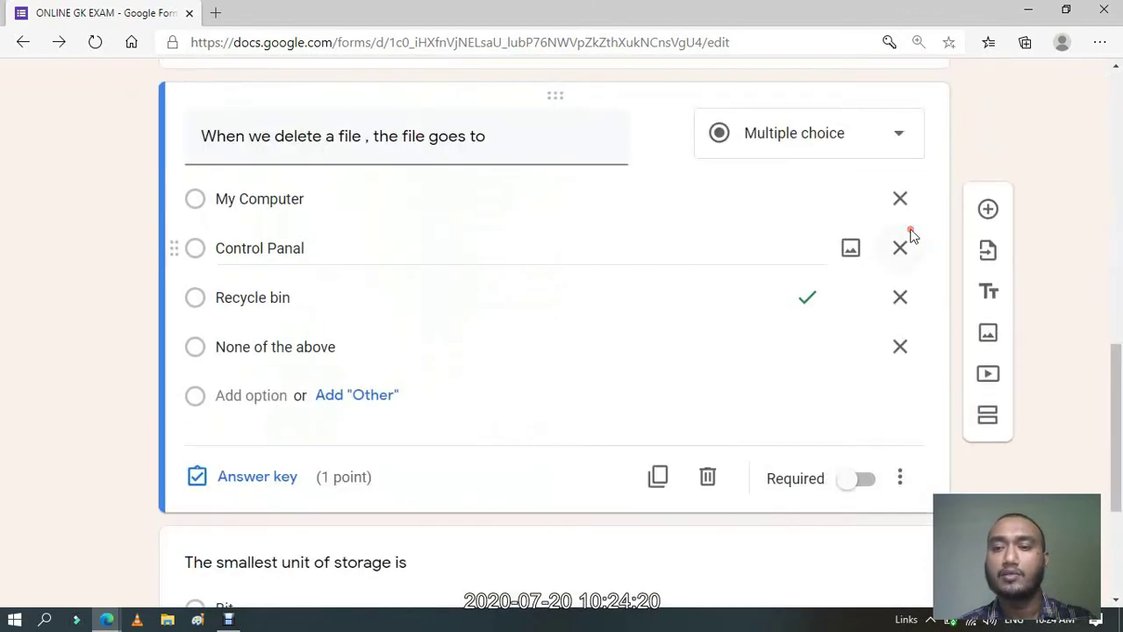
click(907, 476)
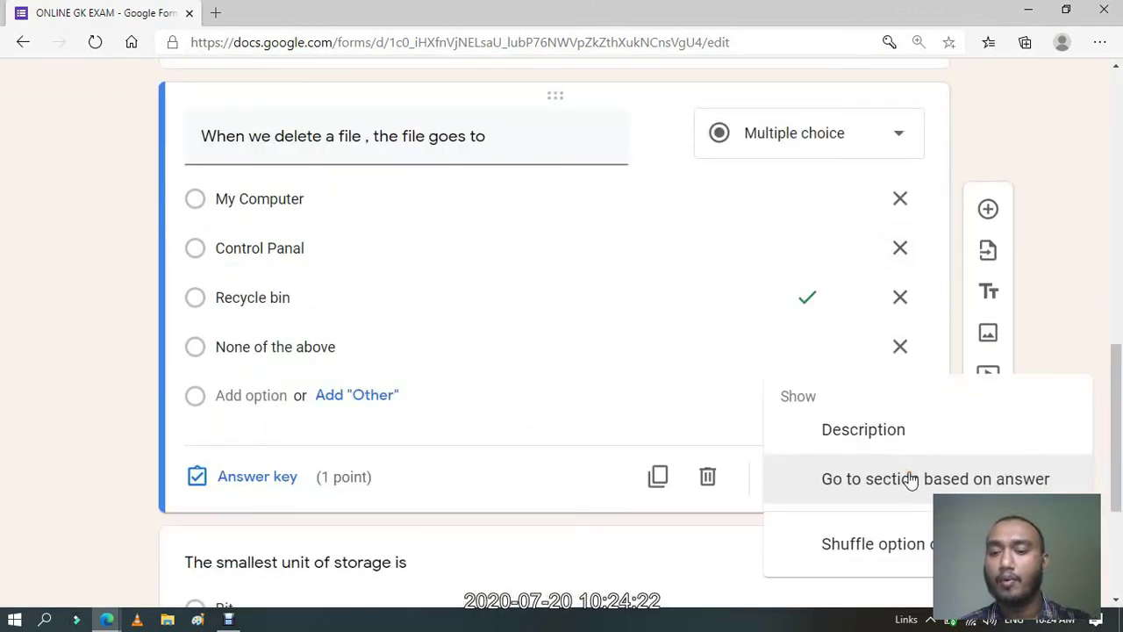
click(878, 548)
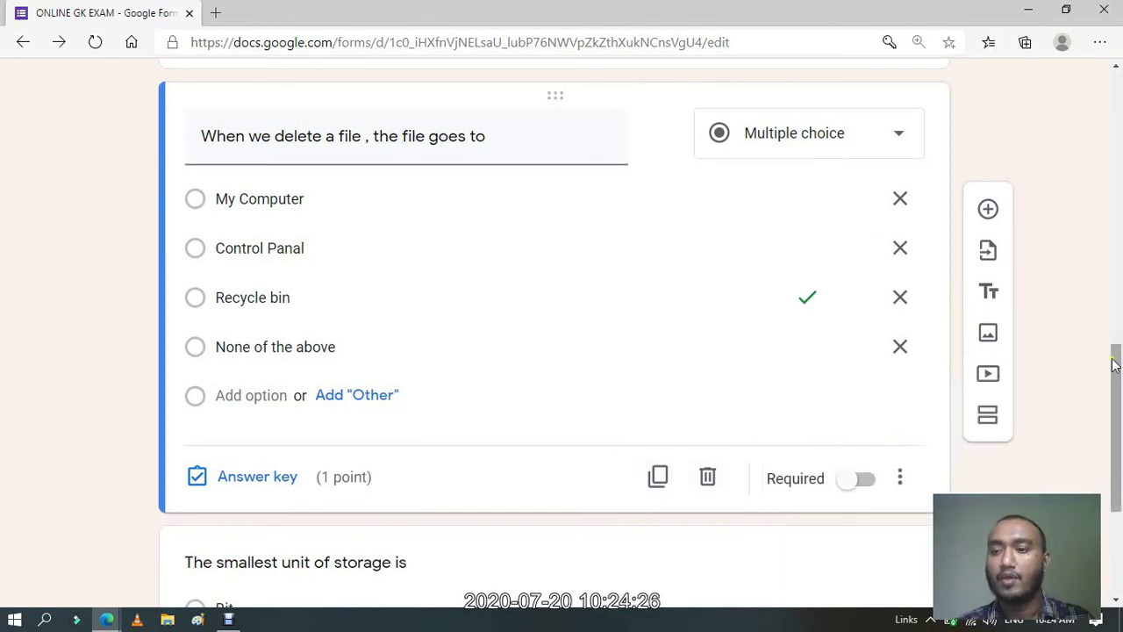
drag(1118, 359, 1120, 438)
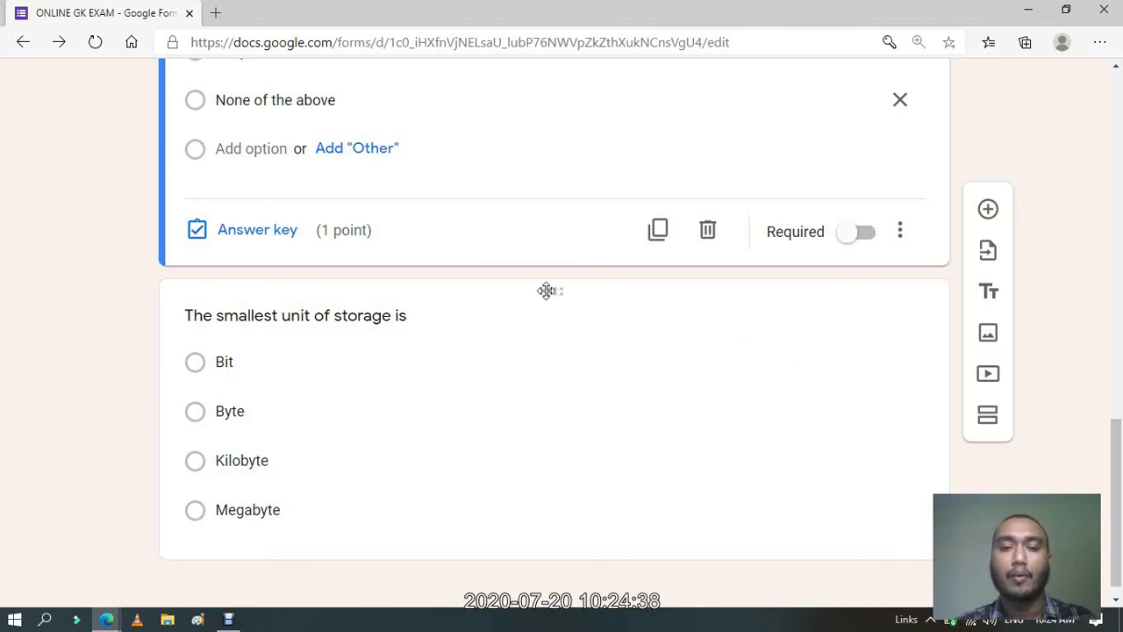
drag(1118, 430, 1117, 372)
scroll(579, 405, down, 1)
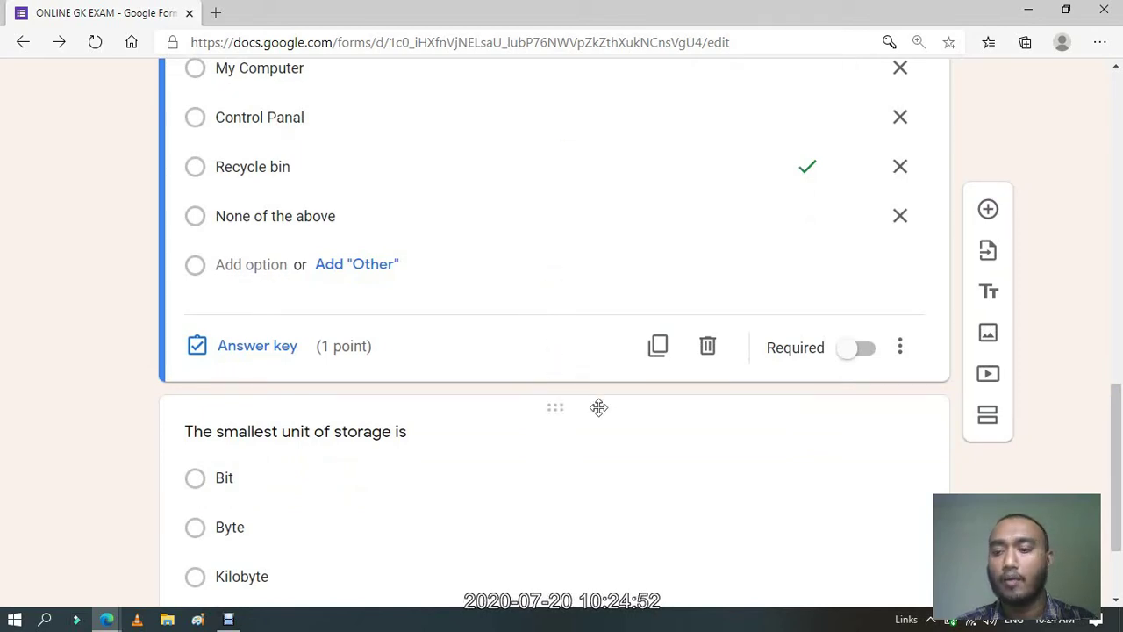
drag(1118, 482, 1114, 228)
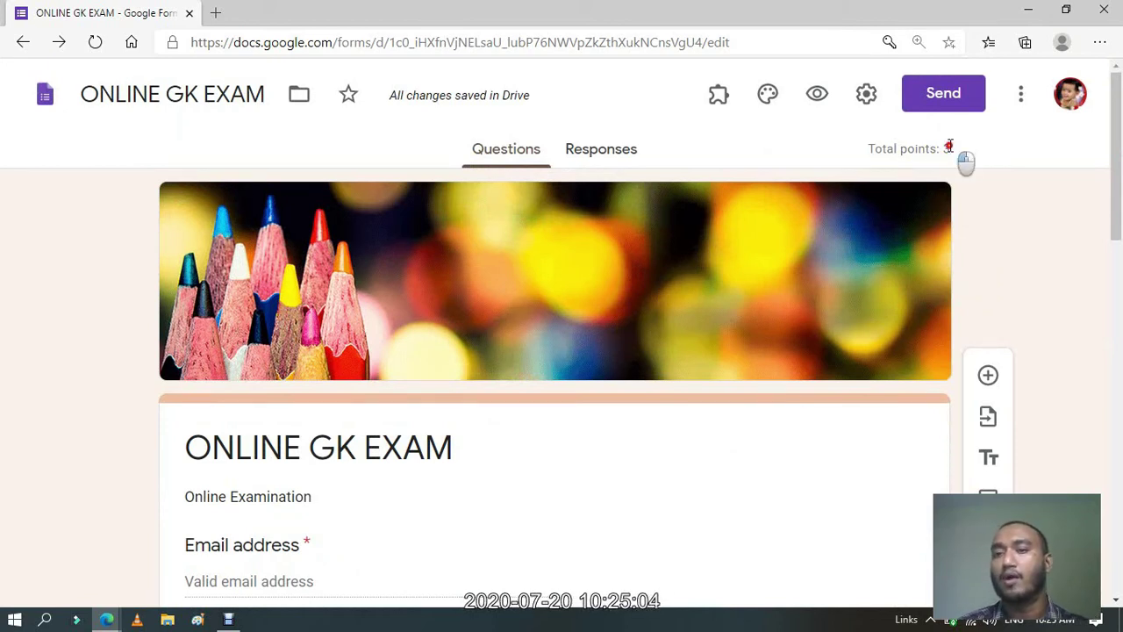
In the form's settings, turn on Limit to 1 response, which requires Google sign-in.
drag(957, 150, 945, 148)
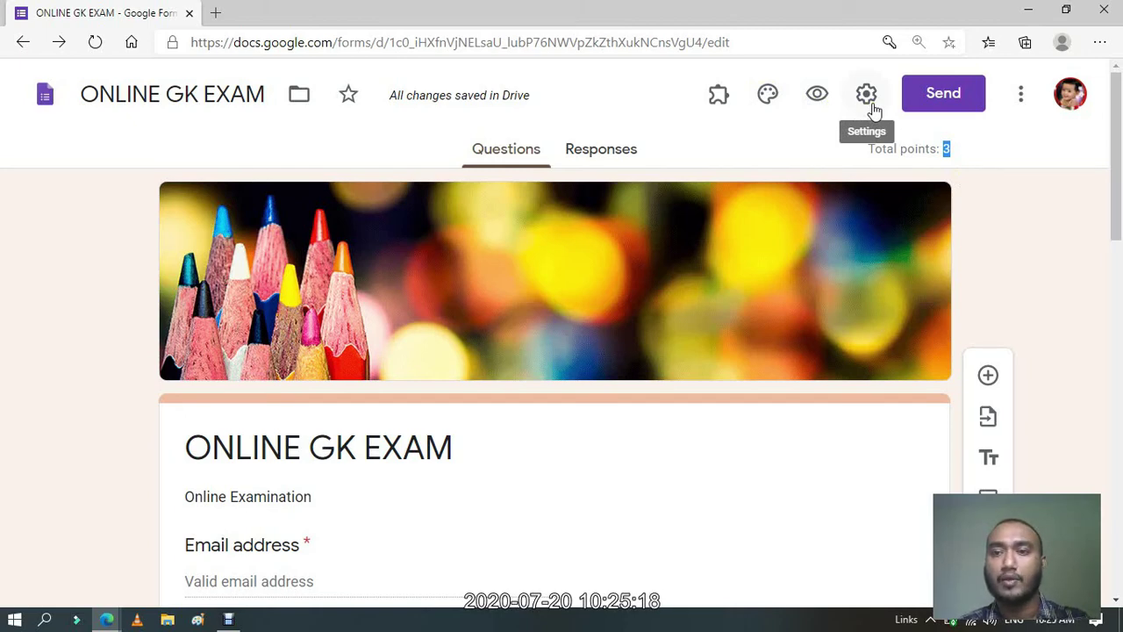
click(872, 106)
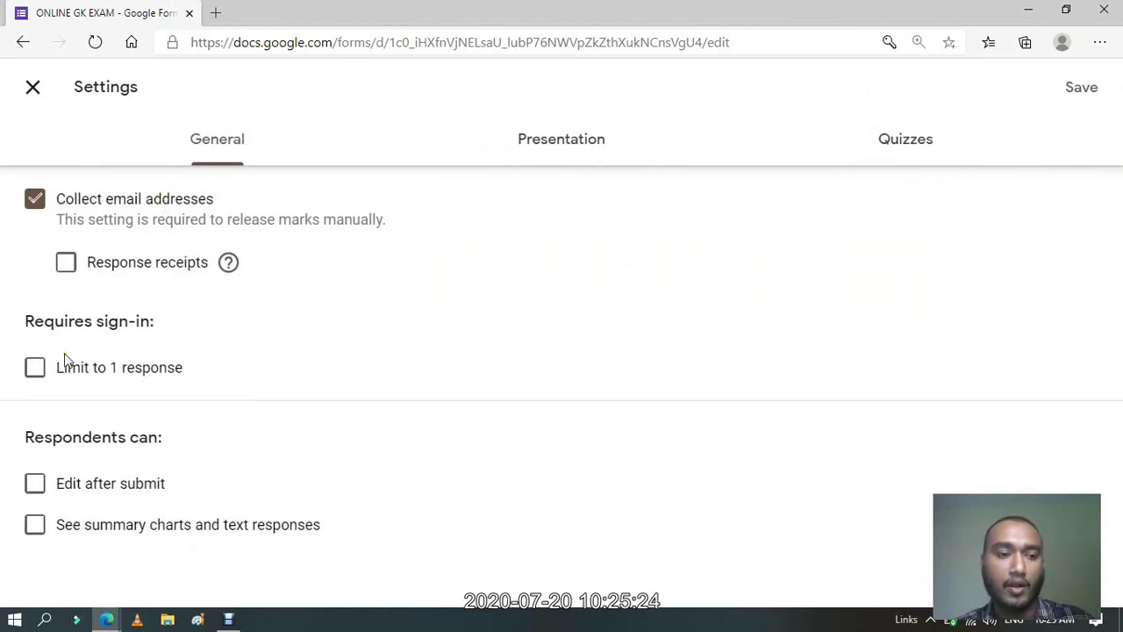
click(34, 368)
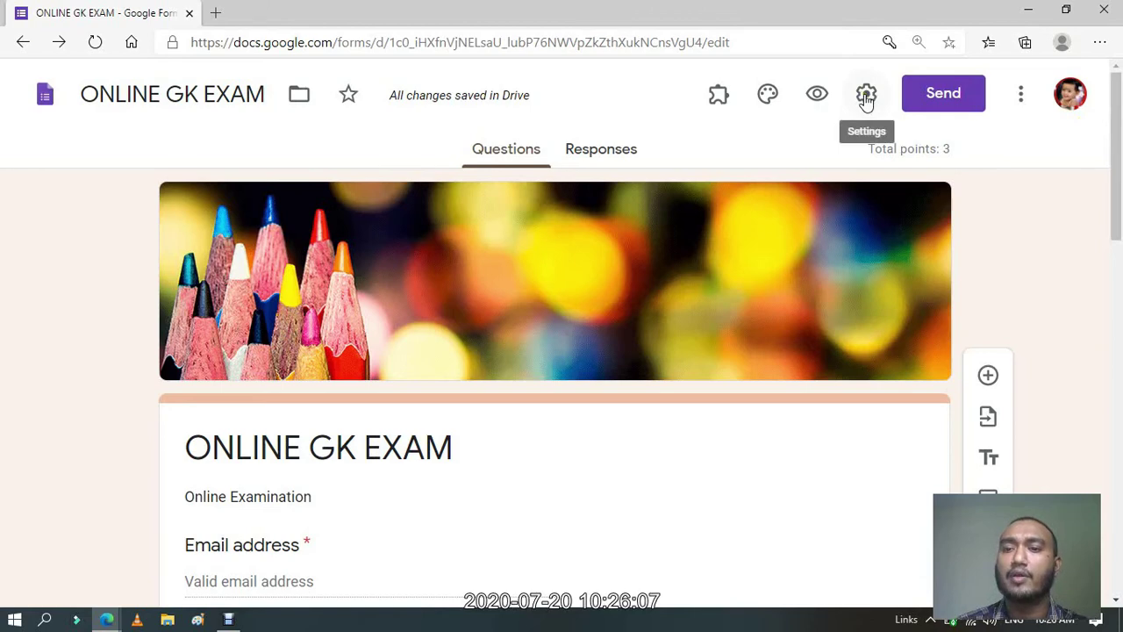
Enable Shuffle question order in the Presentation settings and save.
click(866, 98)
click(597, 150)
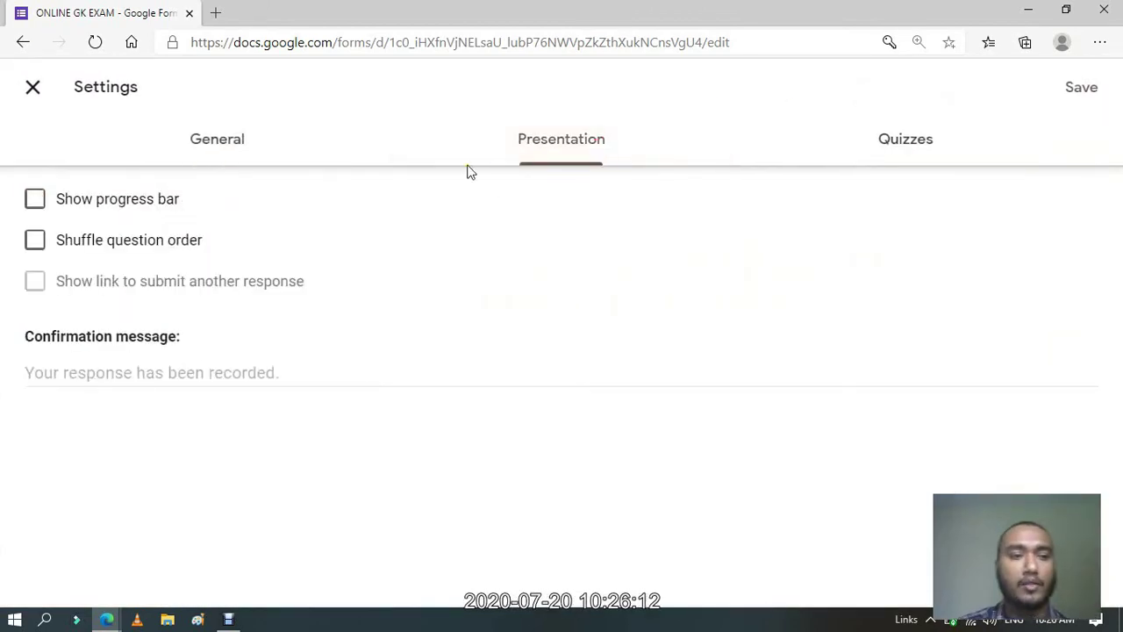
click(35, 240)
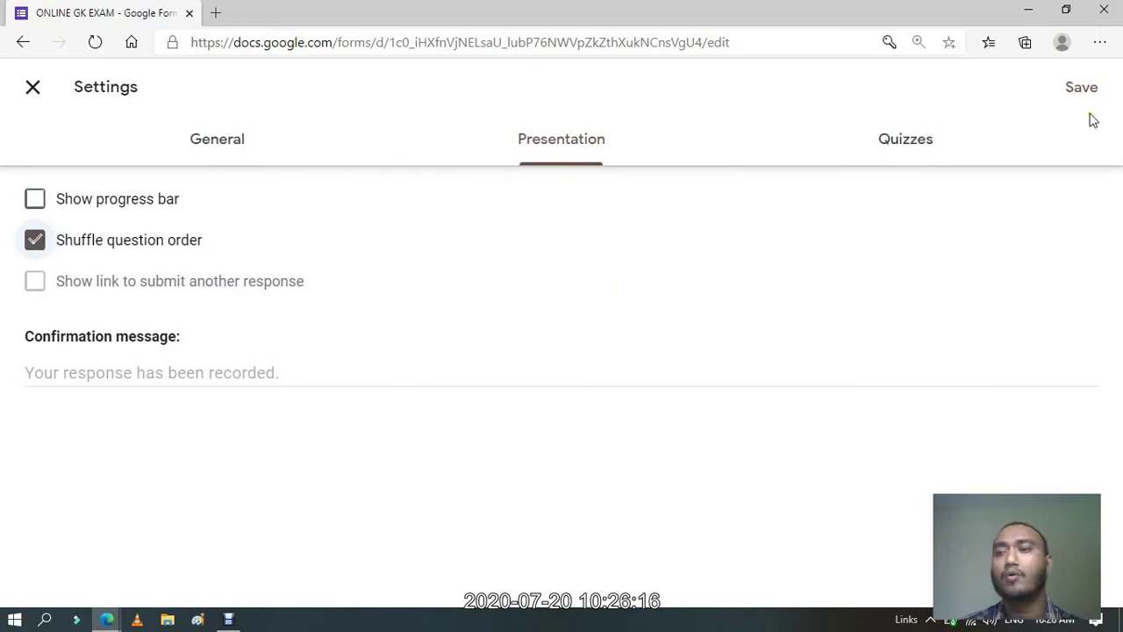
click(1077, 88)
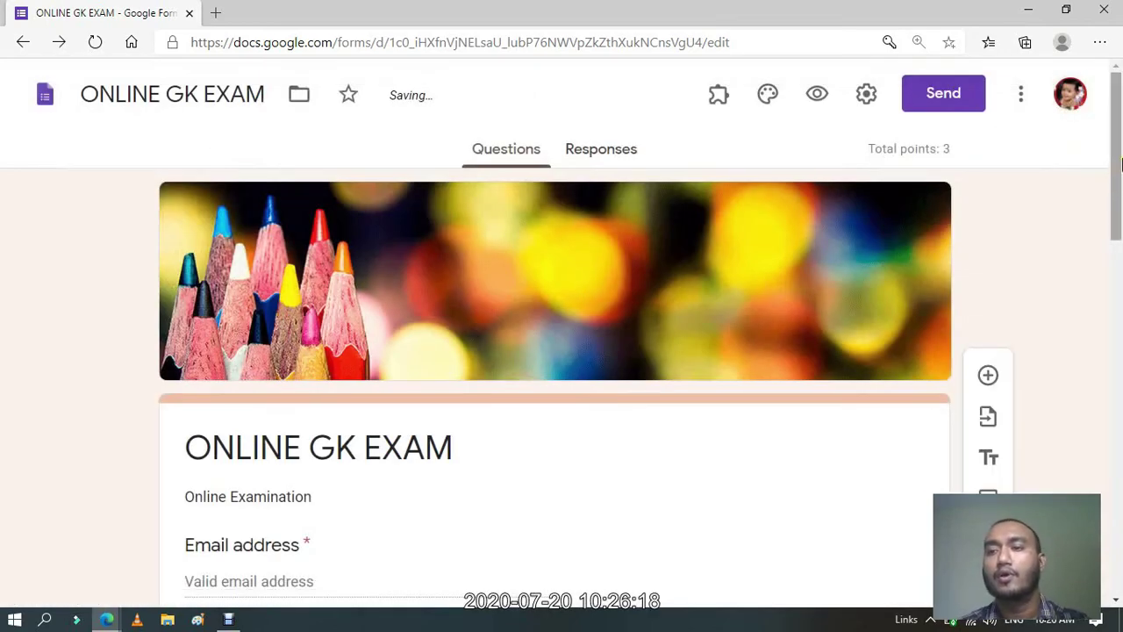
drag(1118, 144, 1120, 148)
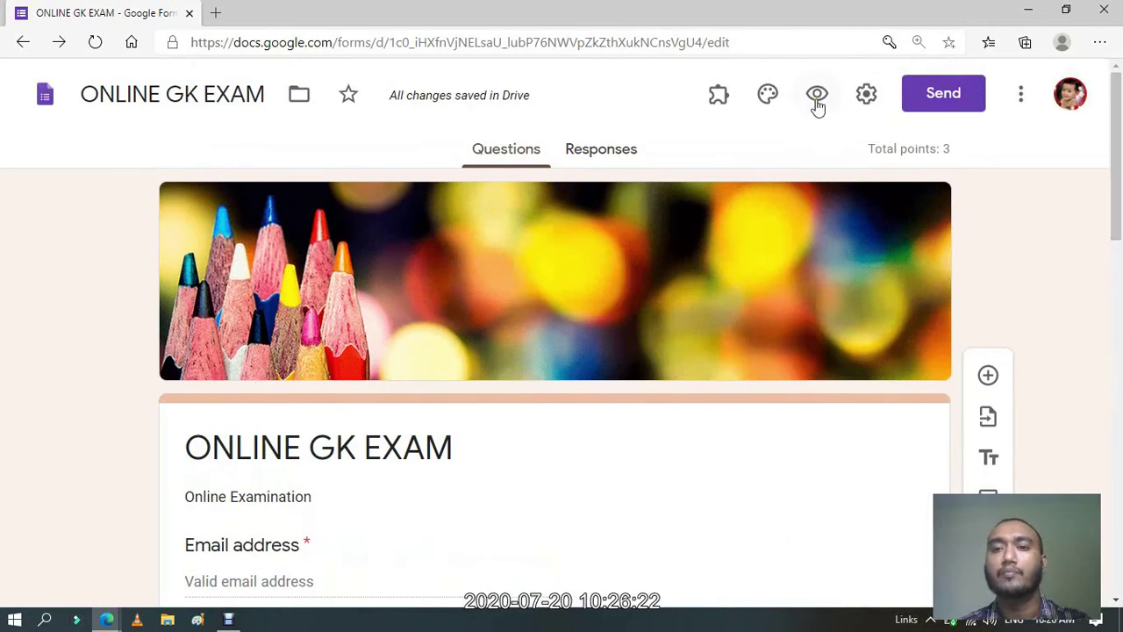
In the preview, answer Kilobyte, Recycle bin and Desk Top Publishing.
click(817, 102)
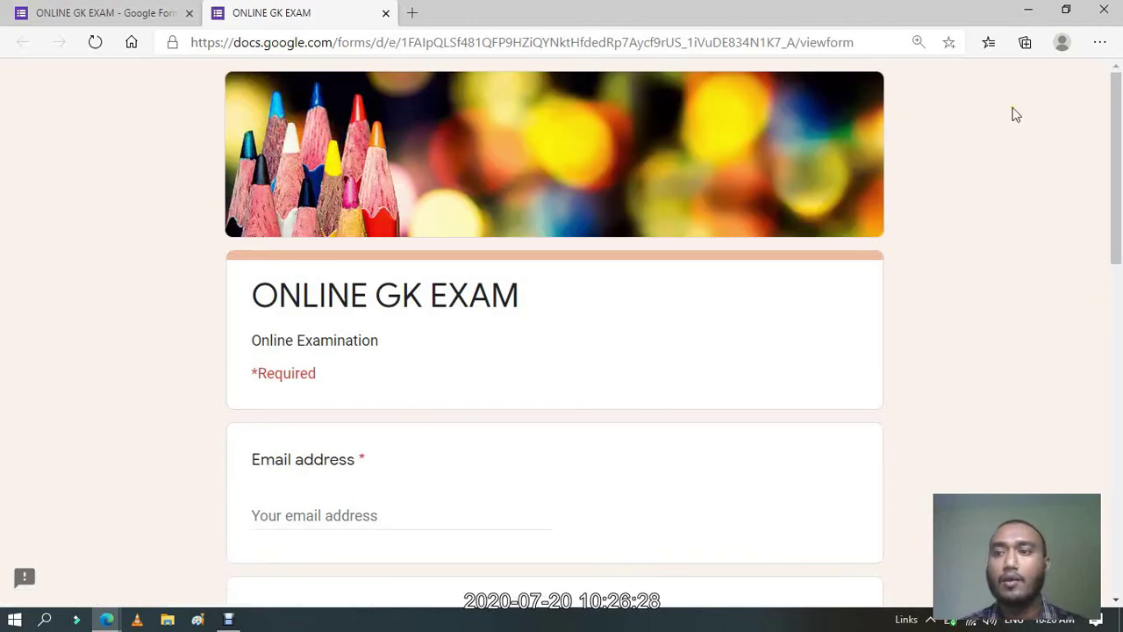
drag(1118, 106, 1117, 114)
click(865, 42)
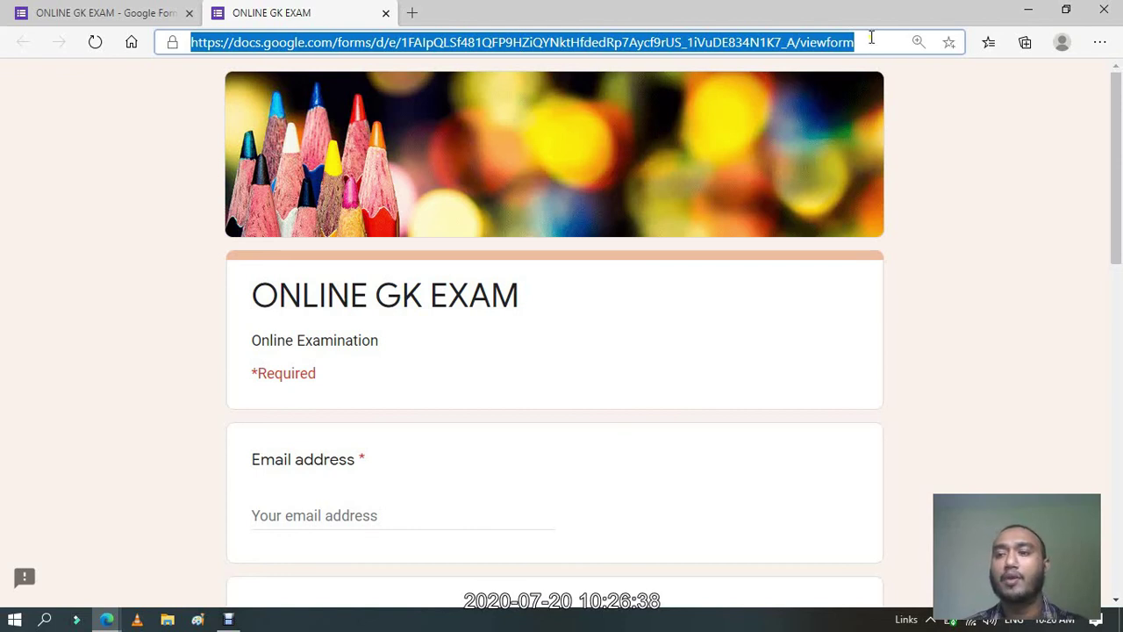
drag(1120, 118, 1121, 266)
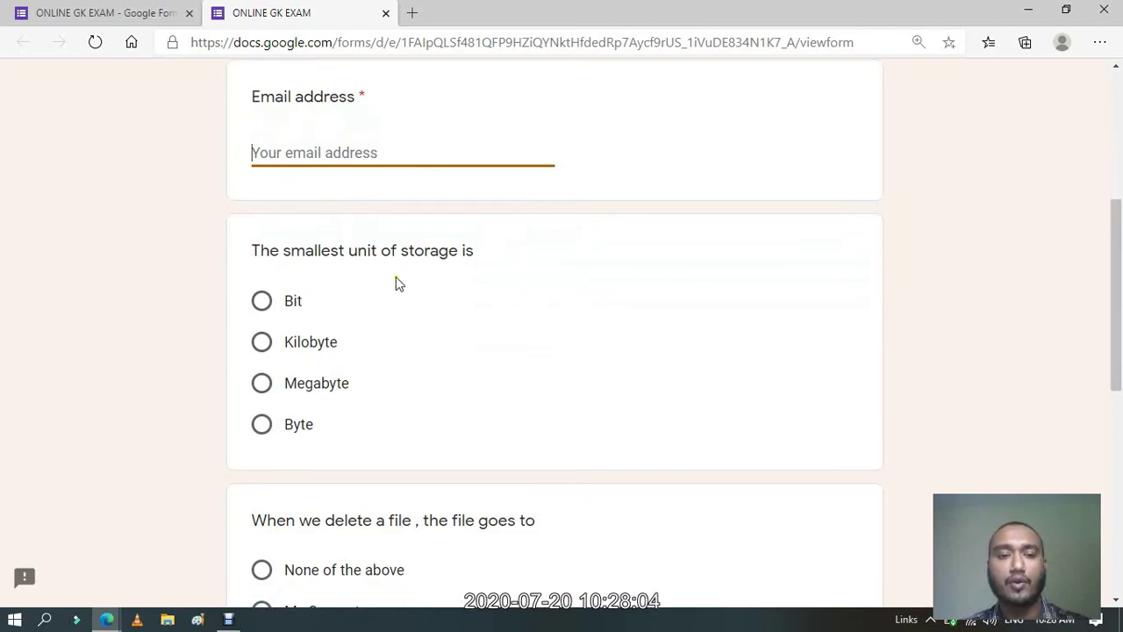
click(276, 359)
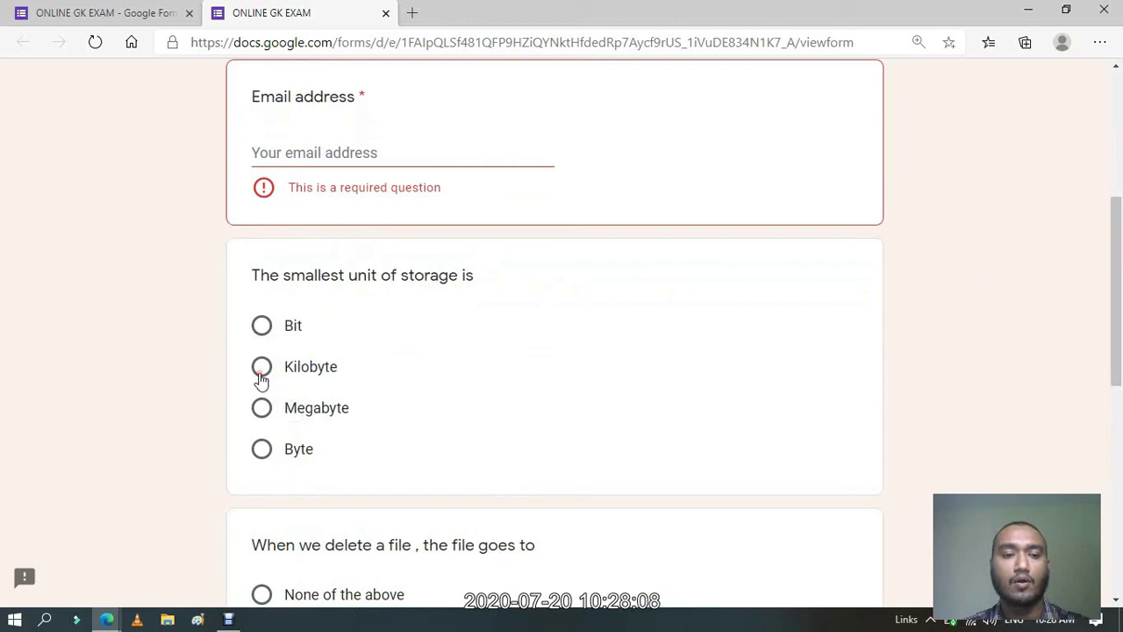
click(263, 369)
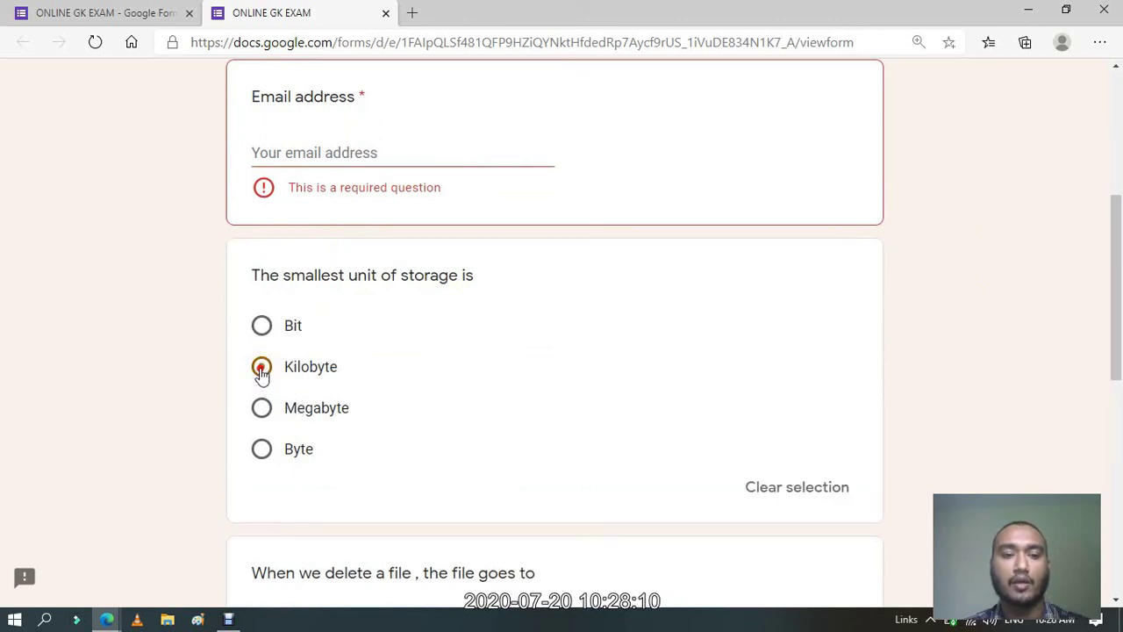
drag(1121, 327, 1121, 414)
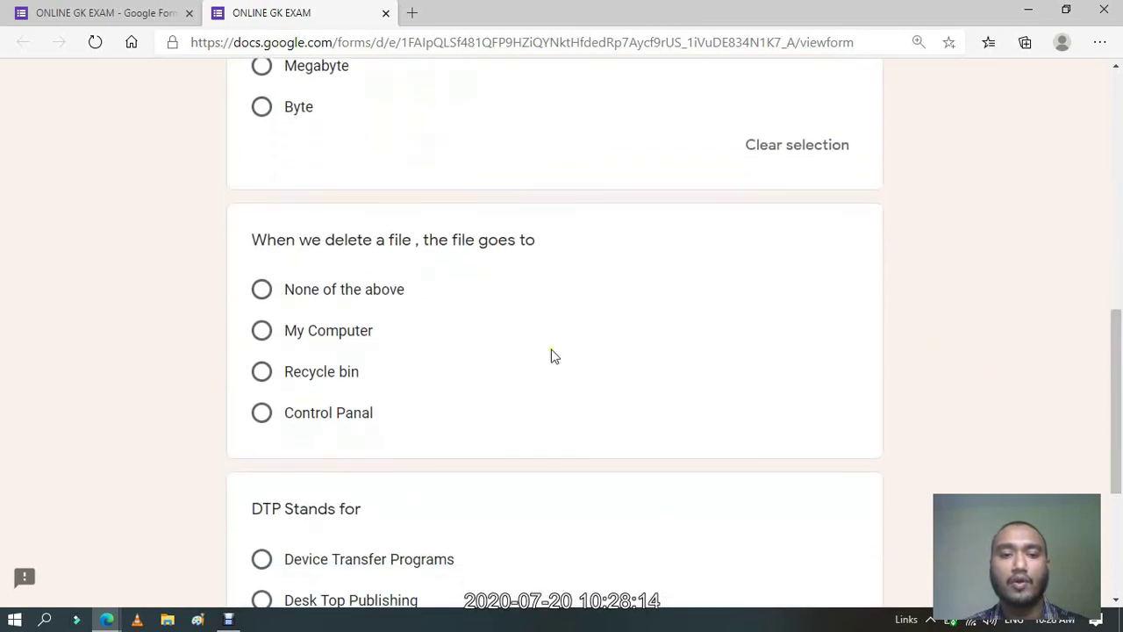
click(272, 374)
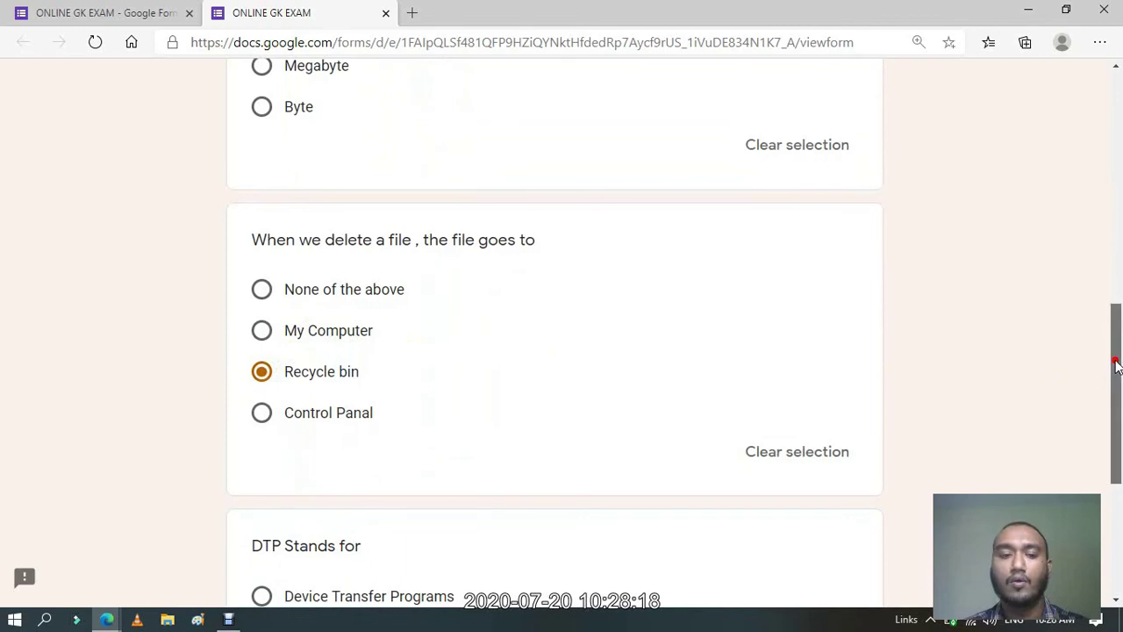
drag(1120, 367, 1120, 469)
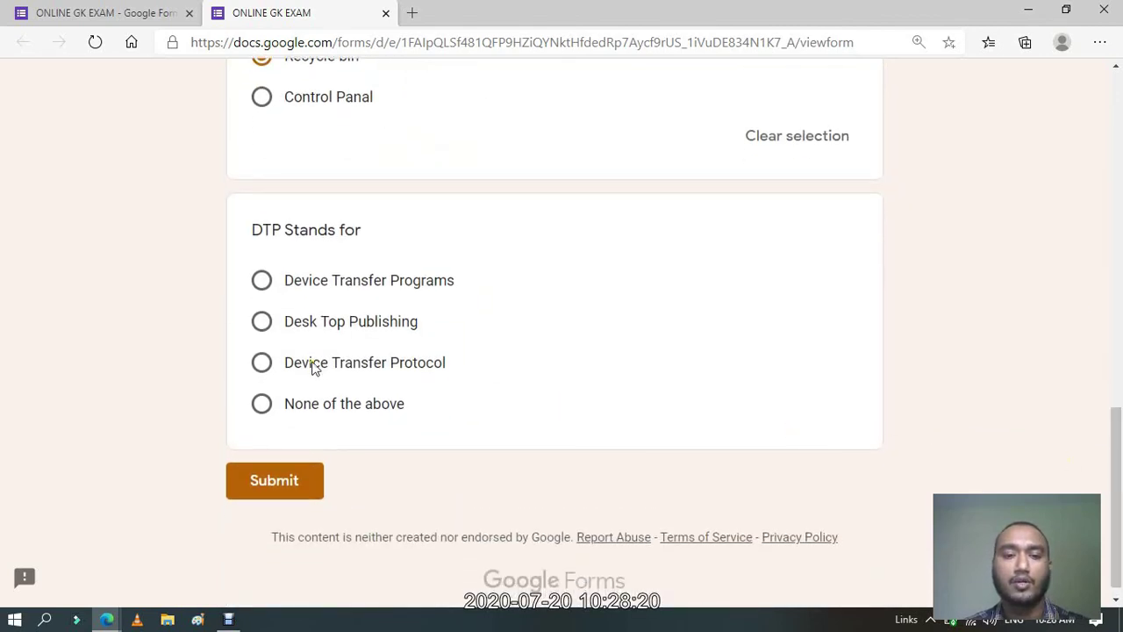
click(268, 331)
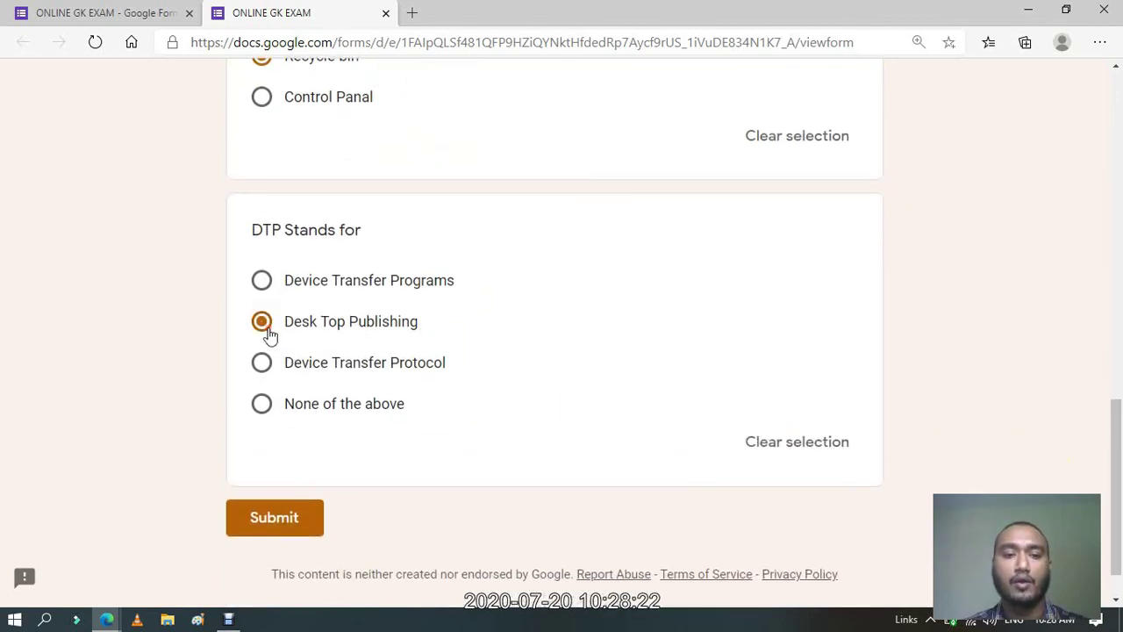
Fill in the respondent's email address and submit the test response.
click(294, 531)
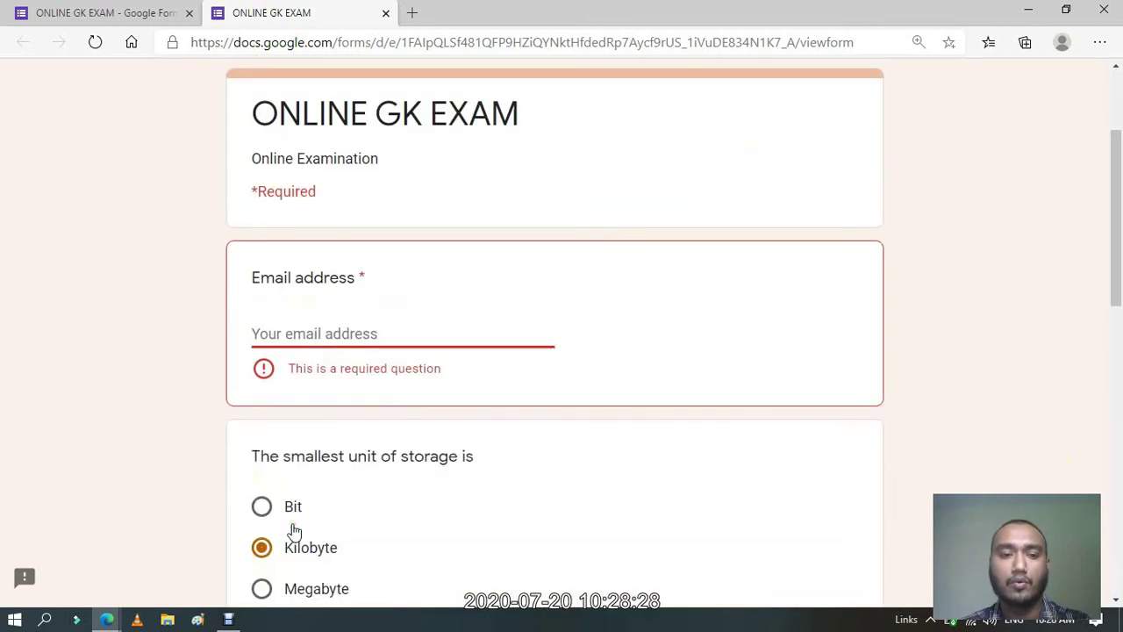
click(358, 325)
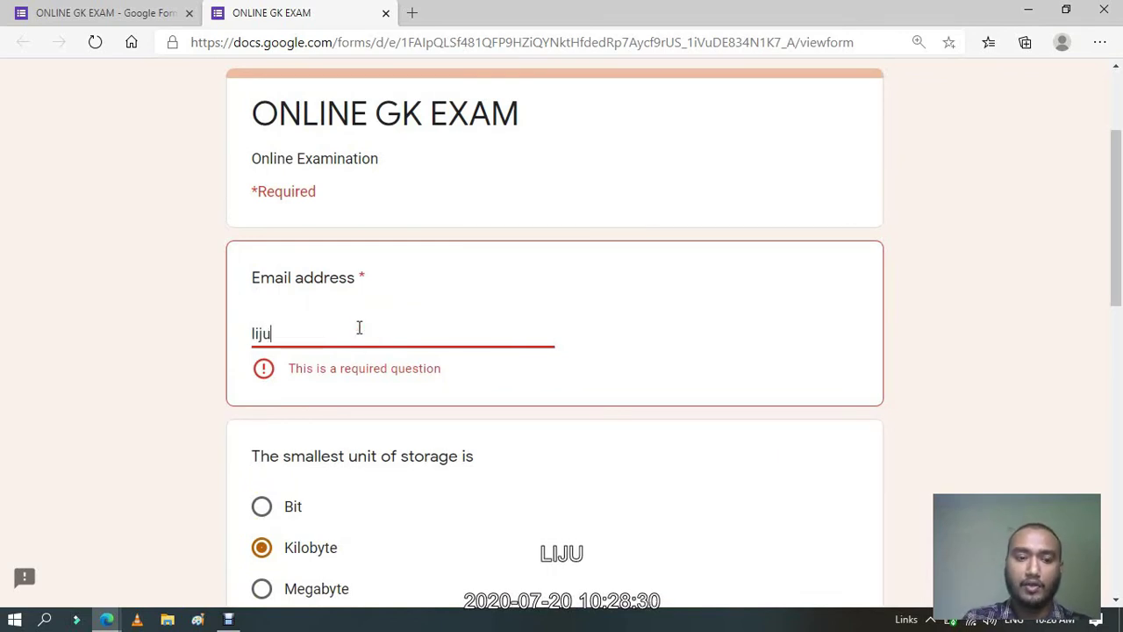
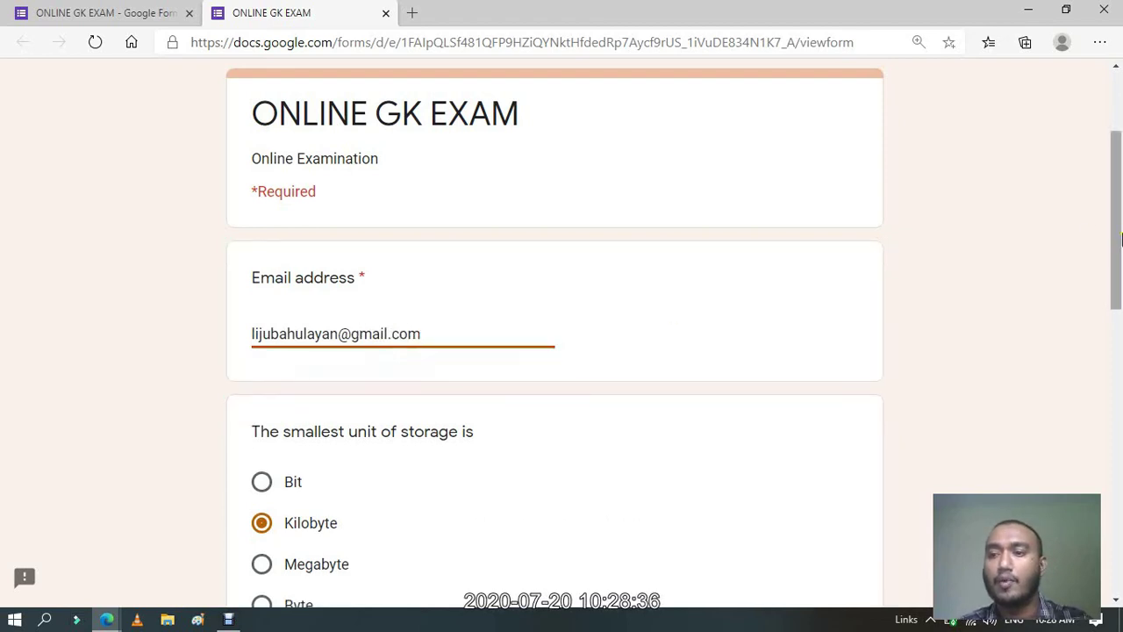
drag(1118, 273, 1120, 558)
click(314, 465)
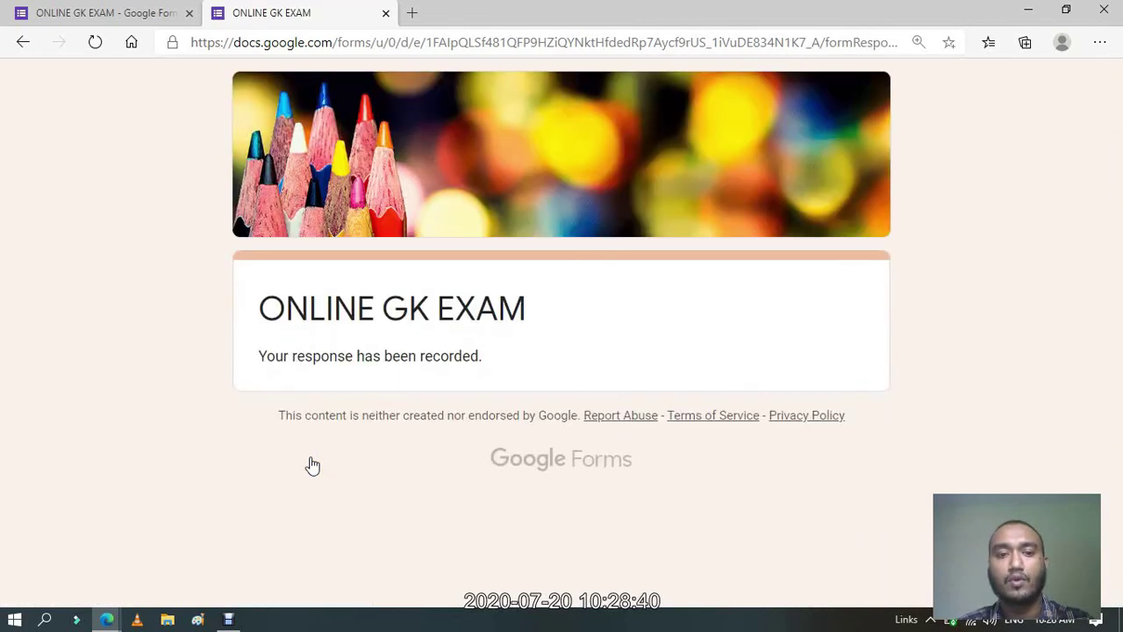
Confirm a repeat preview shows 'You've already responded', then view the Responses summary.
click(103, 8)
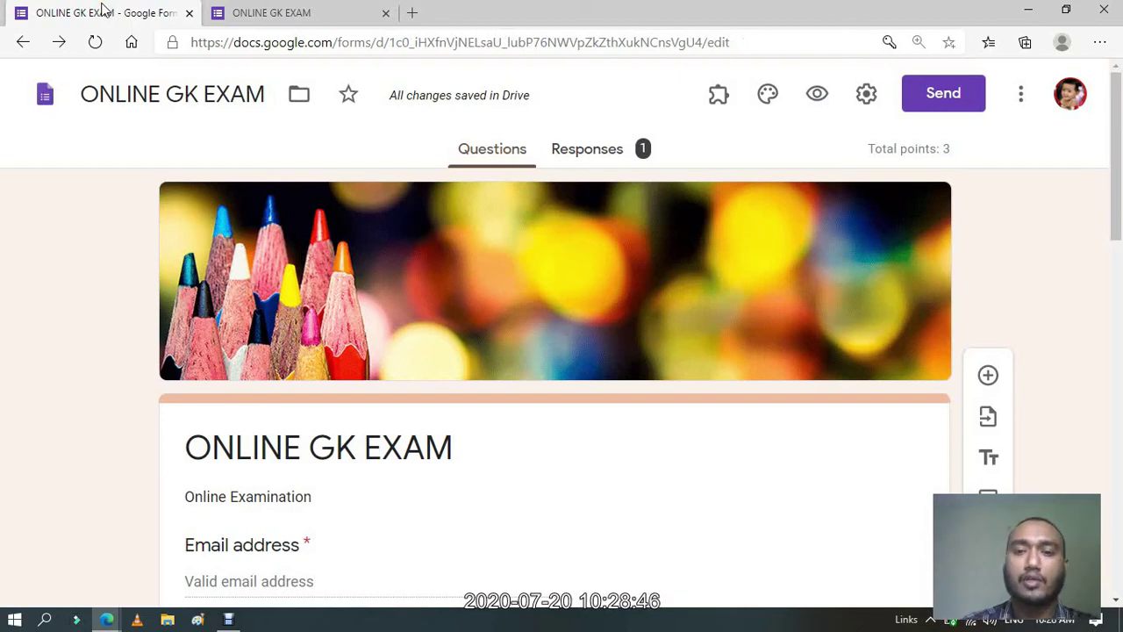
click(820, 93)
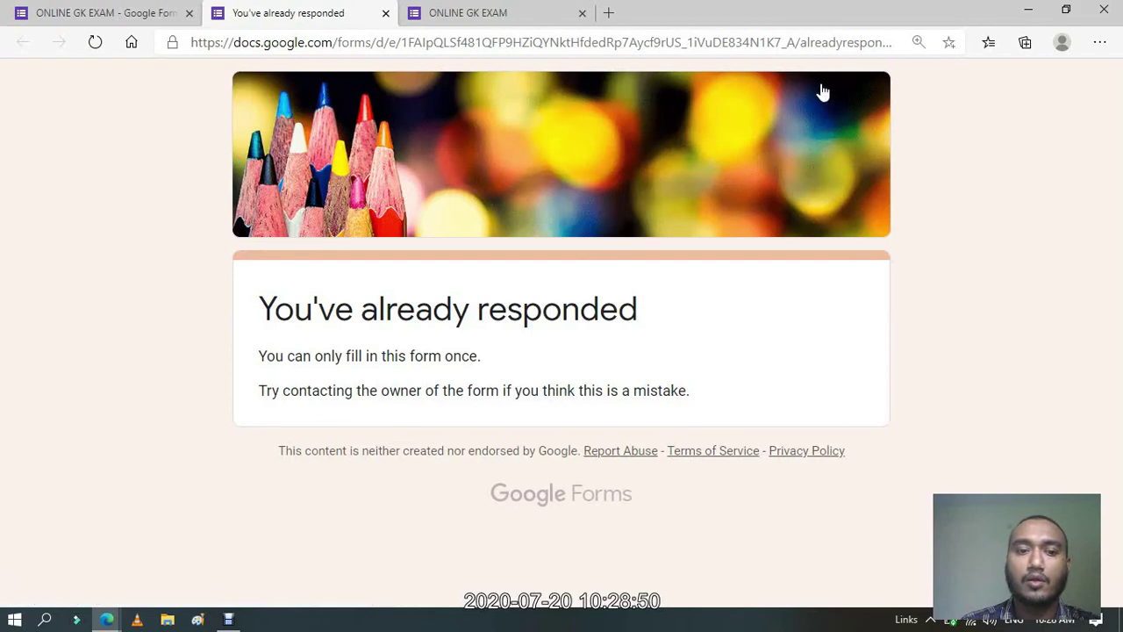
click(385, 14)
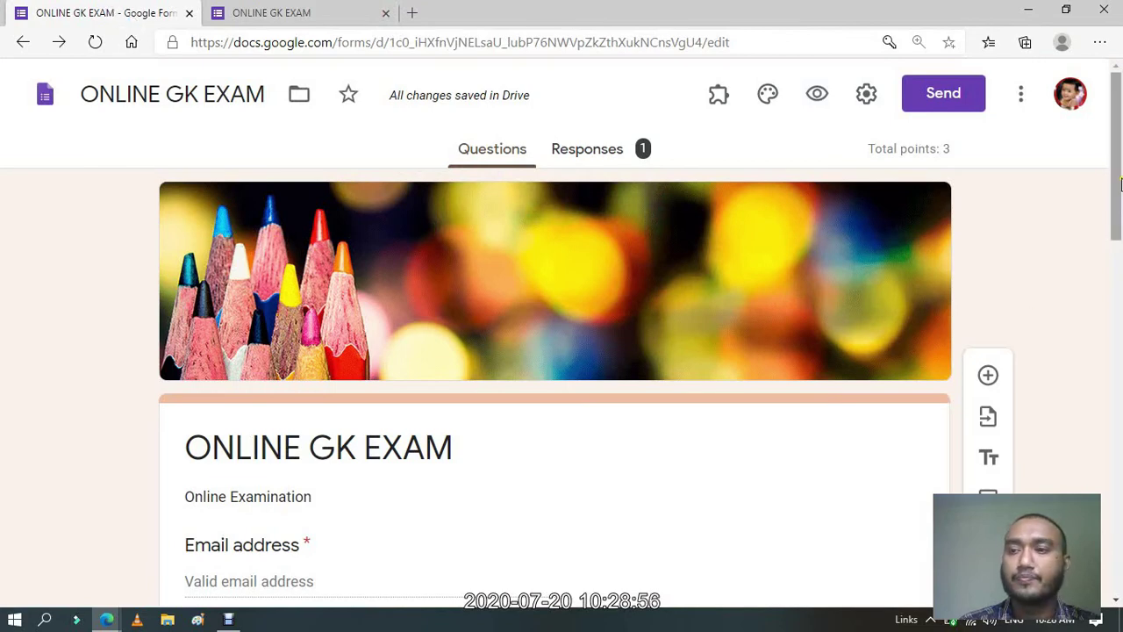
drag(1120, 182, 1119, 74)
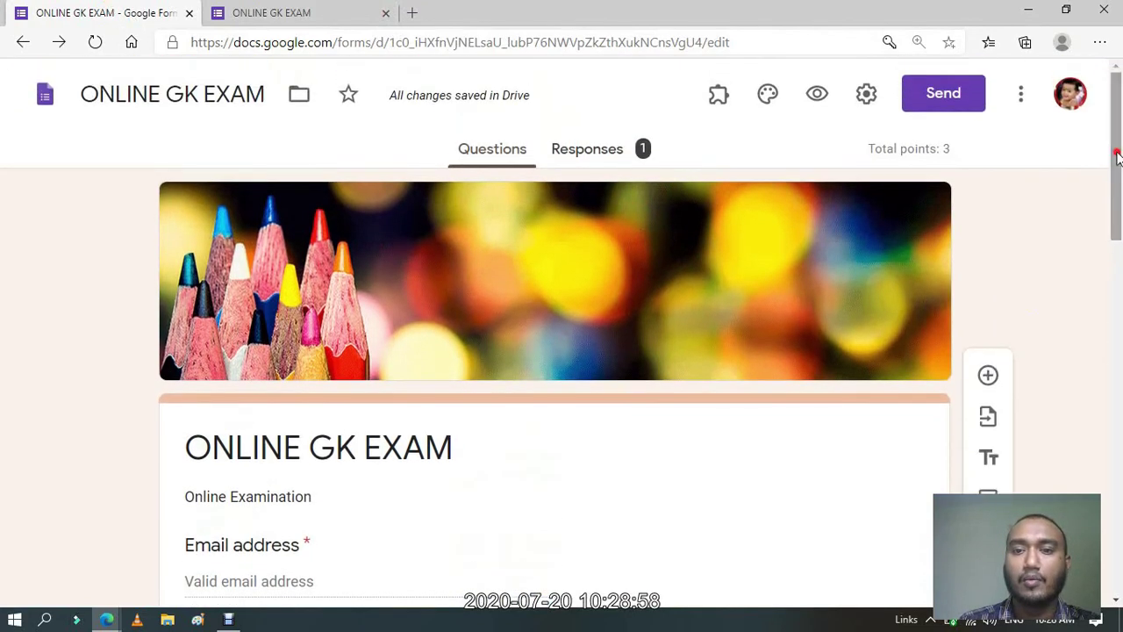
click(613, 154)
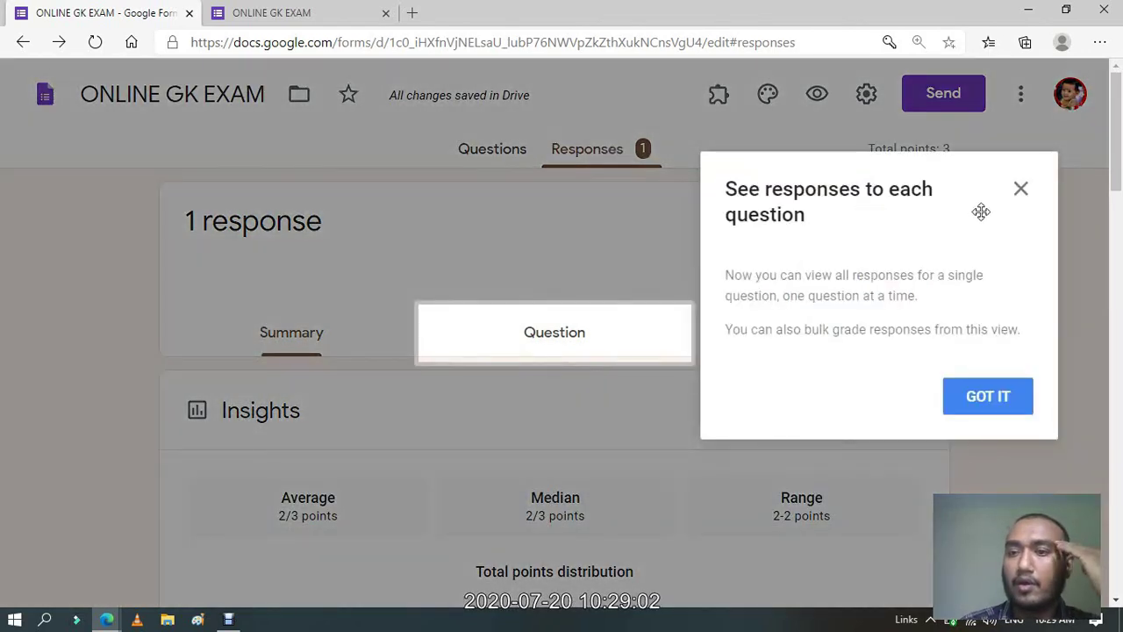
Link responses to a new spreadsheet, ONLINE GK EXAM (Responses), which opens in Sheets.
click(1018, 191)
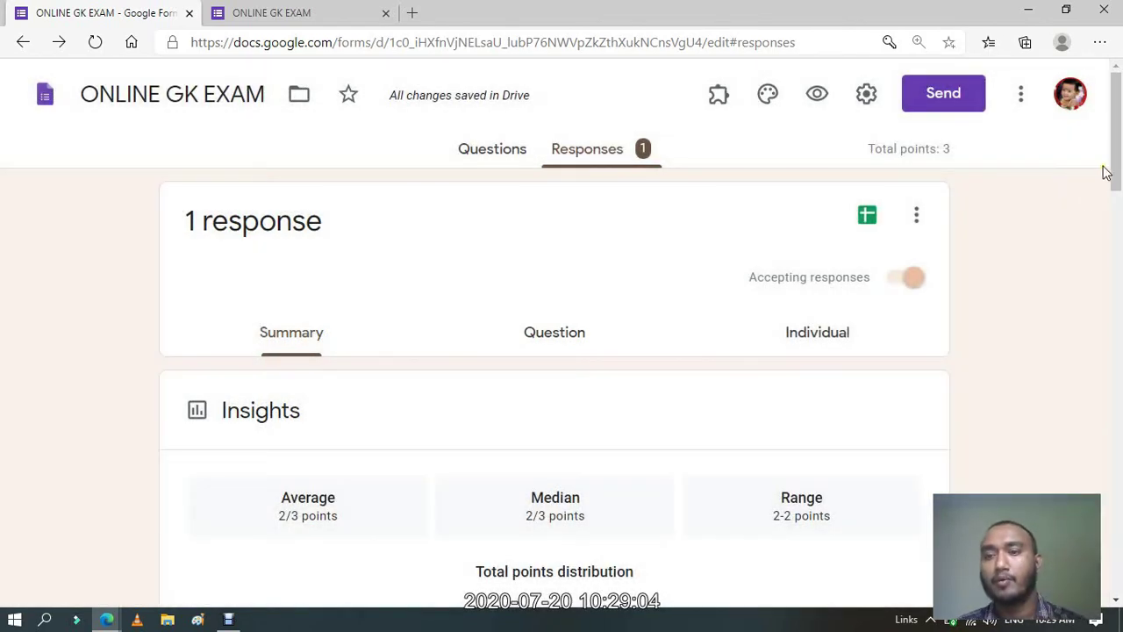
drag(1121, 157, 1119, 172)
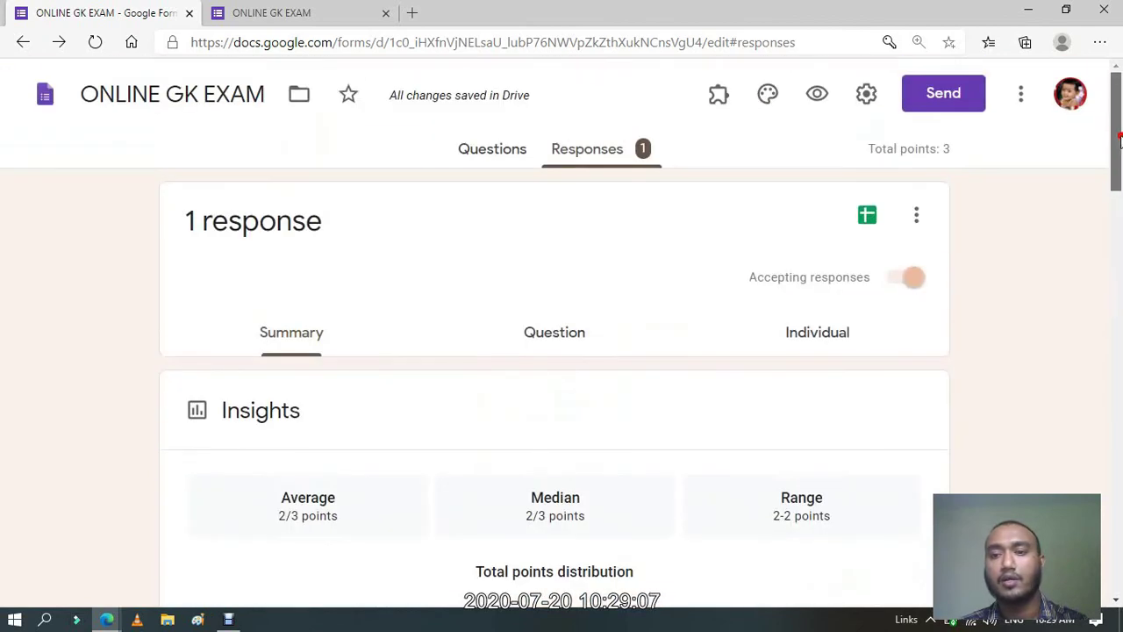
click(870, 225)
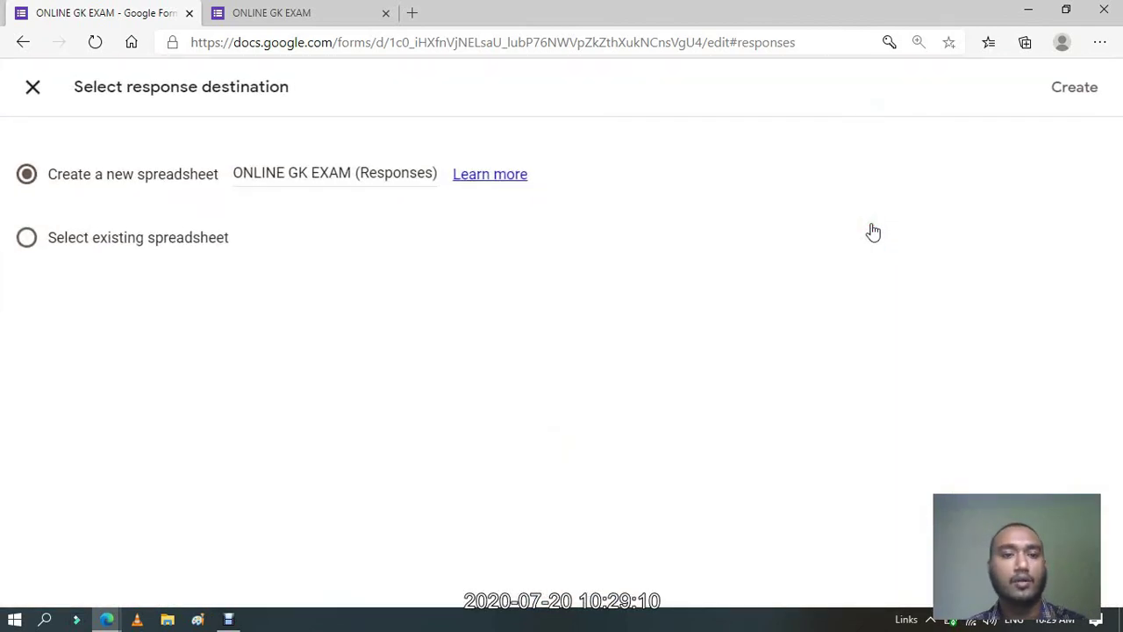
click(1074, 91)
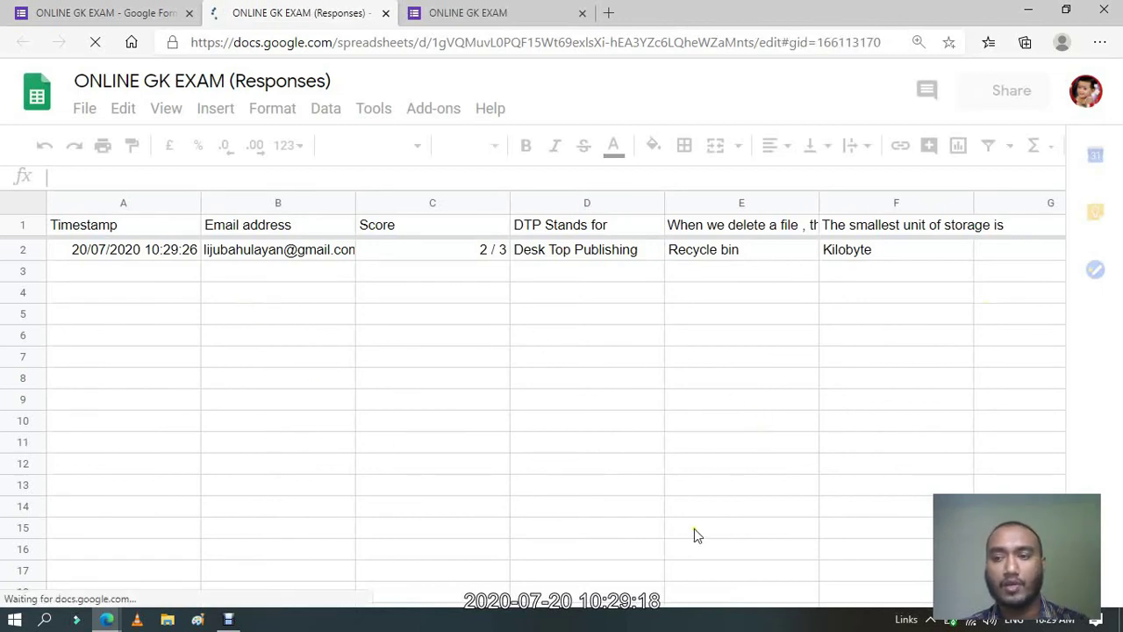
click(355, 258)
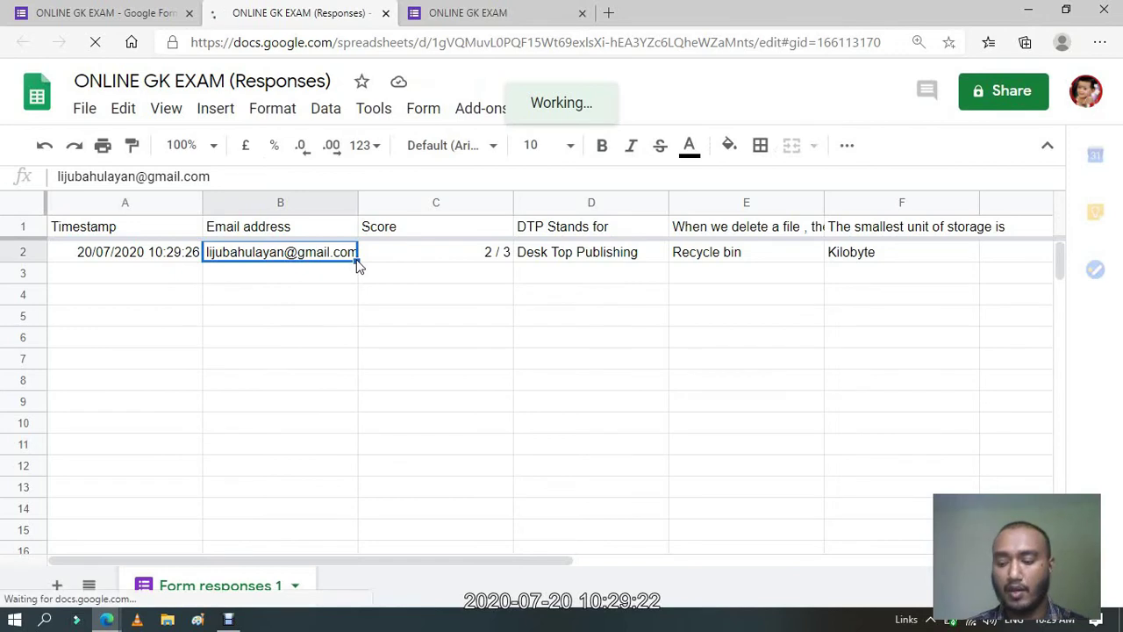
key(Right)
key(Right)
key(Left)
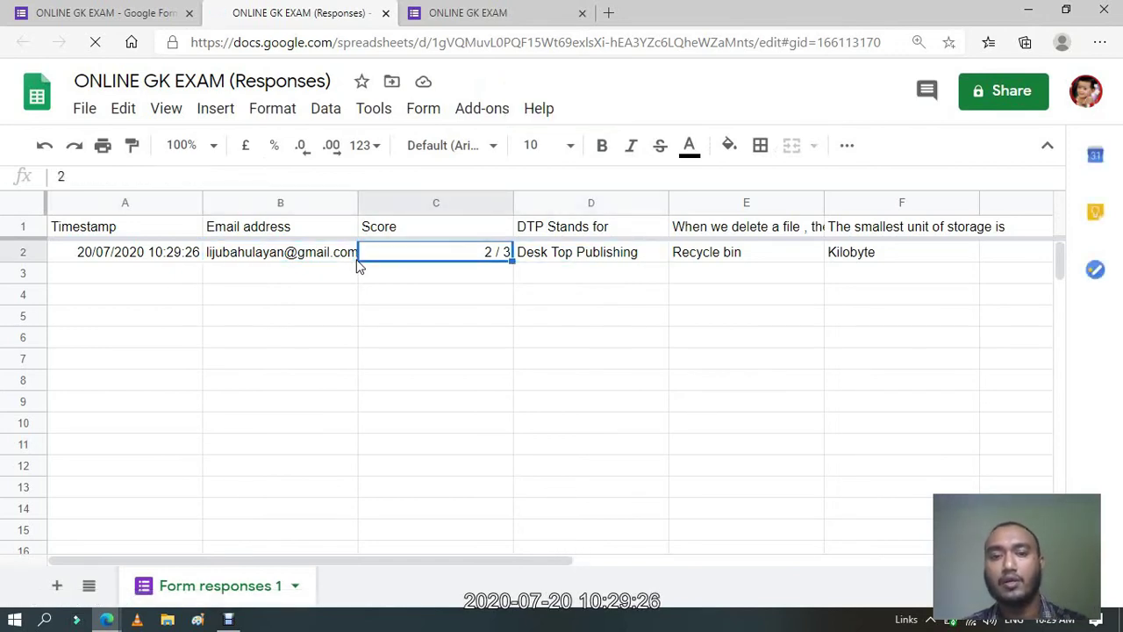
key(Right)
key(Right)
key(Right)
key(Right)
key(Right)
key(Left)
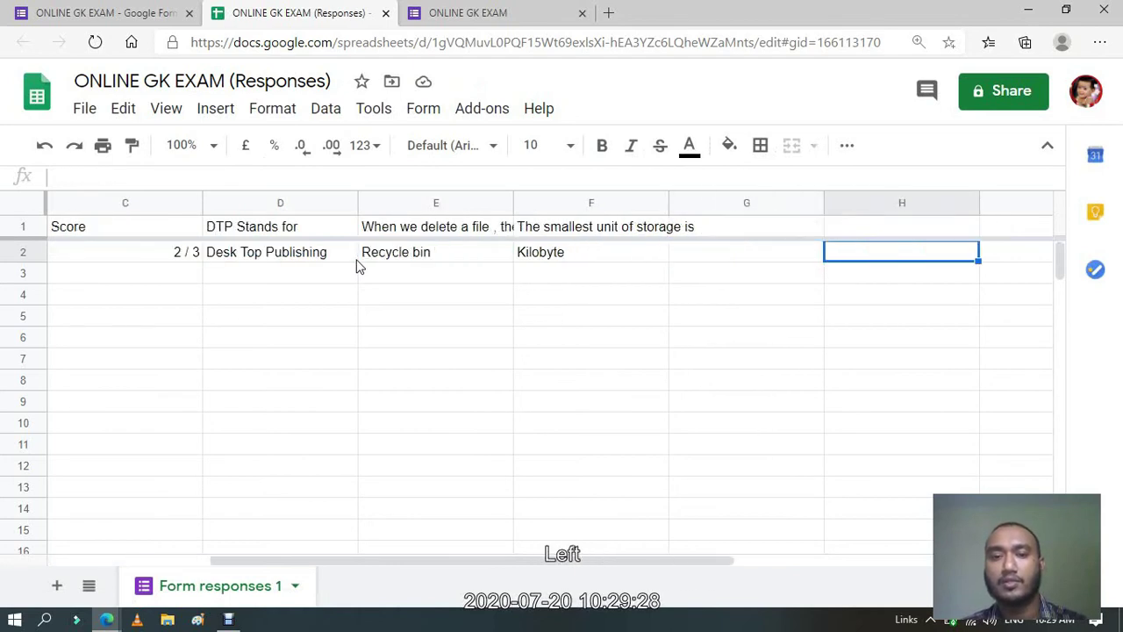
key(Left)
key(Left)
key(Left)
key(Left)
key(Left)
key(Left)
key(Left)
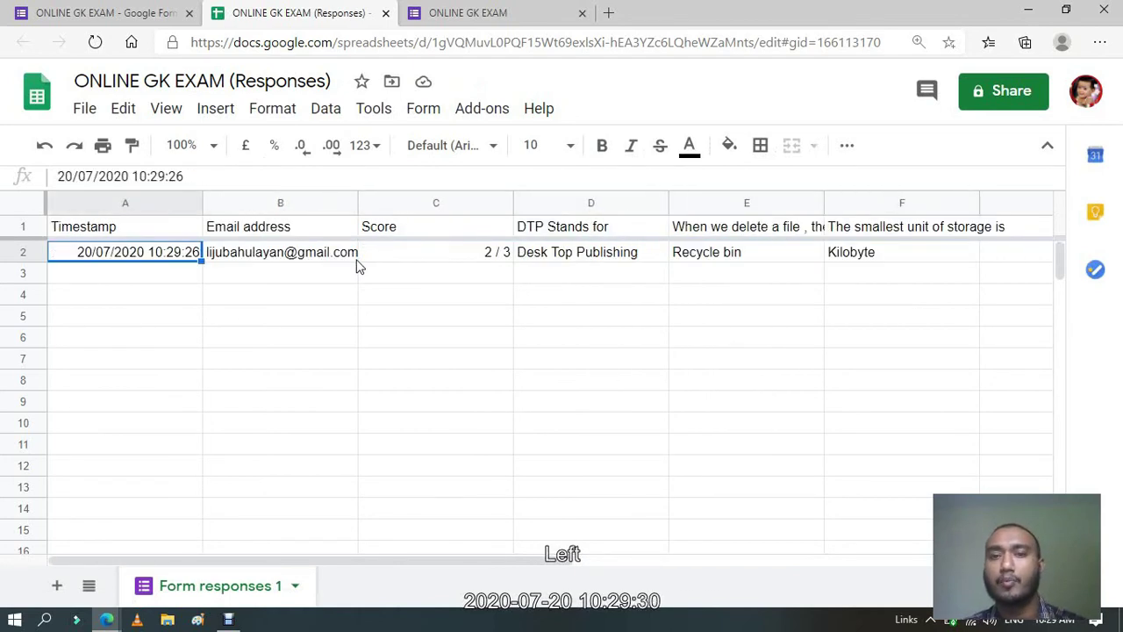
Close the spreadsheet and delete all responses from the Responses menu, confirming with OK.
click(386, 13)
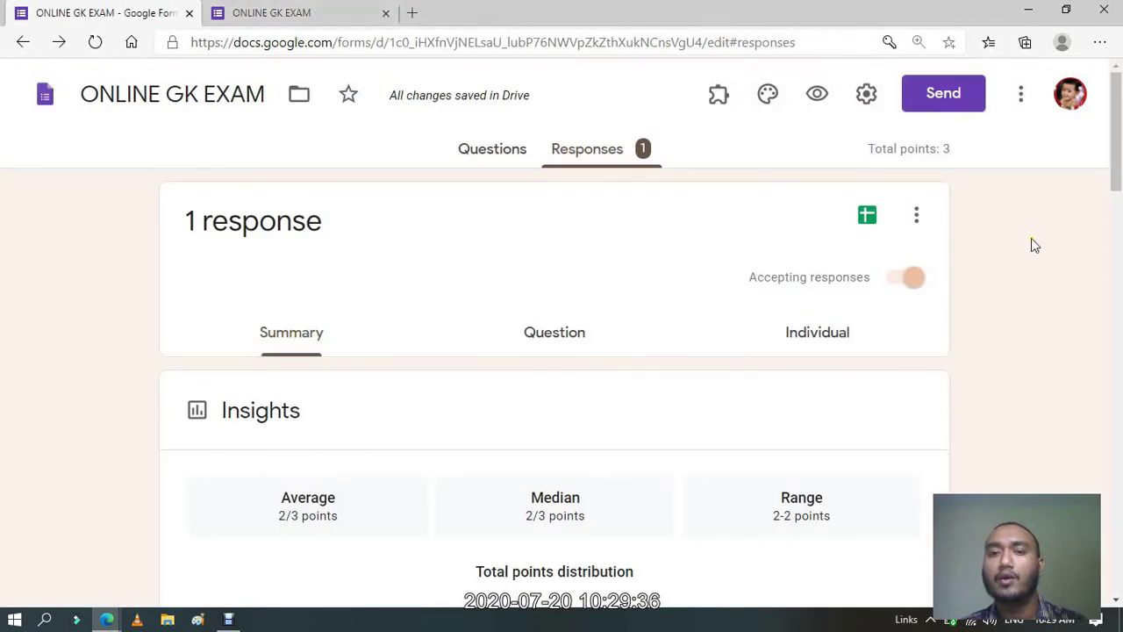
click(511, 151)
click(589, 150)
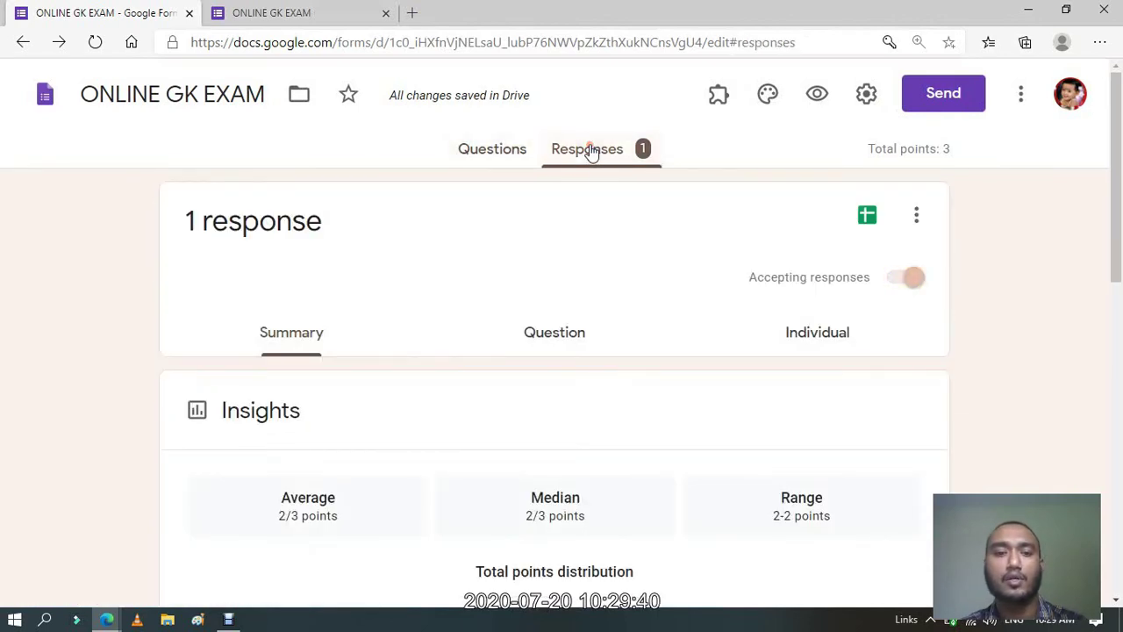
click(915, 217)
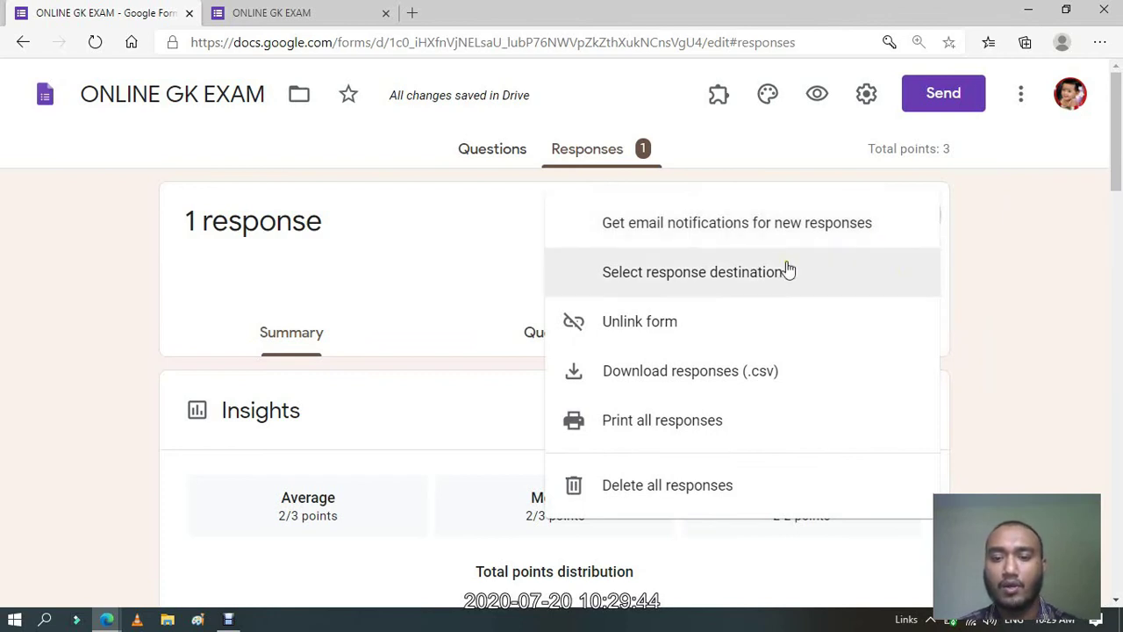
click(735, 486)
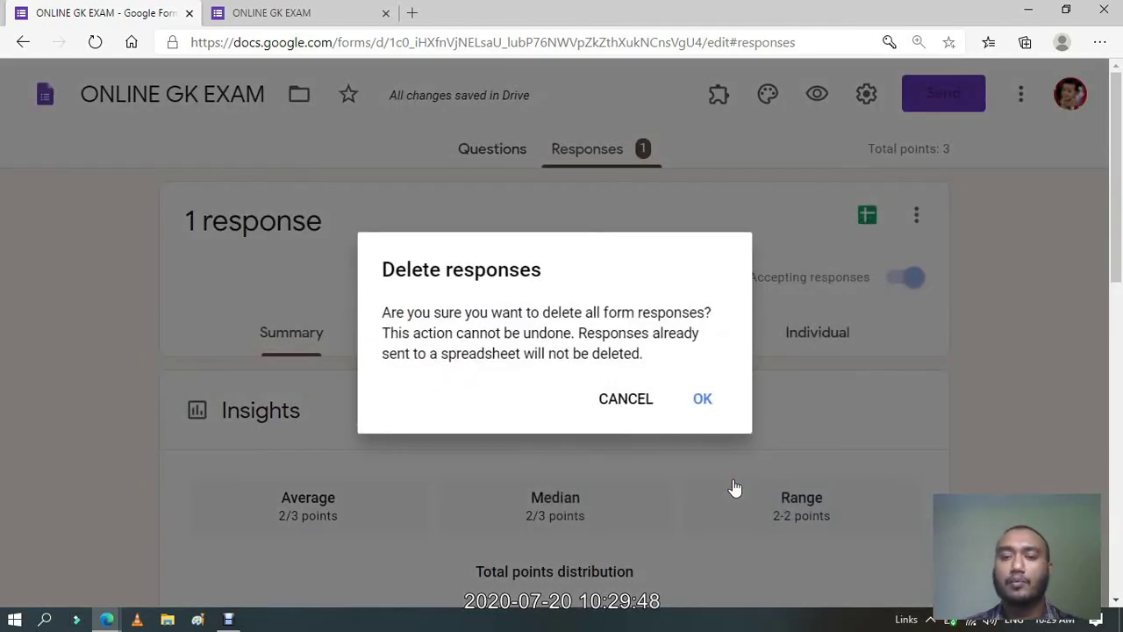
click(710, 409)
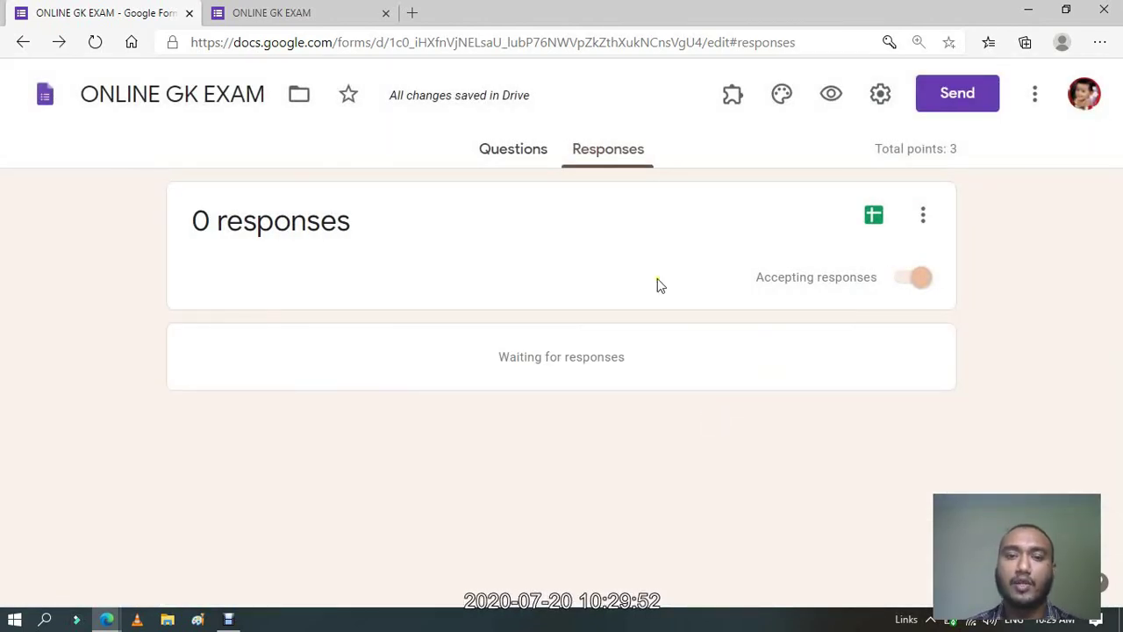
Switch Accepting responses off and back on, then return to the Questions tab.
click(913, 279)
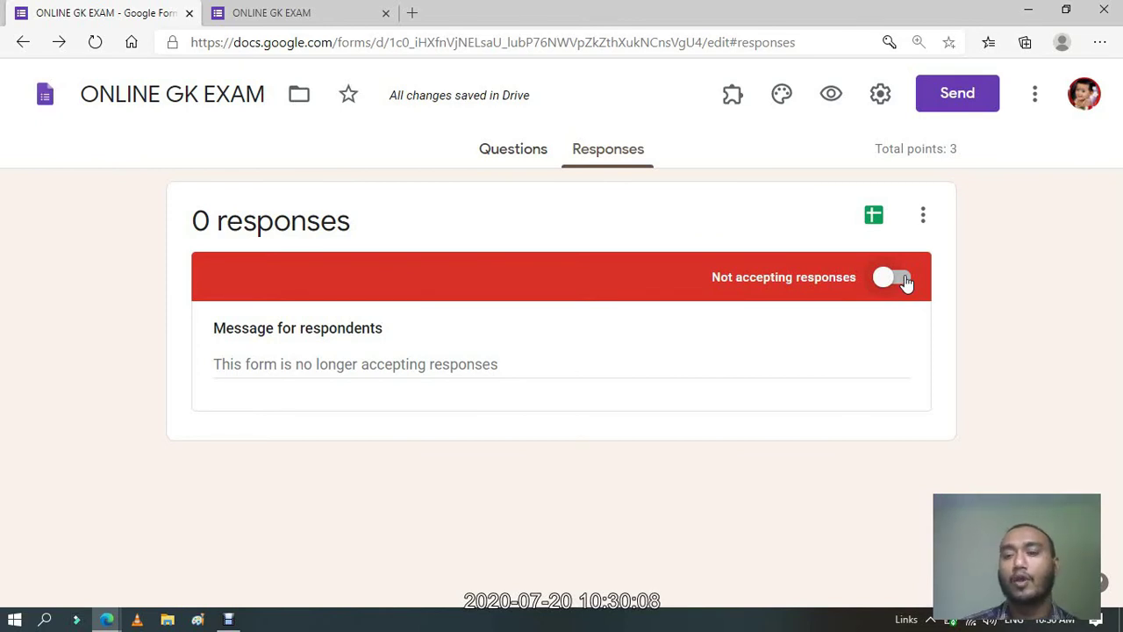
click(907, 281)
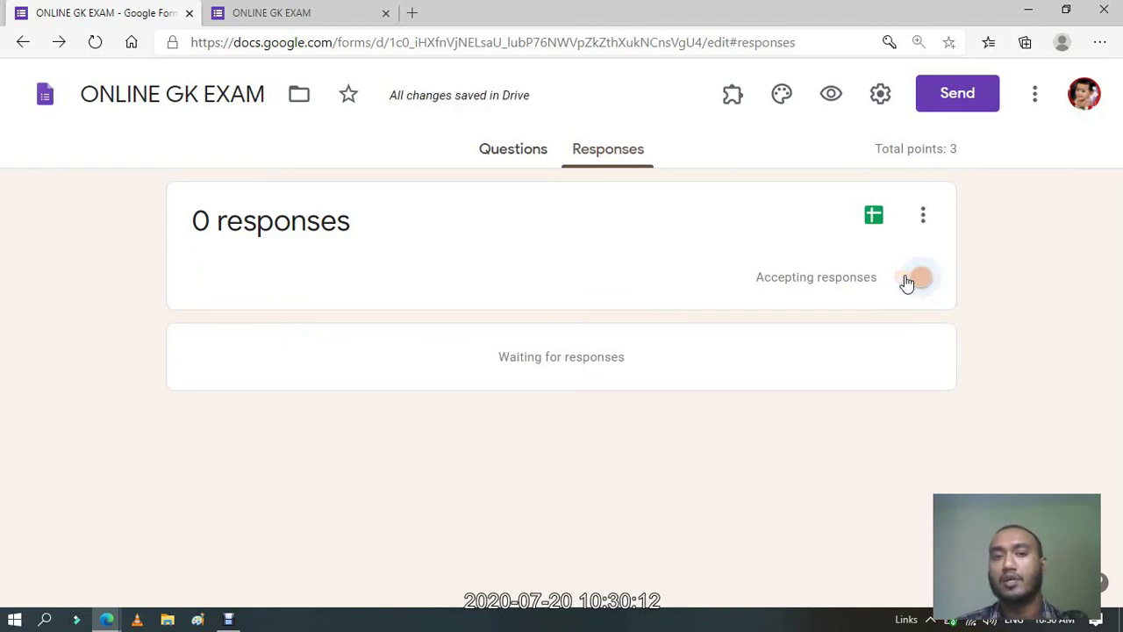
click(1040, 96)
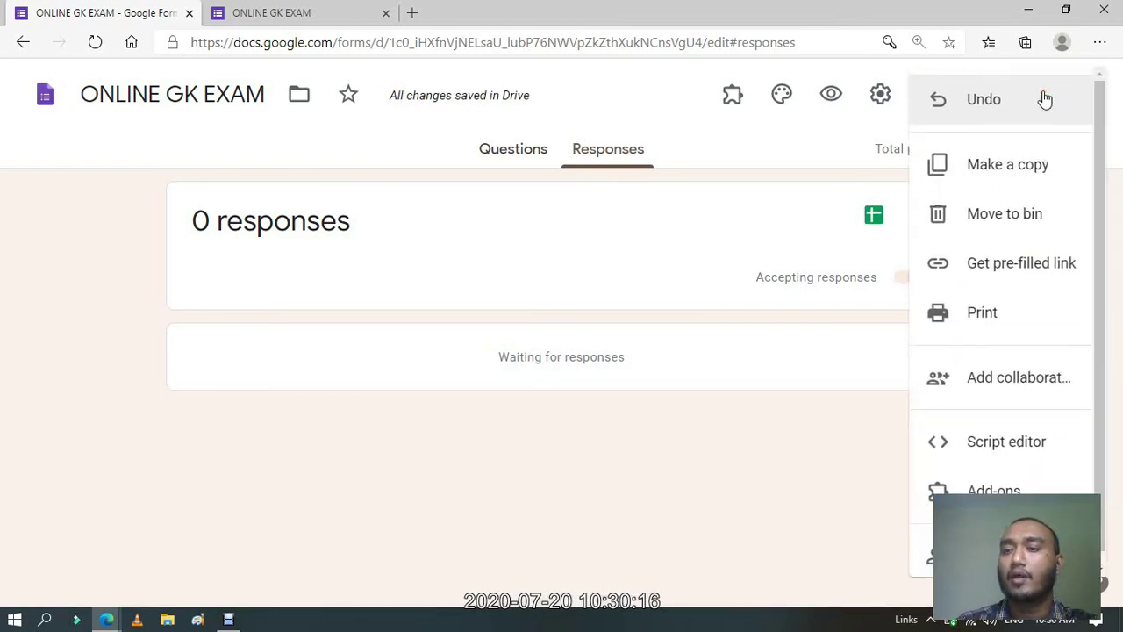
drag(1101, 188, 977, 143)
click(742, 157)
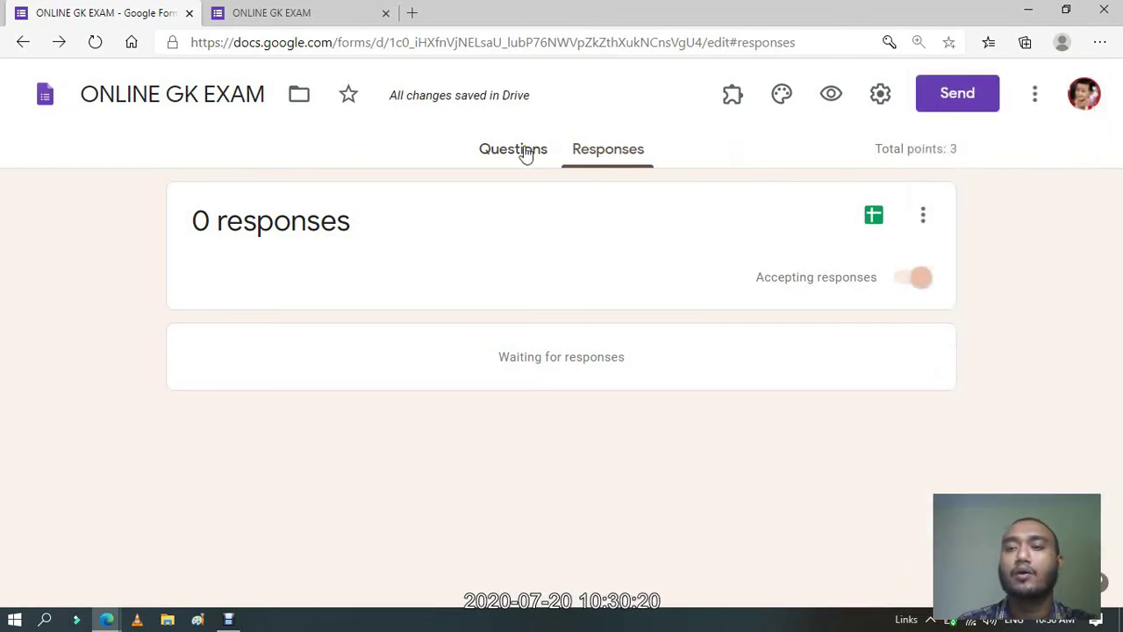
click(525, 151)
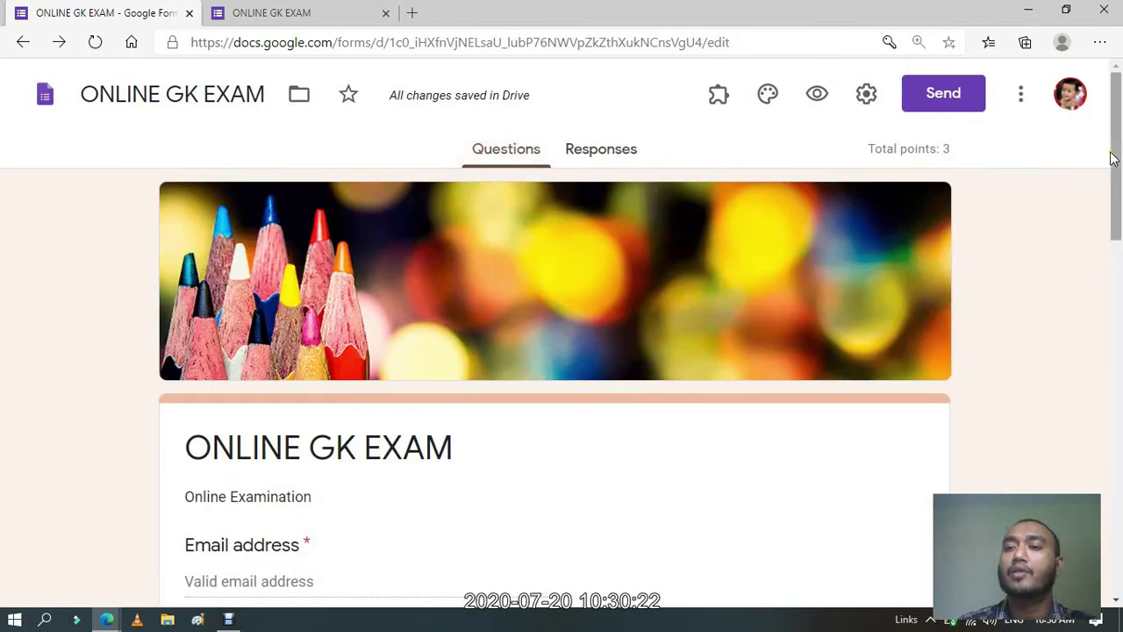
Review the email sending options: To, Subject 'ONLINE GK EXAM' and Message fields.
click(956, 114)
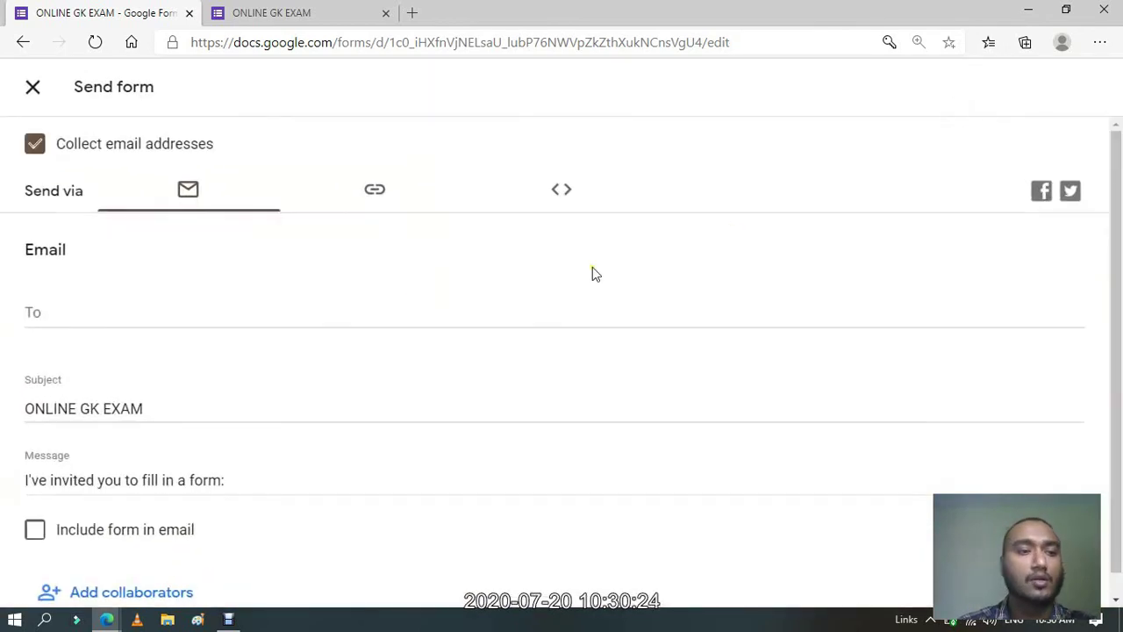
click(91, 314)
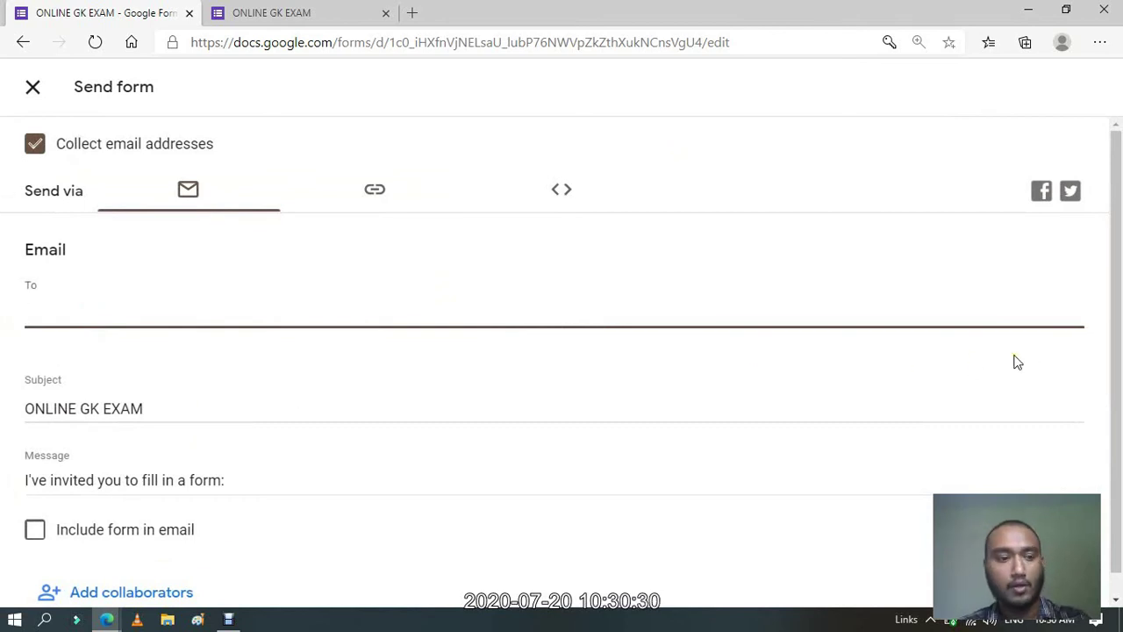
click(153, 410)
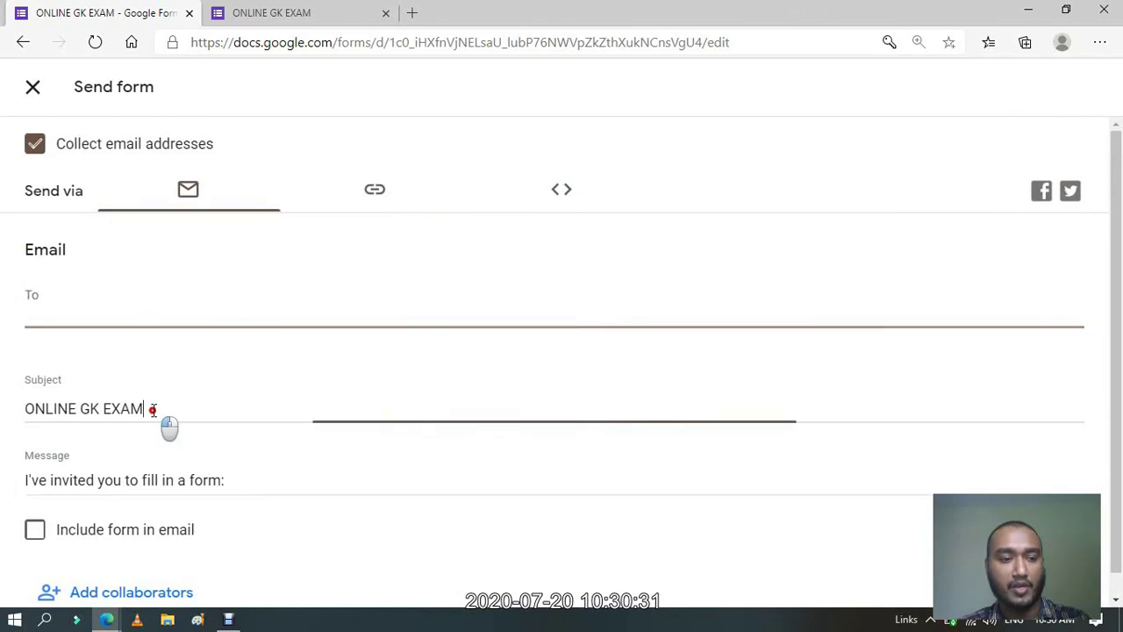
click(208, 484)
drag(1120, 473, 1120, 496)
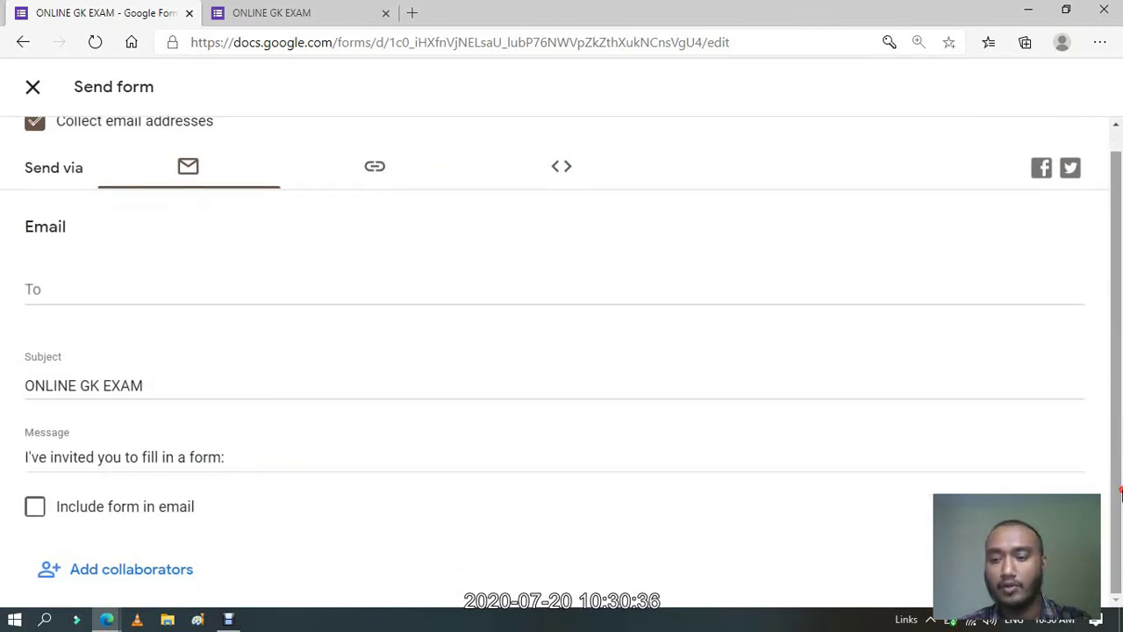
drag(1120, 511, 1119, 226)
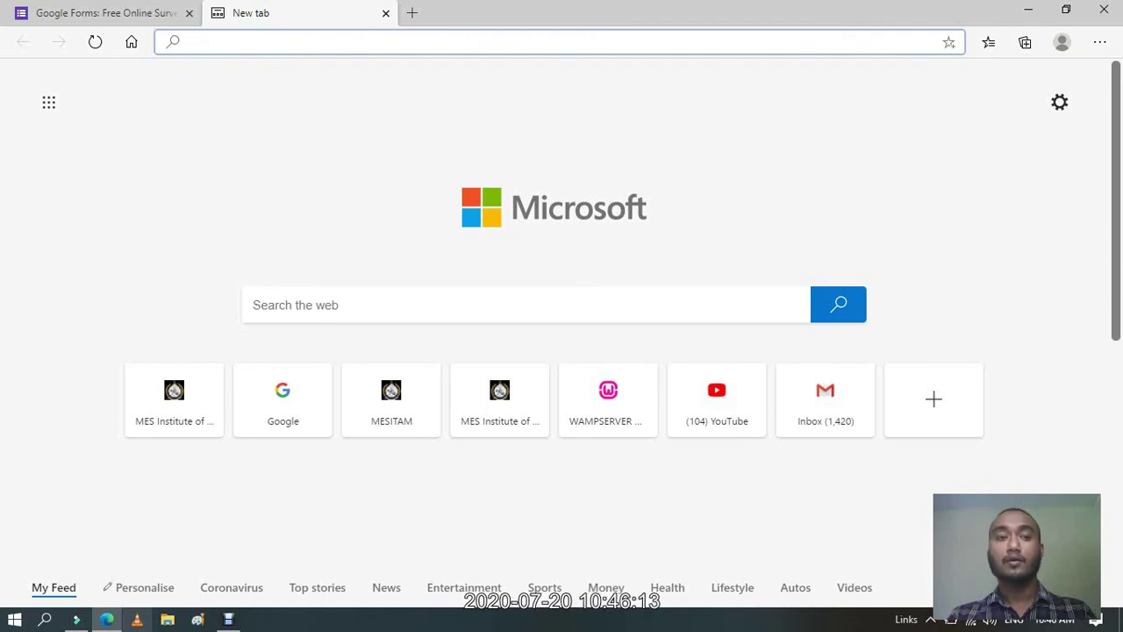
Go to My Drive (drive.google.com/drive/my-drive) via the 'google' address-bar suggestion.
text(google.com)
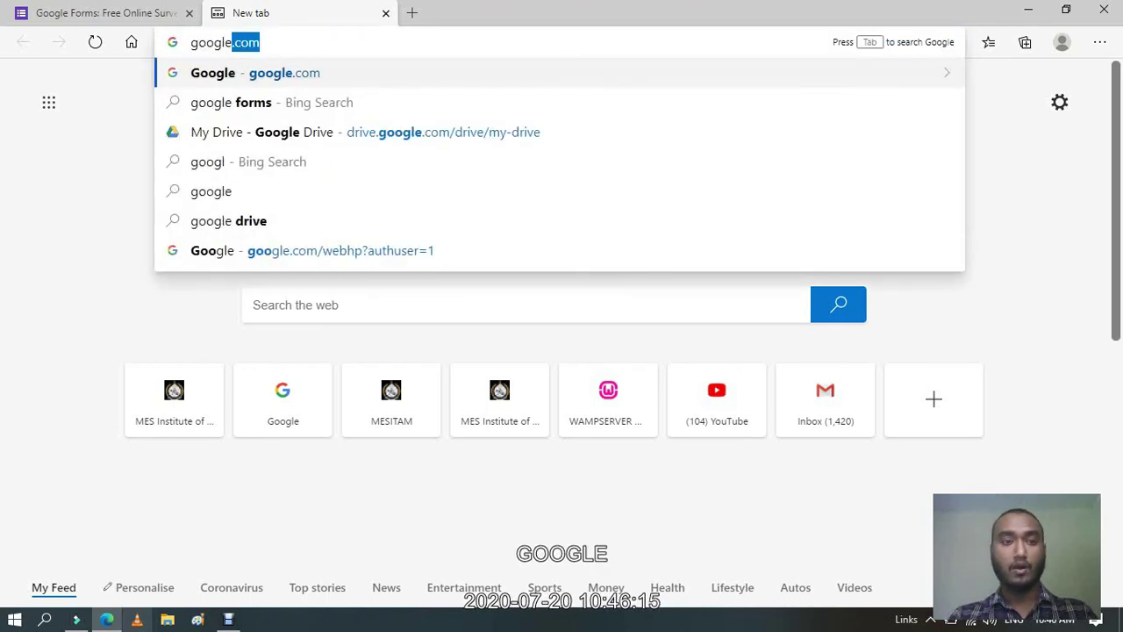
key(Down)
key(Down)
key(Down)
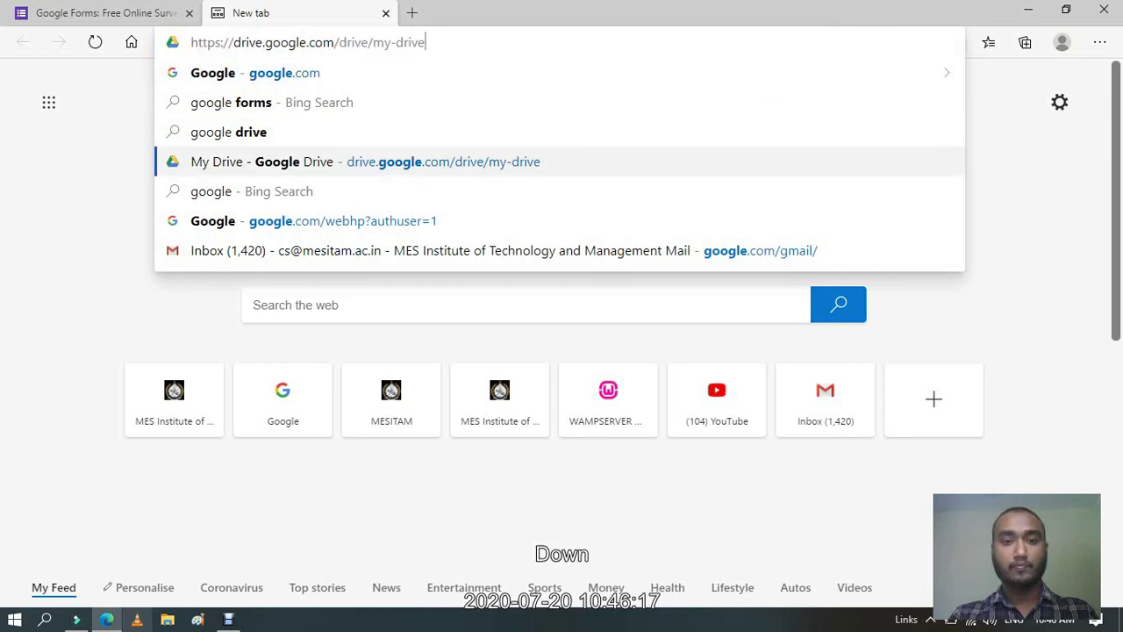
key(Return)
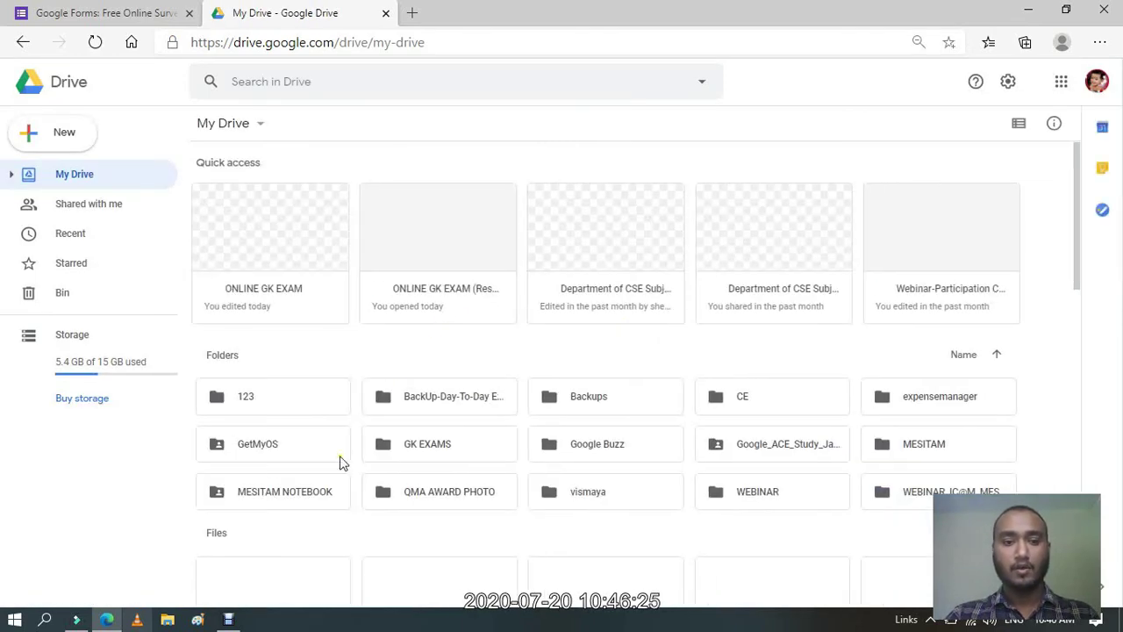
Open the GK EXAMS folder, dismiss the notifications prompt, and select the ONLINE GK EXAM responses spreadsheet.
double_click(407, 450)
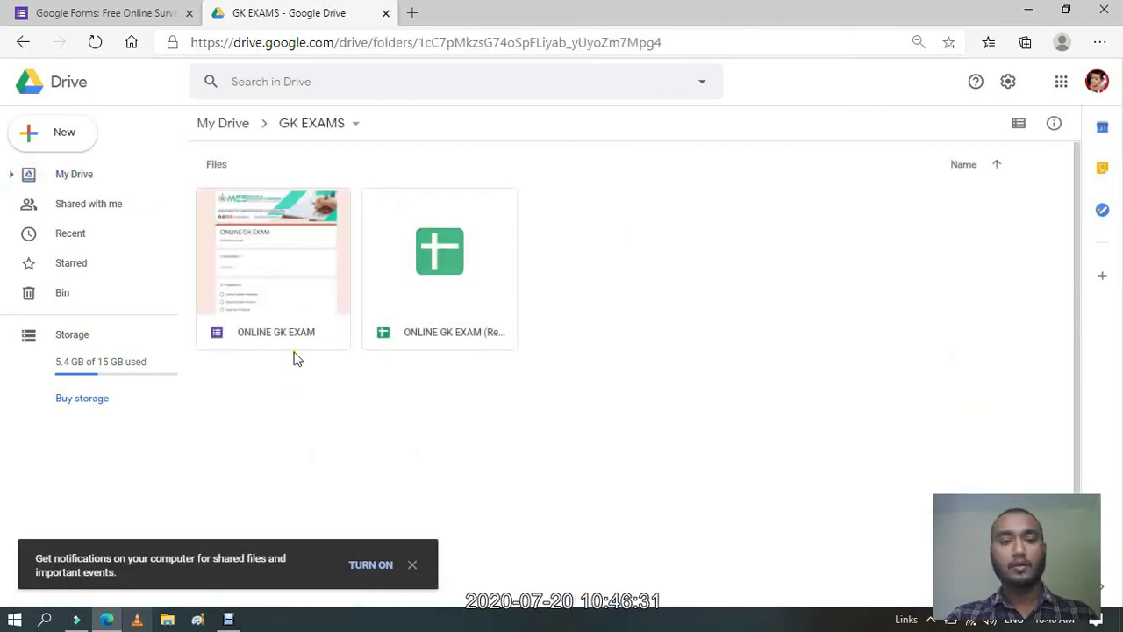
click(411, 566)
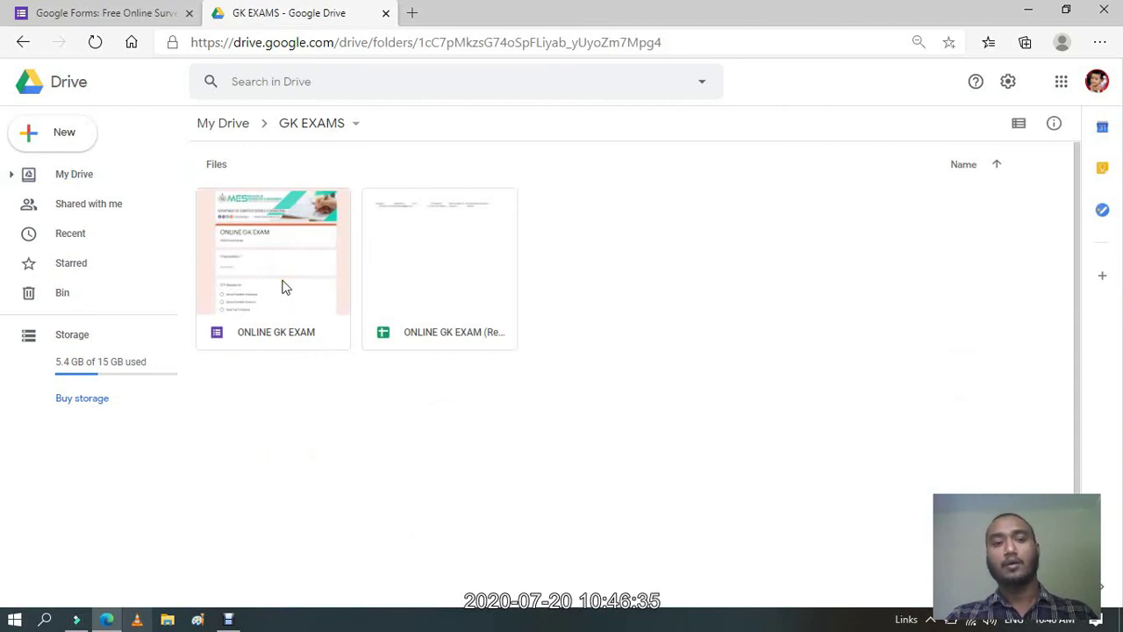
click(461, 291)
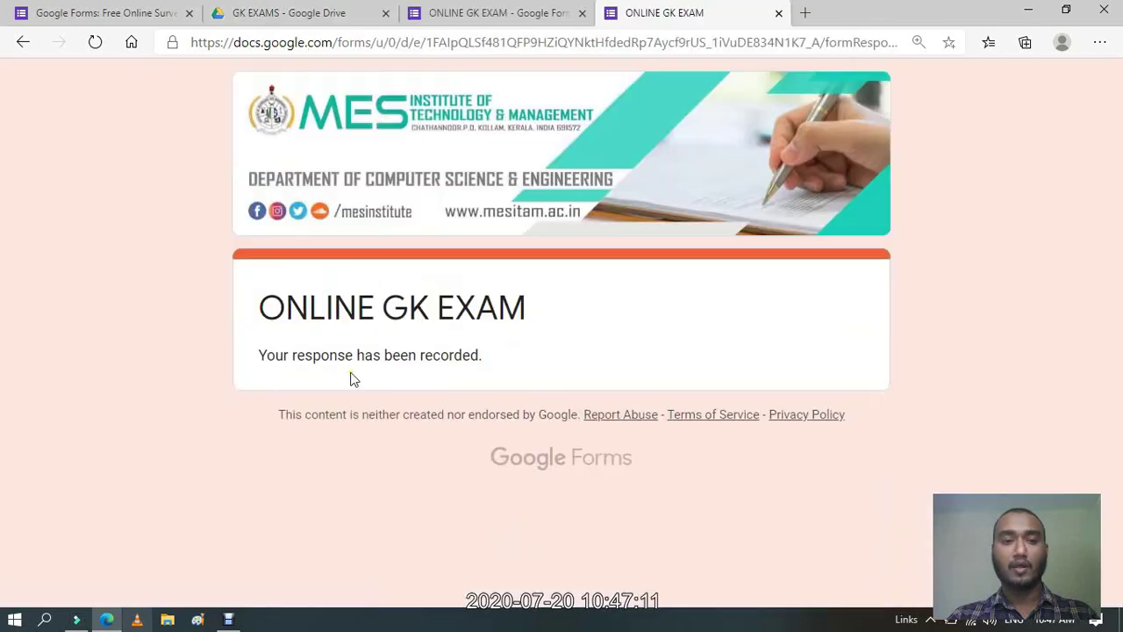
Highlight the 'Your response has been recorded.' confirmation and return to the form's Responses summary.
drag(483, 355, 262, 375)
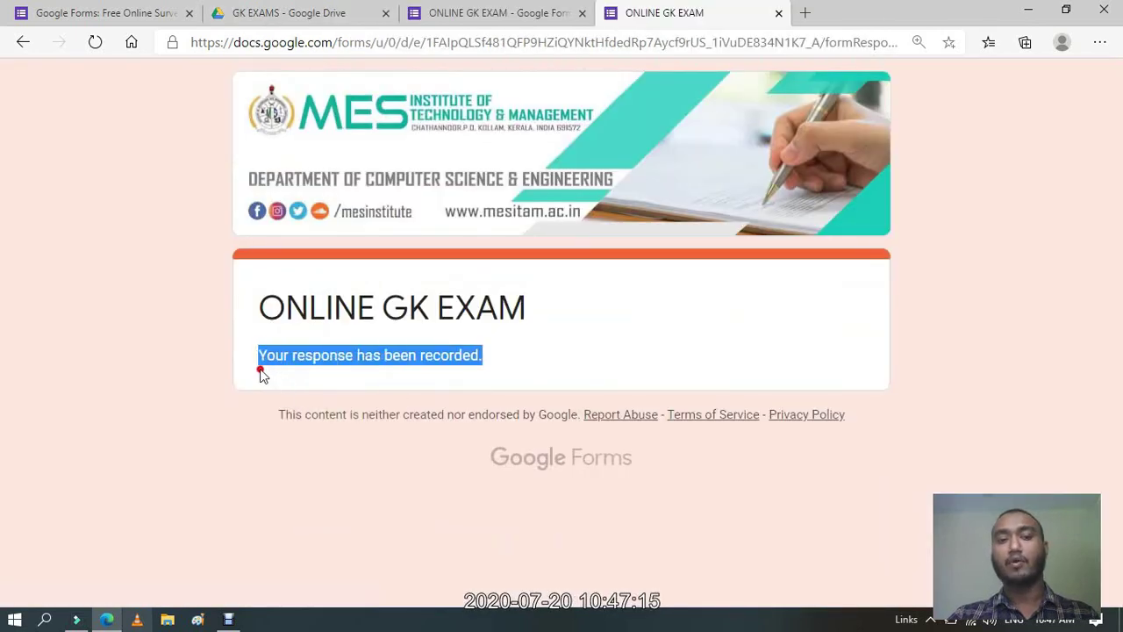
click(484, 7)
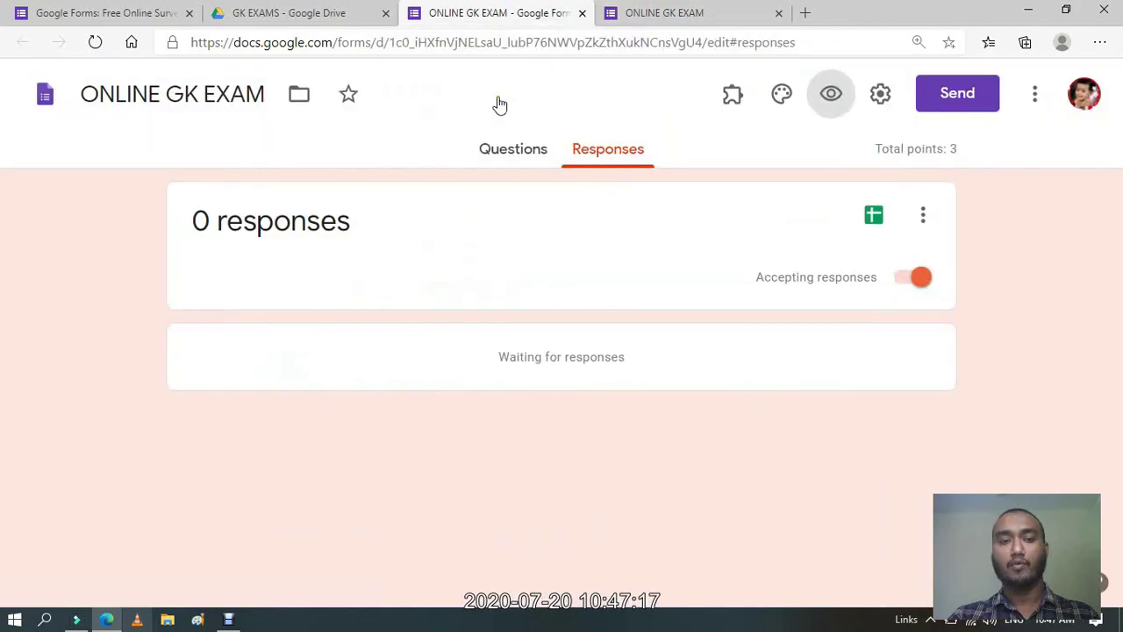